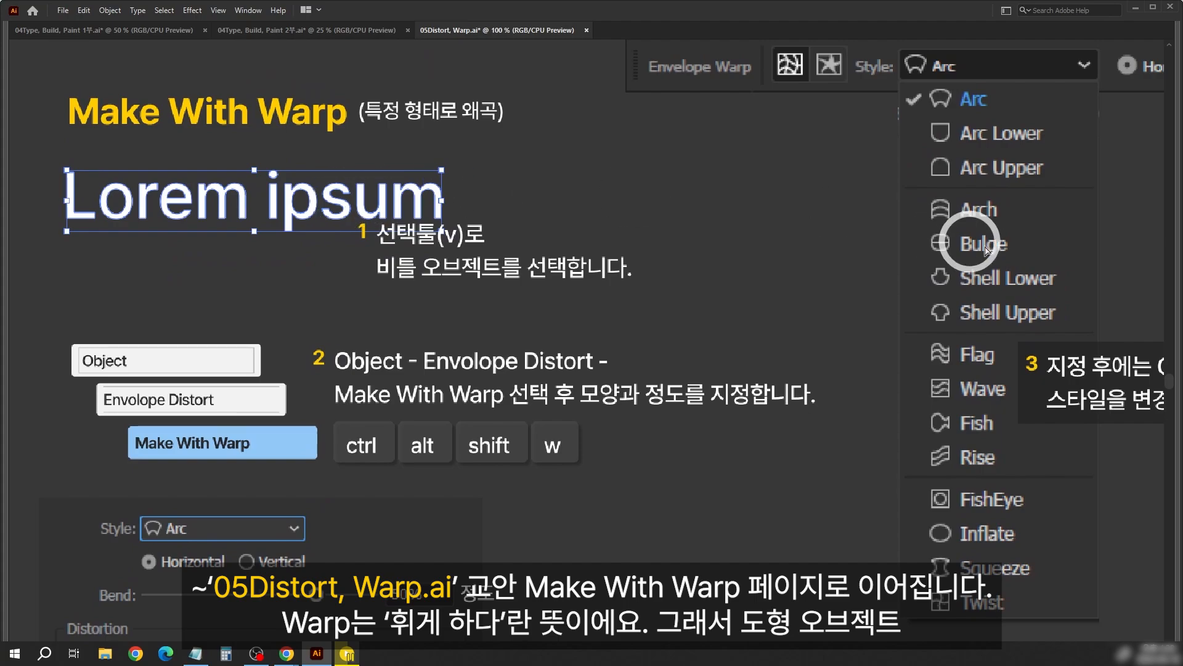
Add the white text "Lorem ipsum" in 94.91 pt Pretendard SemiBold on the empty artboard and keep it selected.
drag(1070, 238, 669, 265)
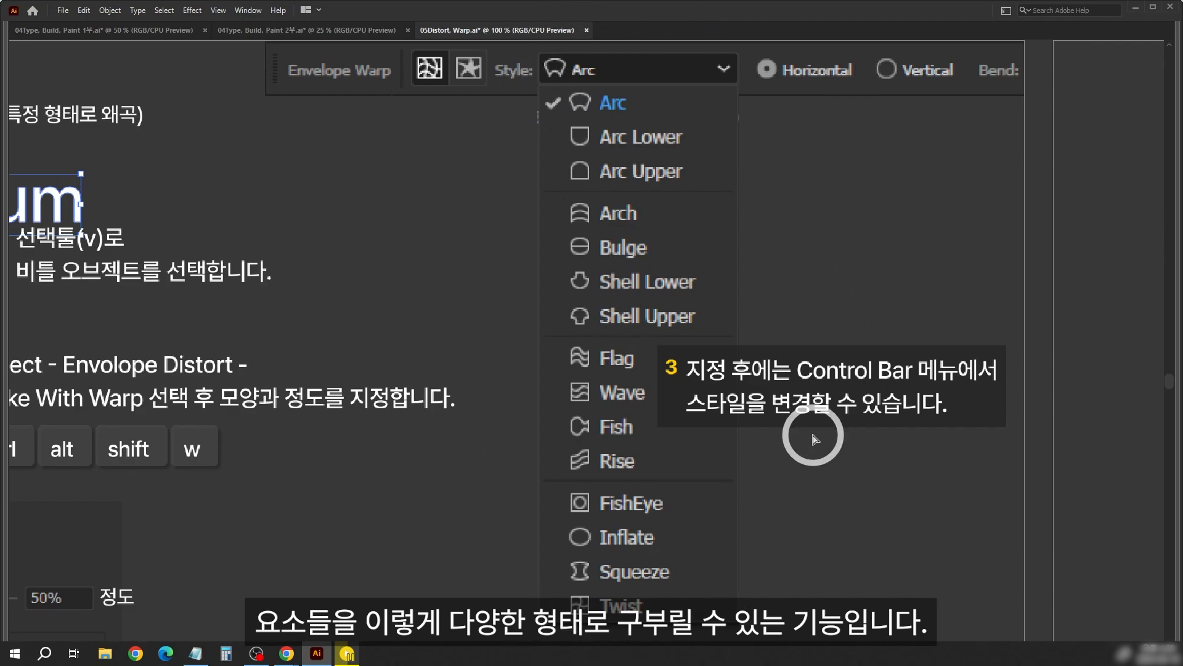
drag(721, 385, 1140, 387)
drag(790, 353, 755, 283)
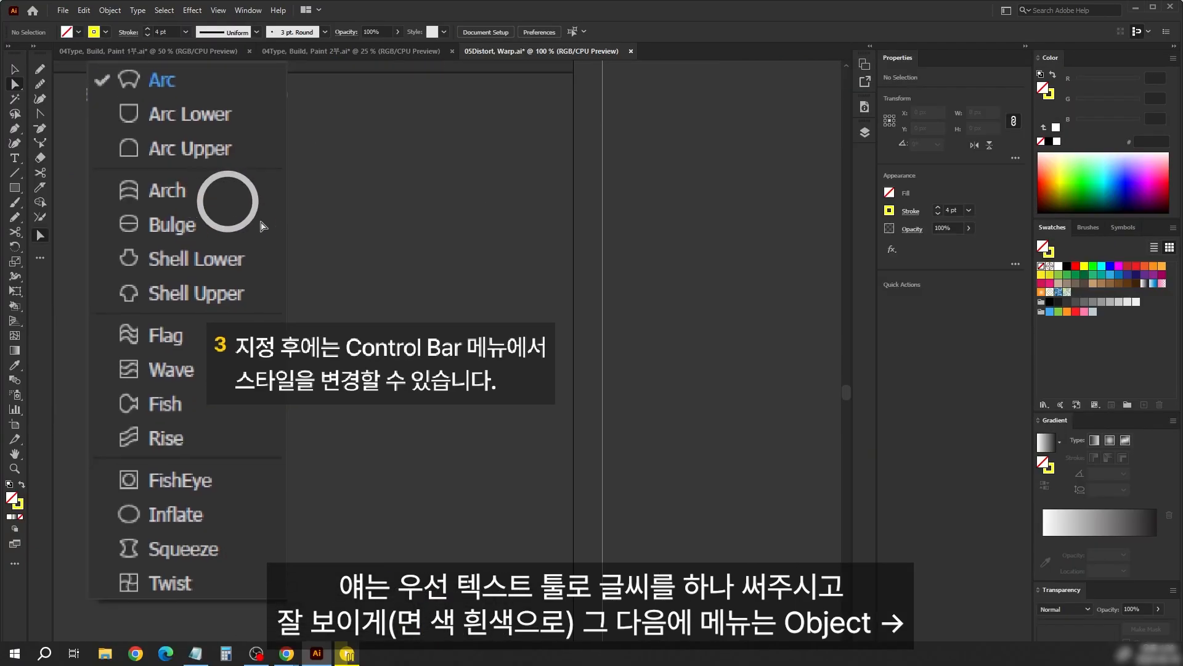
click(281, 246)
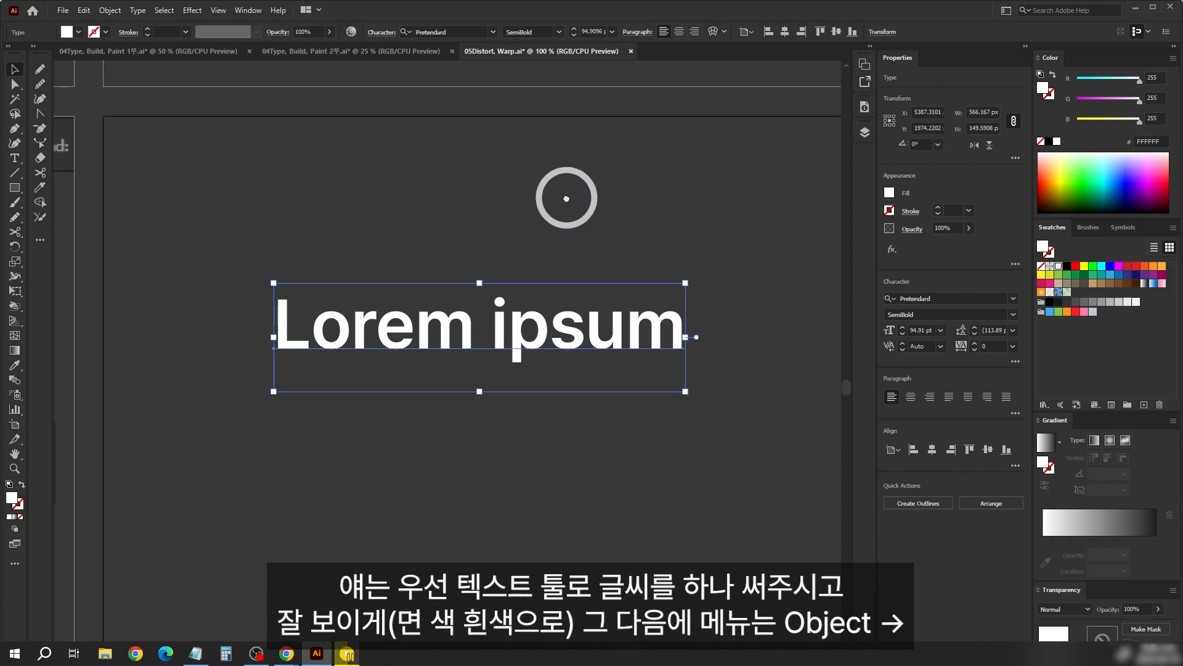
Start an Envelope Distort Make with Warp on the Lorem ipsum text and look through the available warp styles.
click(117, 14)
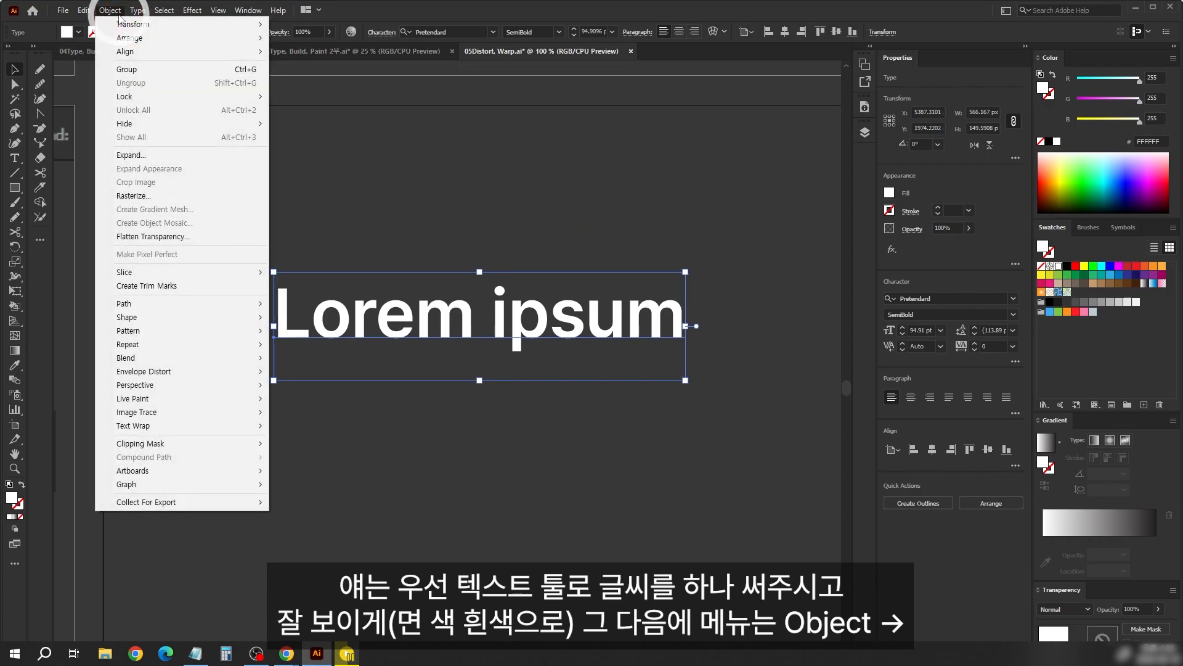
click(114, 372)
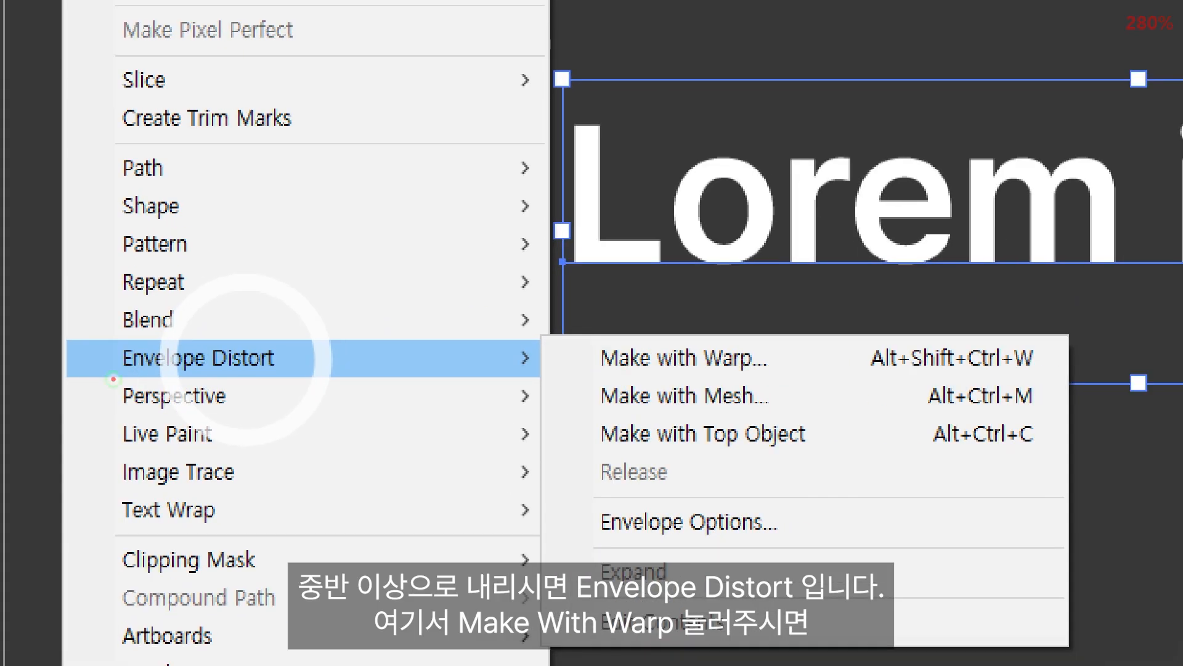
click(113, 378)
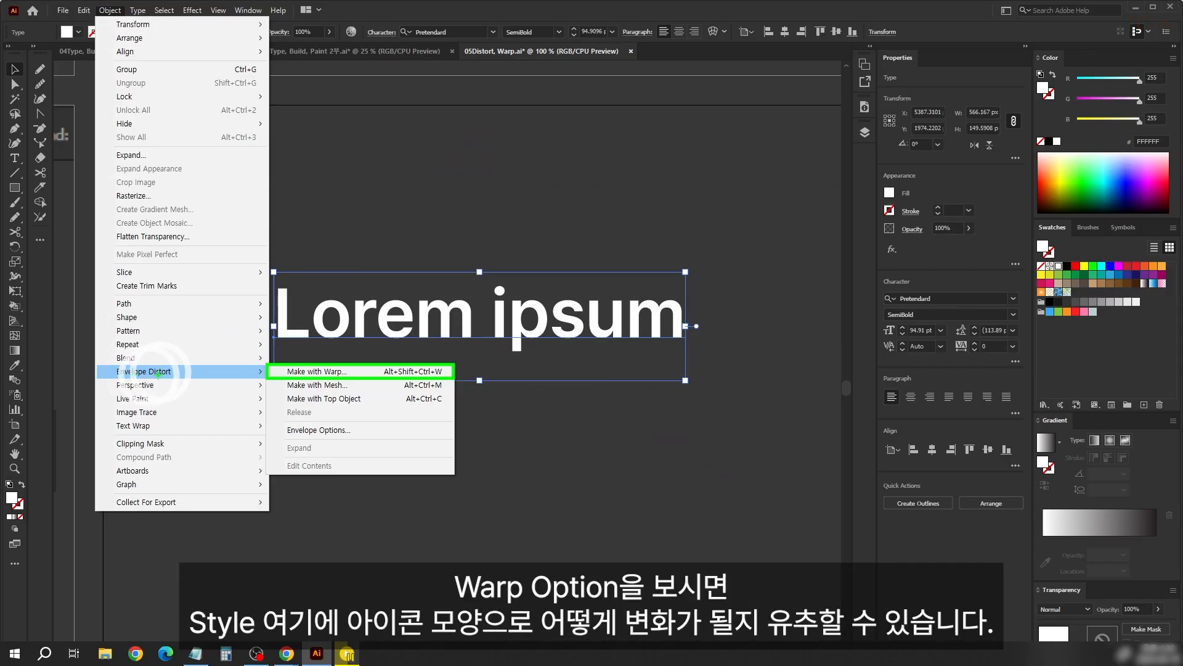
click(317, 371)
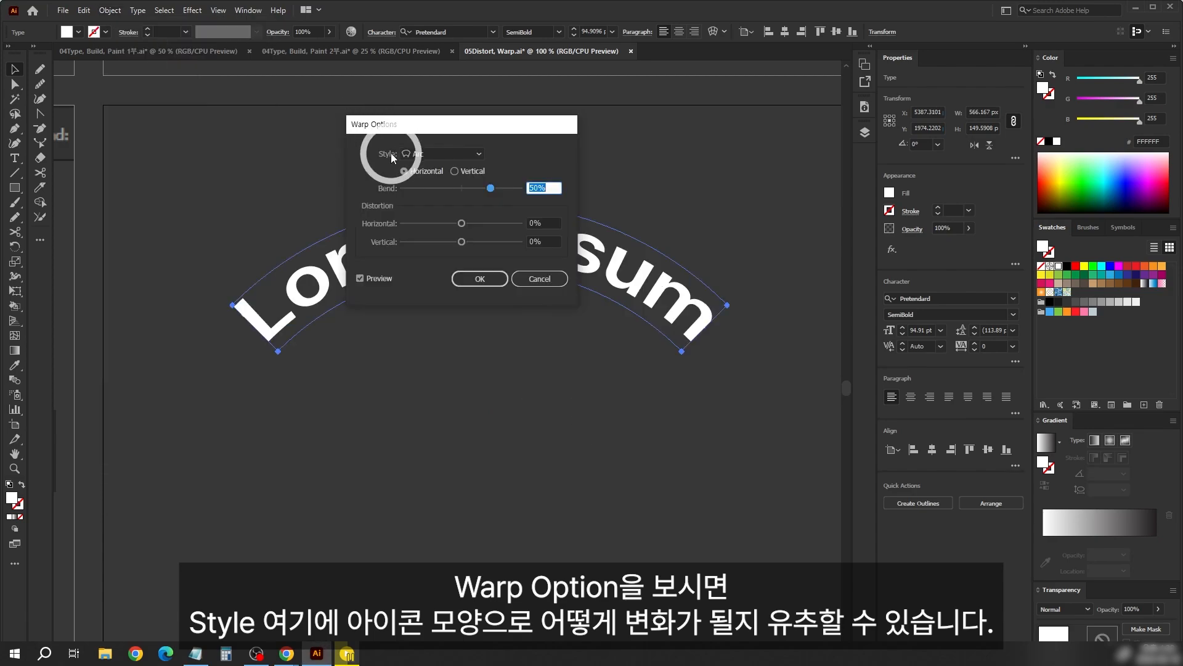
click(433, 154)
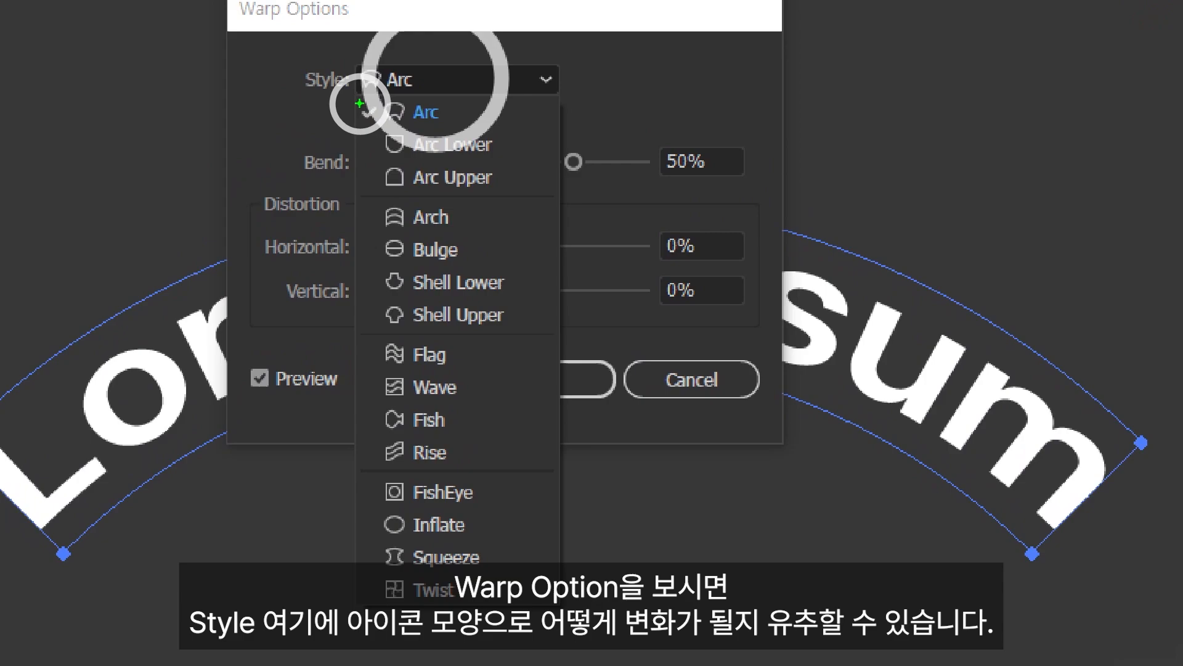
drag(355, 94, 412, 606)
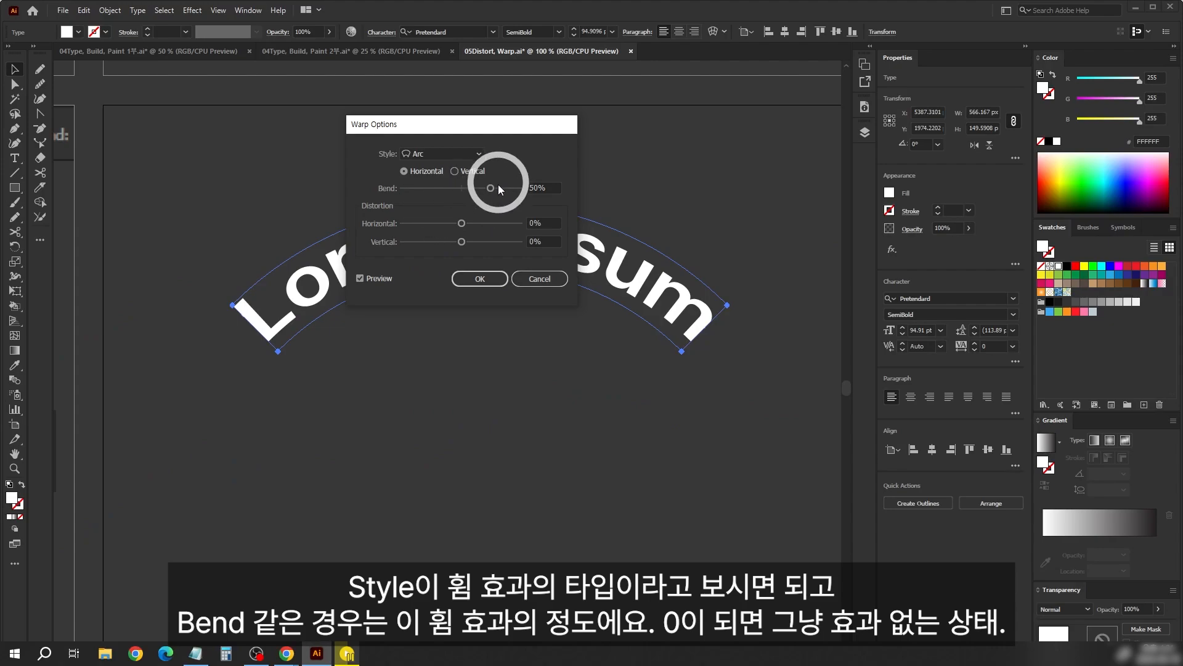
Preview the Arc warp on the text at 0% bend and at 40% bend, with the options dialog moved clear of it.
drag(496, 127, 516, 325)
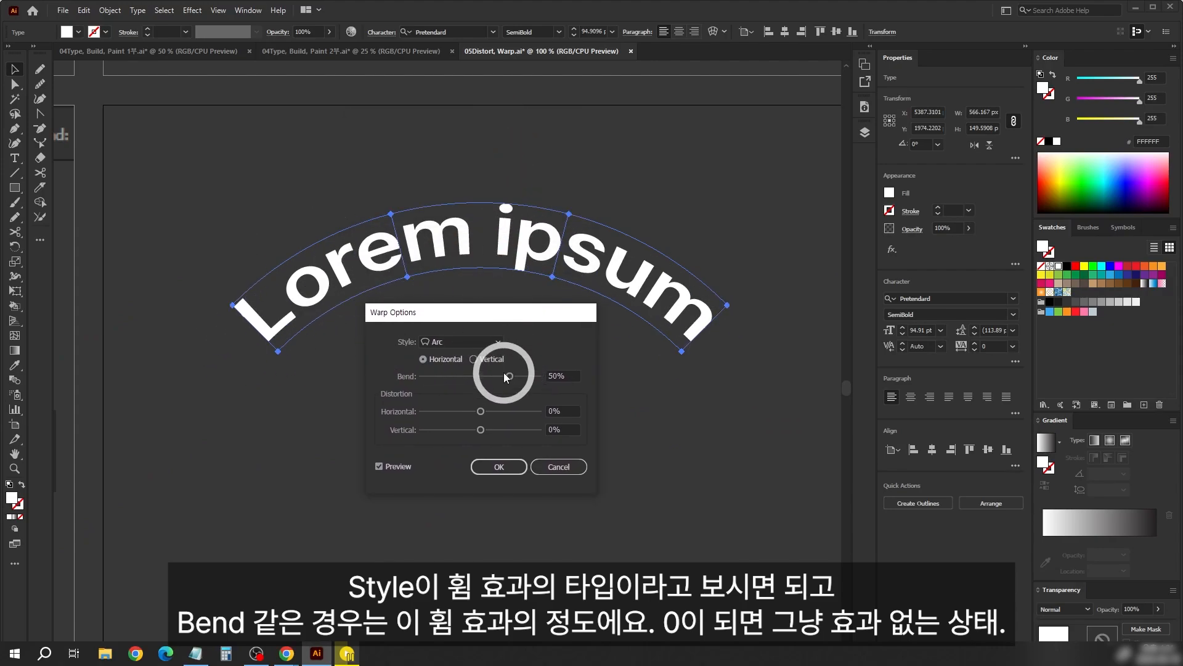
drag(489, 380, 478, 381)
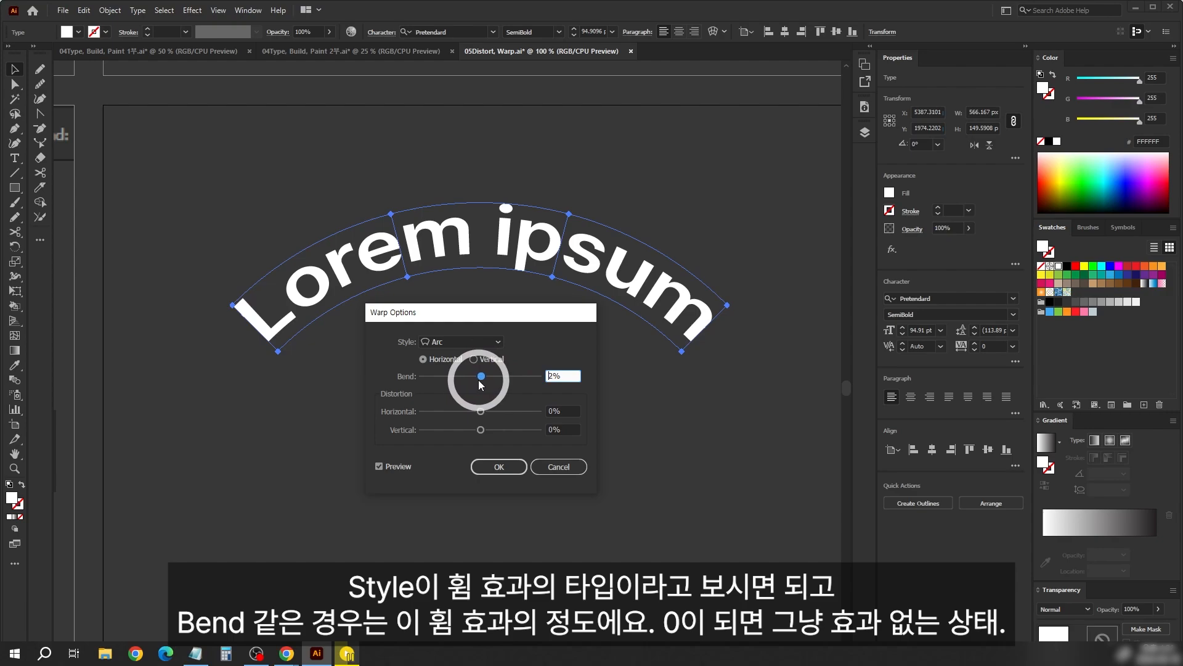
drag(500, 313, 508, 383)
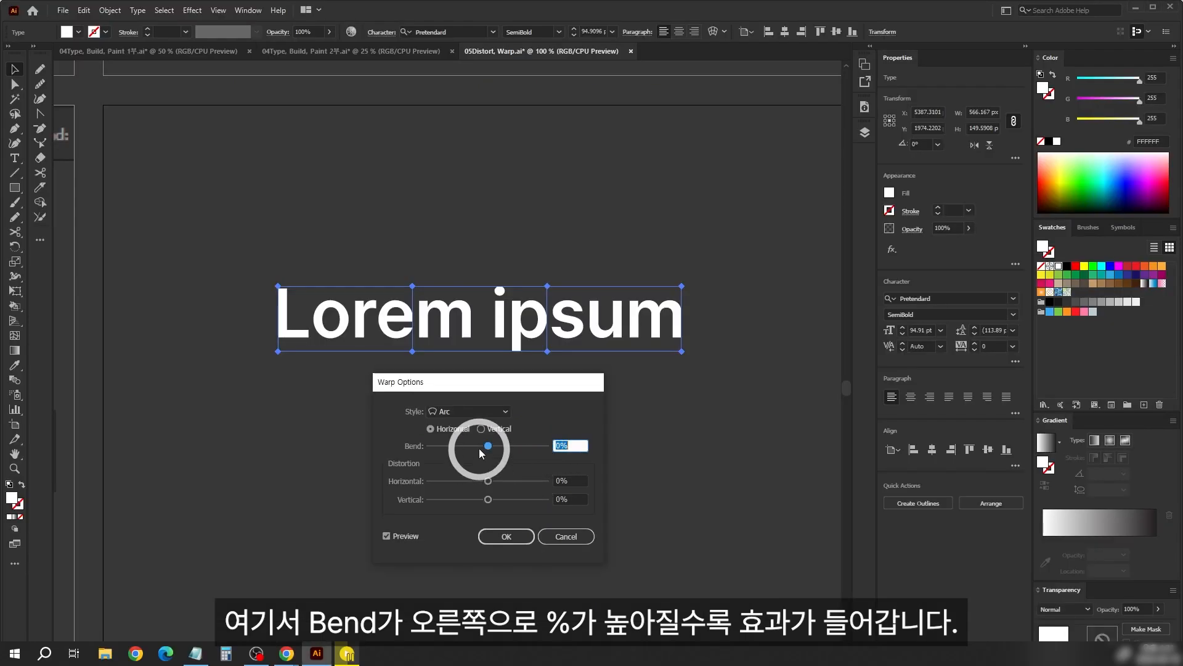
drag(364, 402, 396, 413)
drag(498, 448, 473, 449)
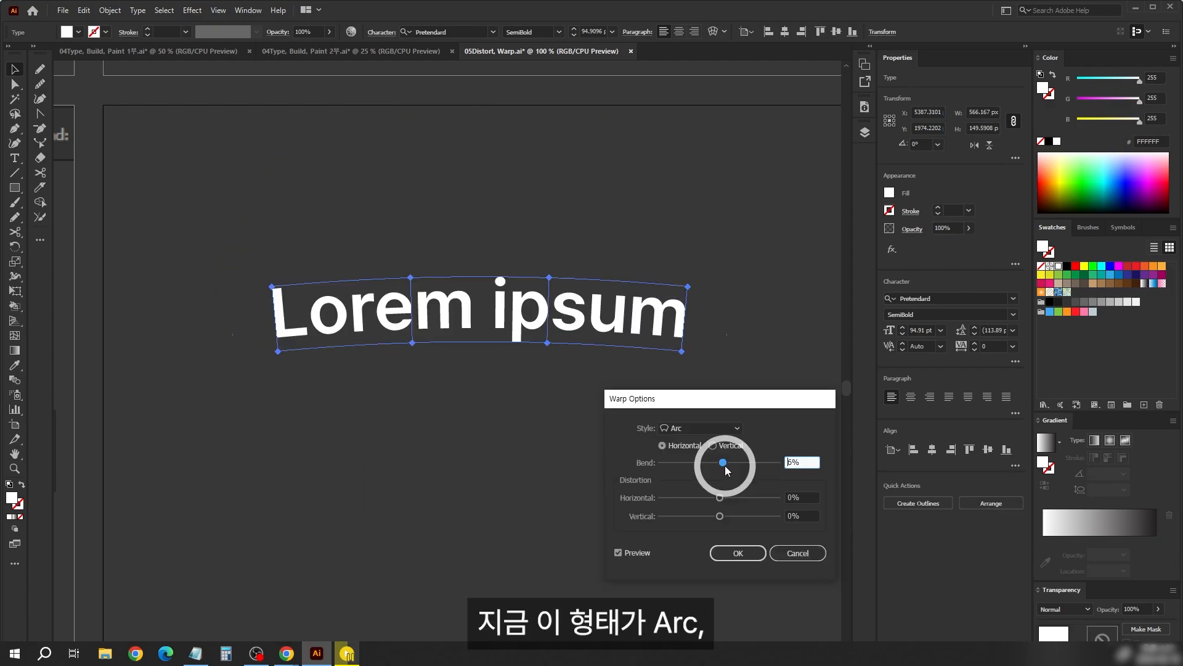
drag(726, 467, 736, 467)
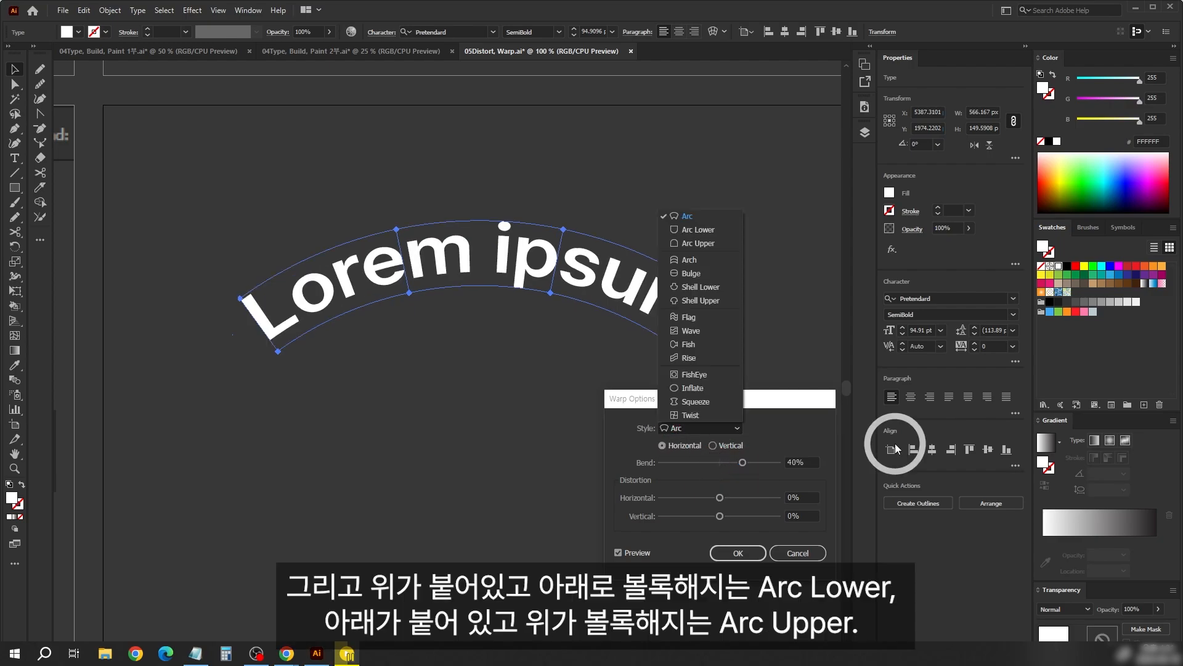
Preview the Arc Lower and Arc Upper warp styles on the text.
click(678, 229)
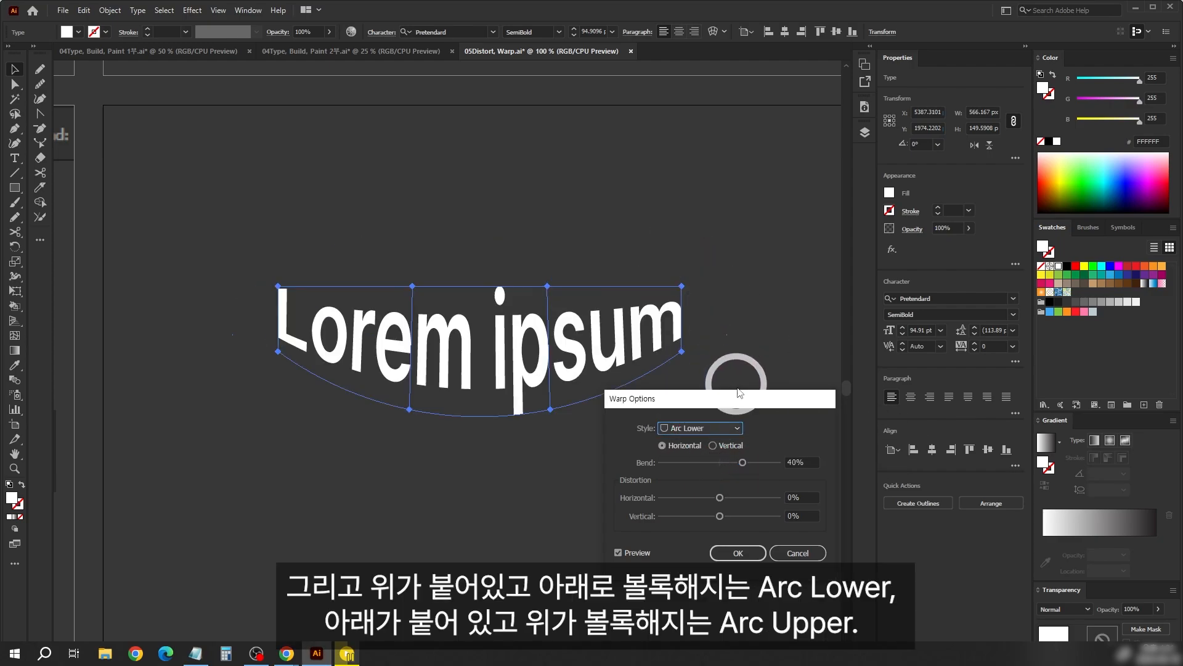
click(677, 431)
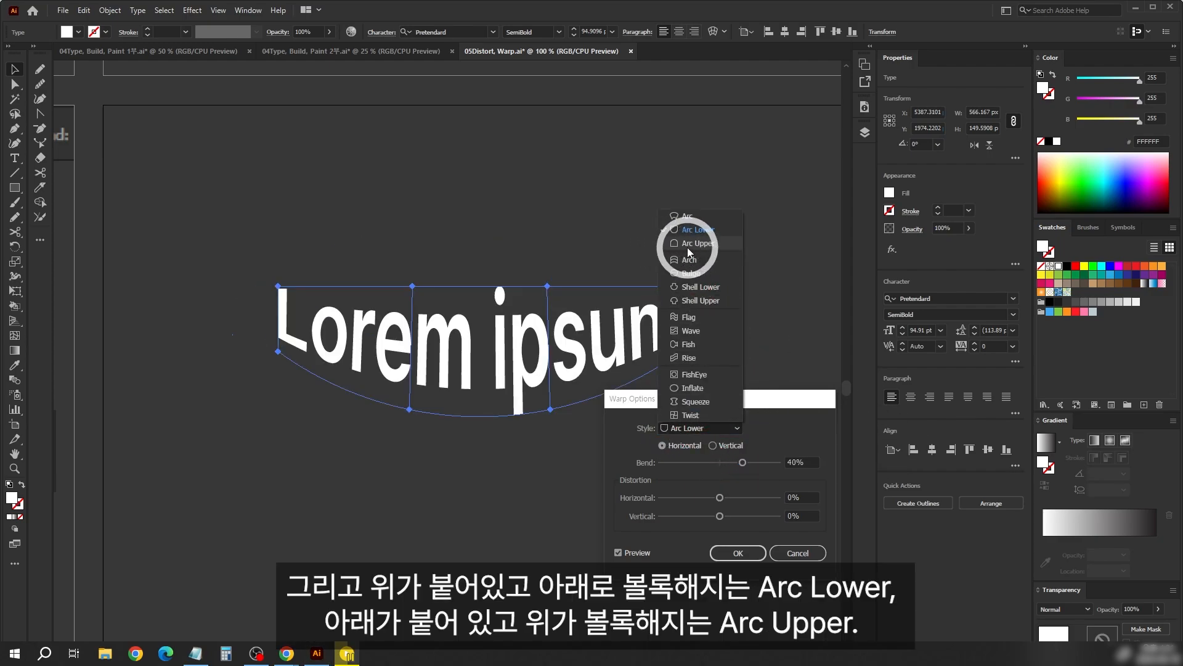
click(679, 244)
Preview the Flag warp style on the text and raise its bend to 60%.
click(707, 427)
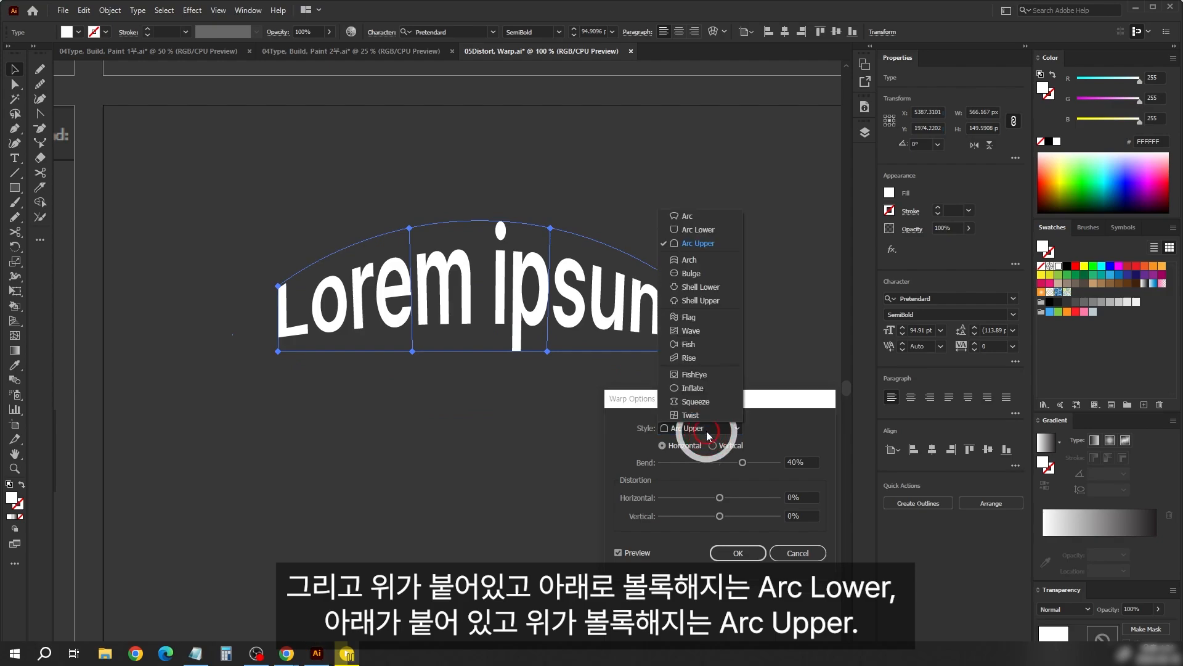
click(722, 318)
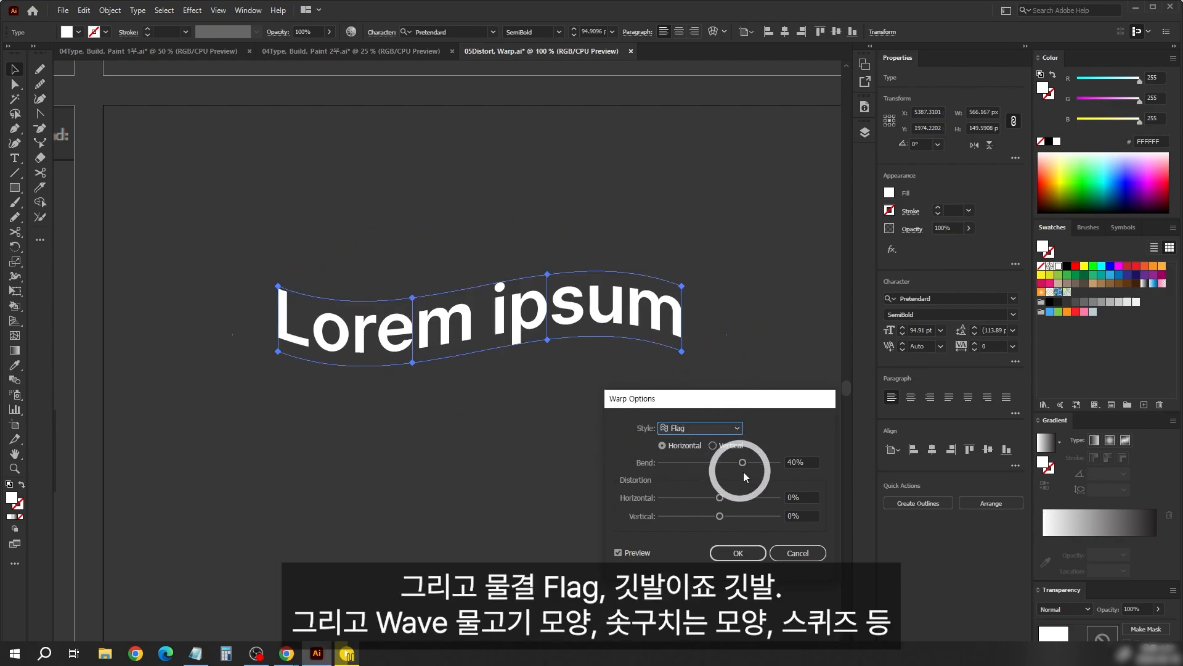
drag(744, 471, 755, 463)
Preview the Wave, Fish, Rise and Squeeze warp styles on the text one after another.
click(720, 432)
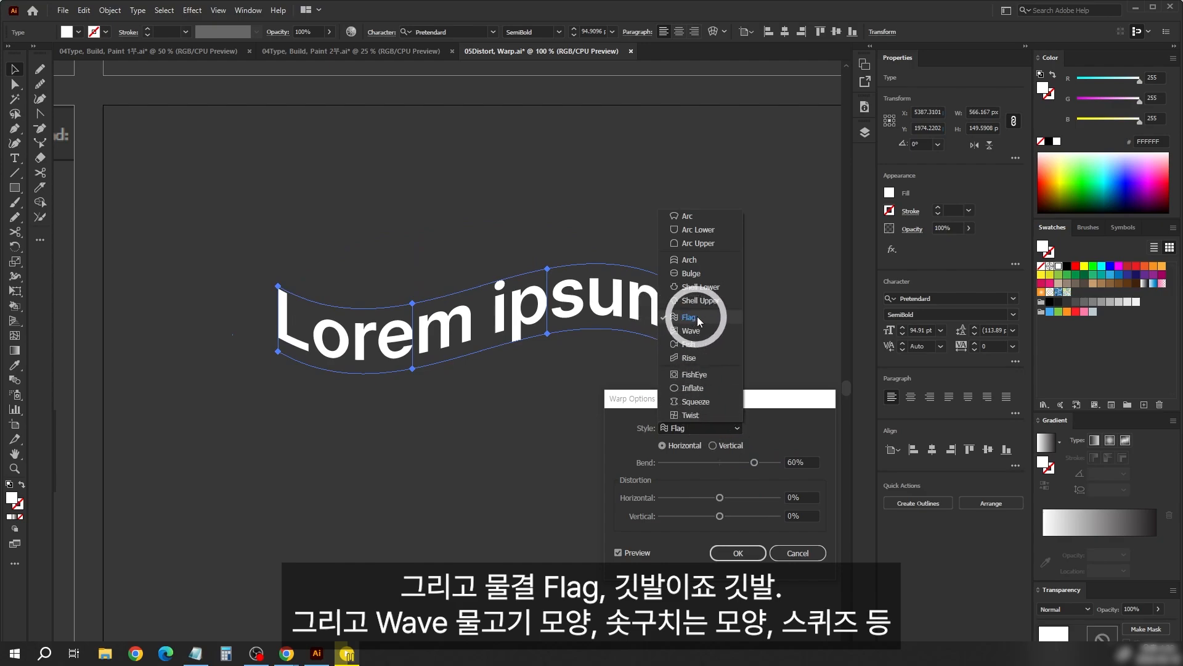
click(723, 329)
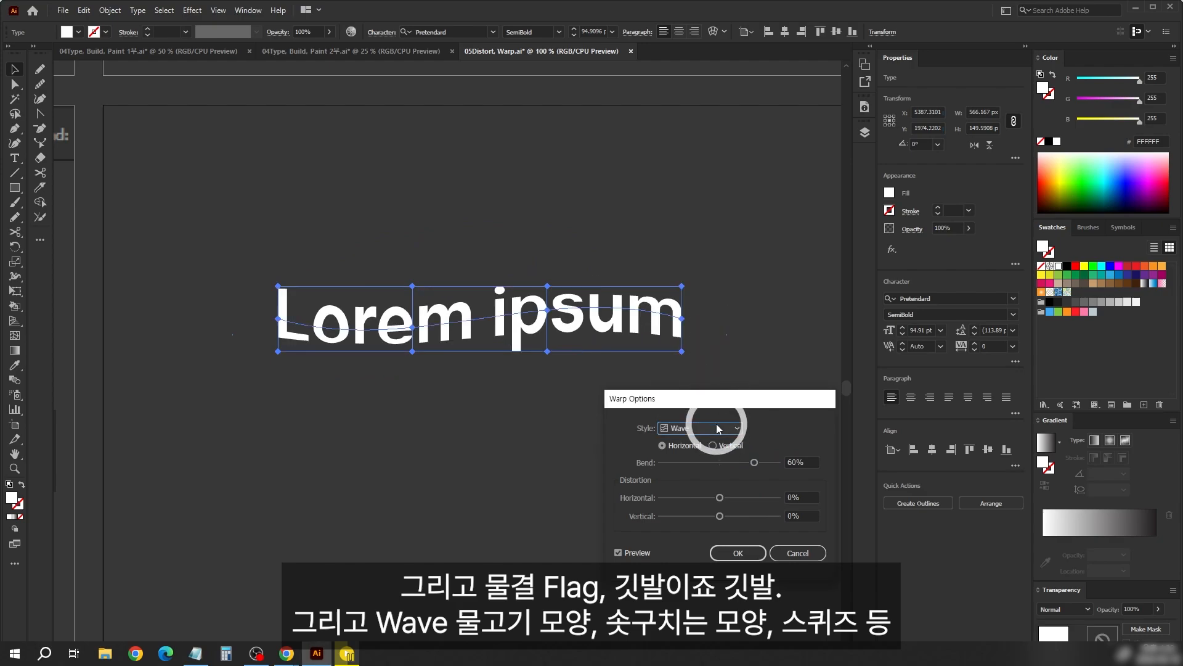
click(716, 427)
click(709, 344)
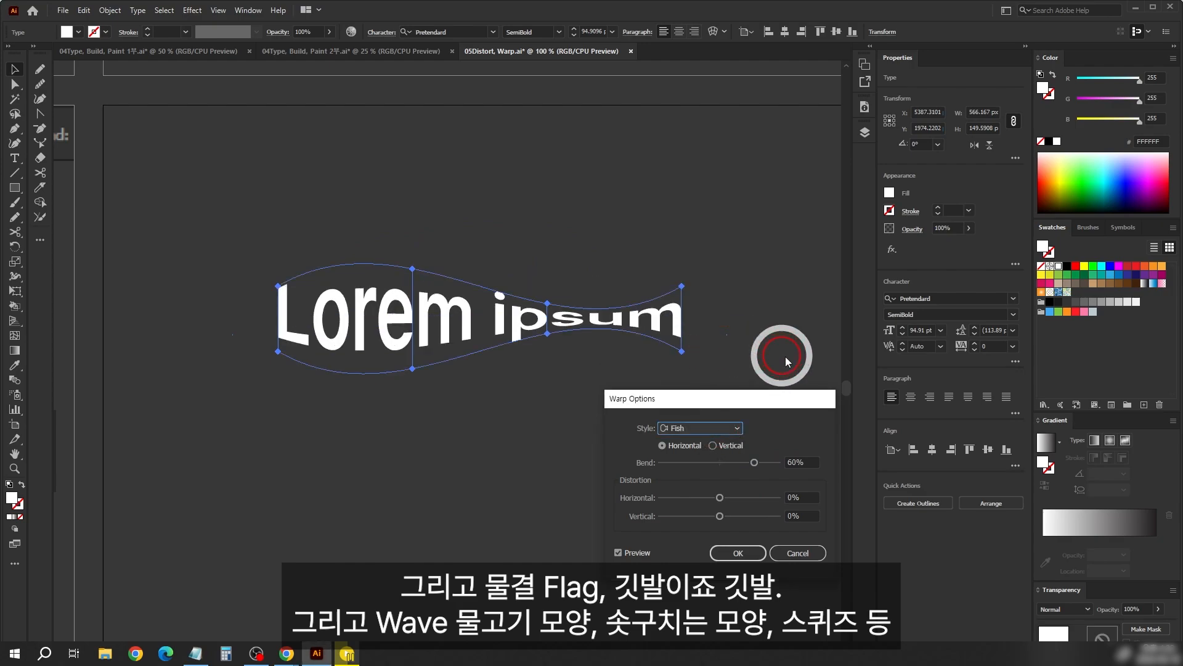
click(720, 428)
click(712, 358)
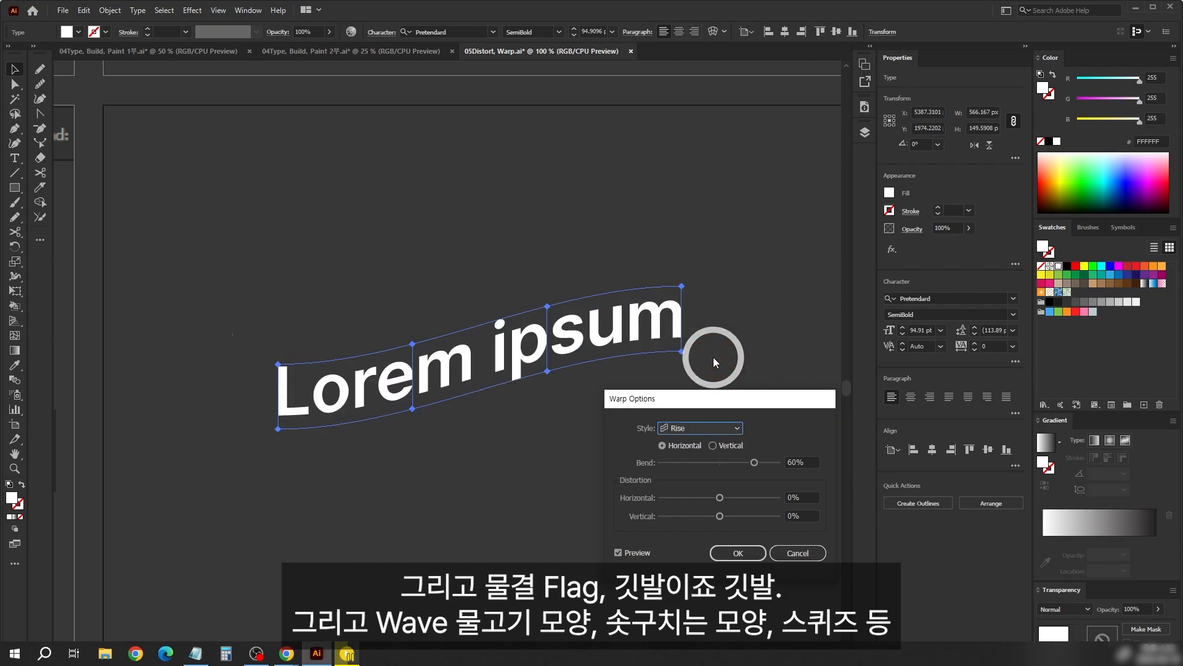
click(709, 428)
click(700, 402)
Choose the Flag warp style with a 50% bend and apply it to the Lorem ipsum text.
click(700, 428)
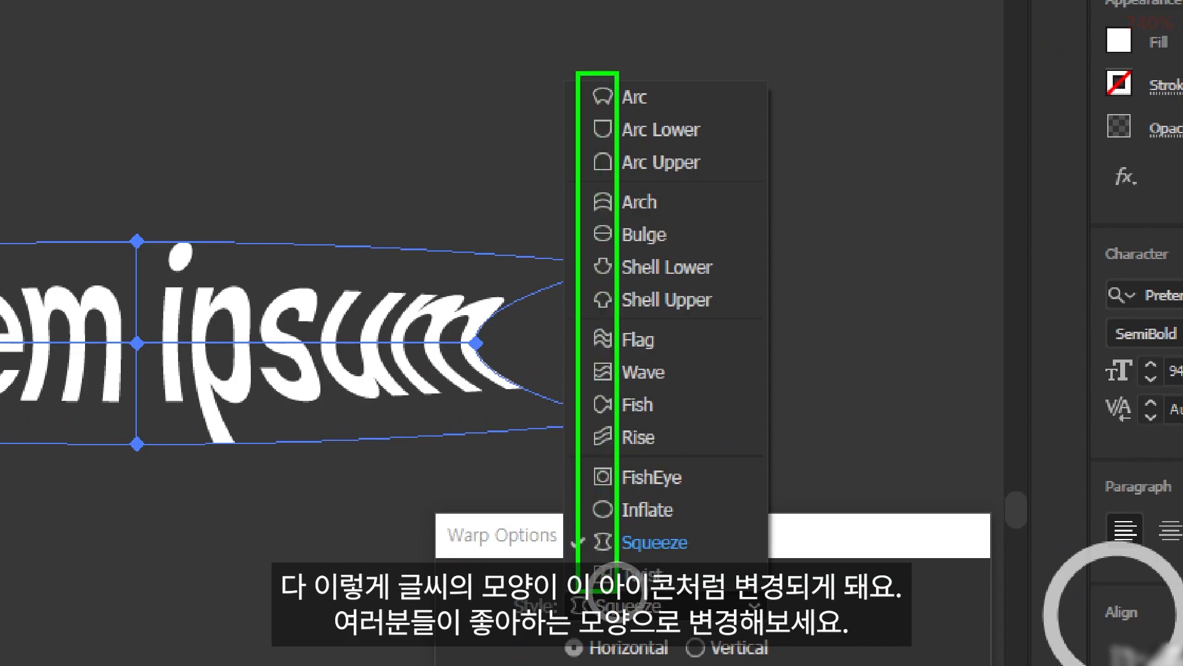
click(638, 340)
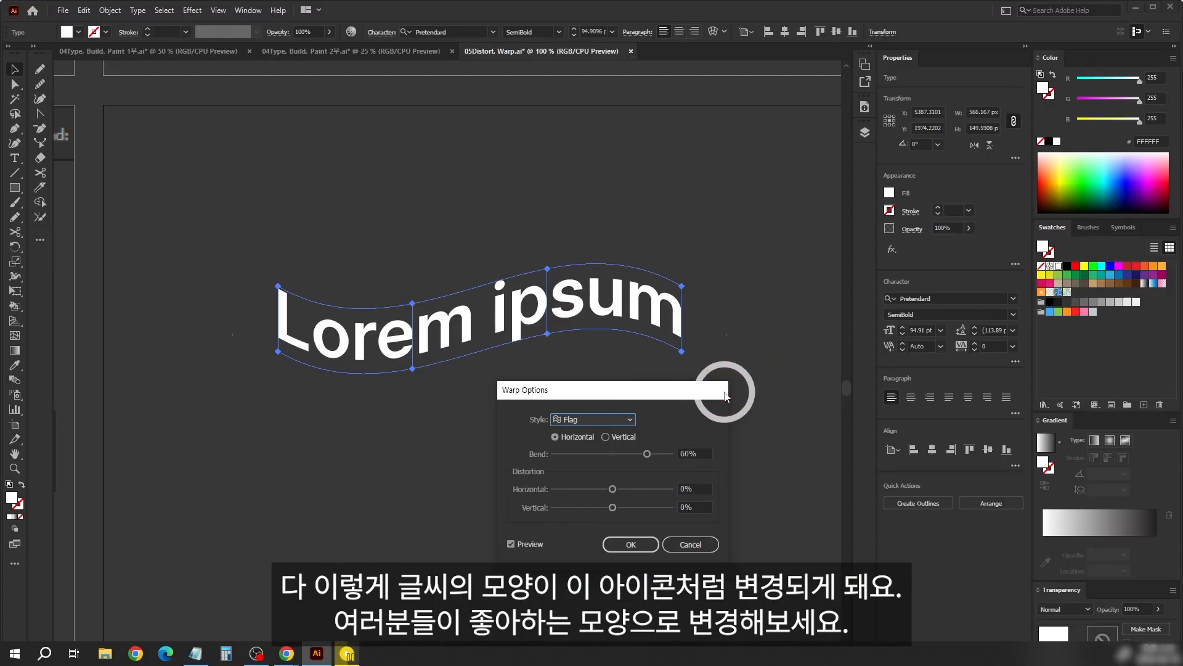
drag(725, 396, 803, 392)
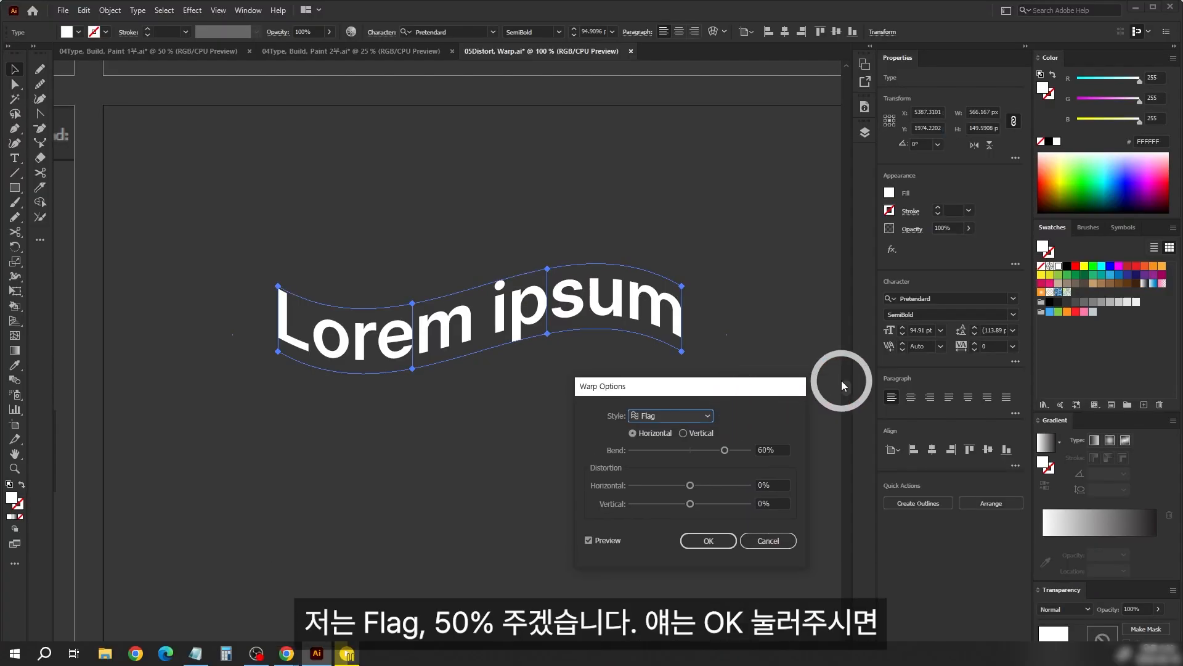
click(777, 450)
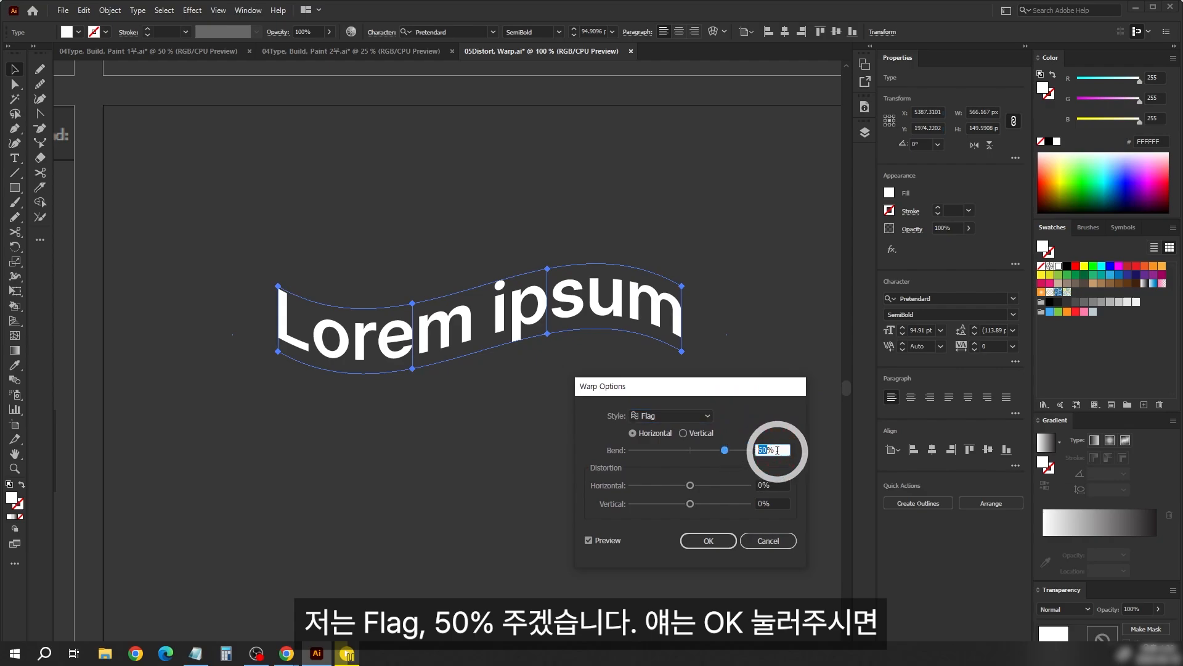
text(50)
click(681, 539)
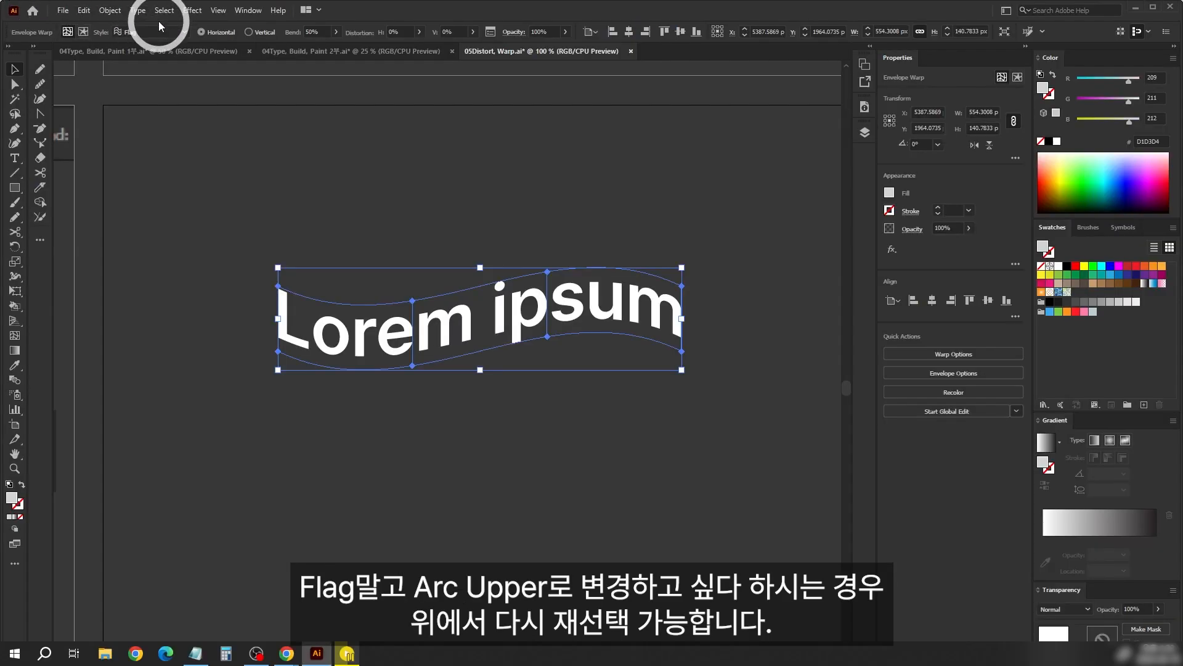
Switch the applied warp's style to Arc Upper and back to Flag.
click(154, 32)
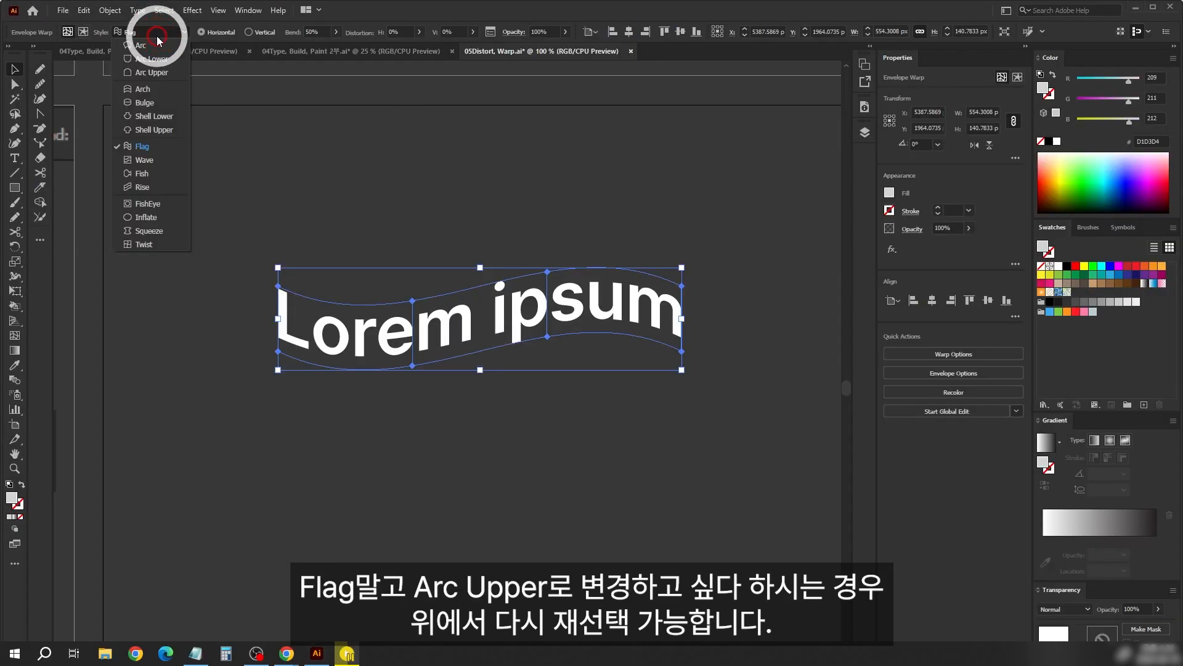
click(150, 73)
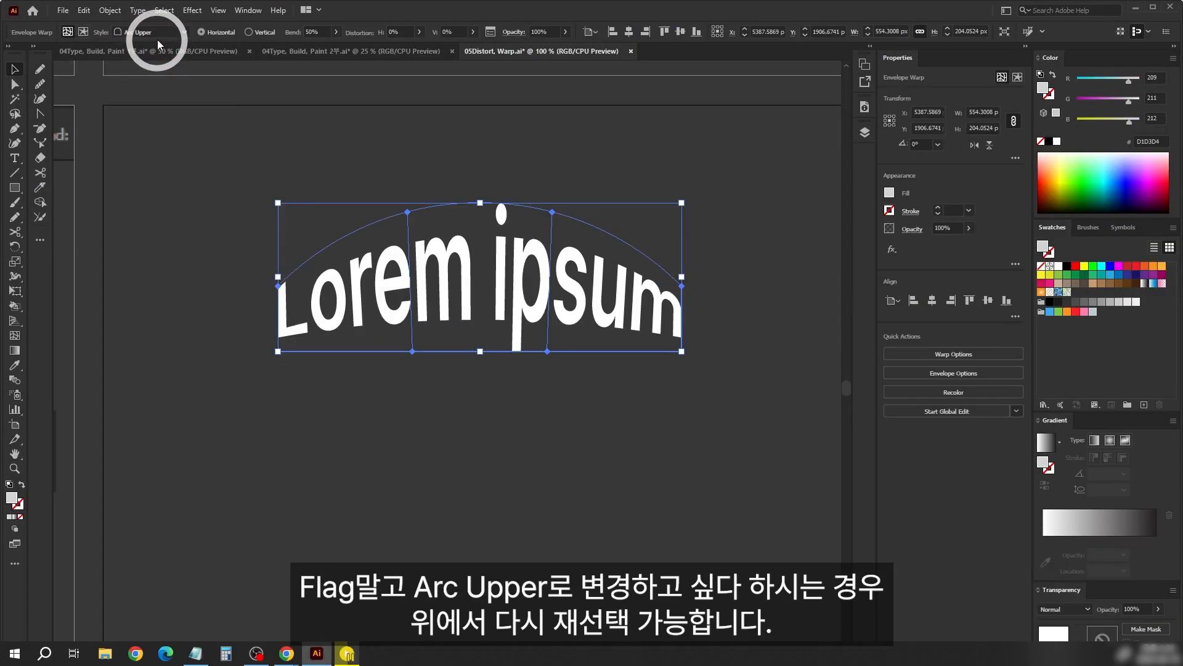
click(128, 34)
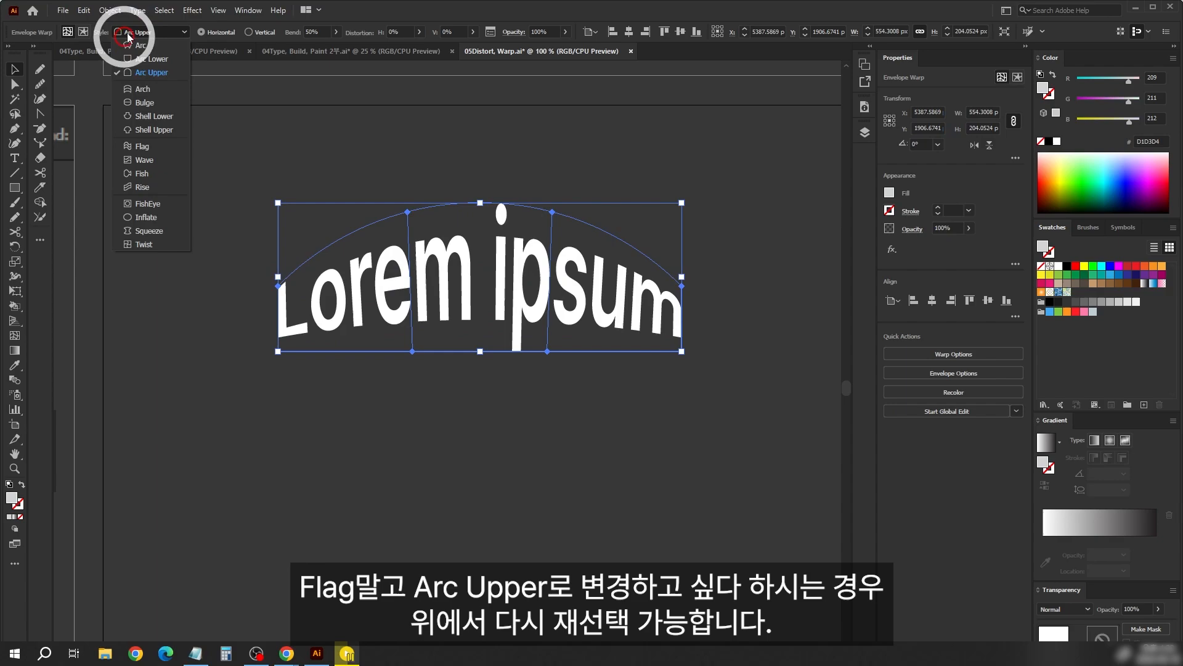
click(143, 146)
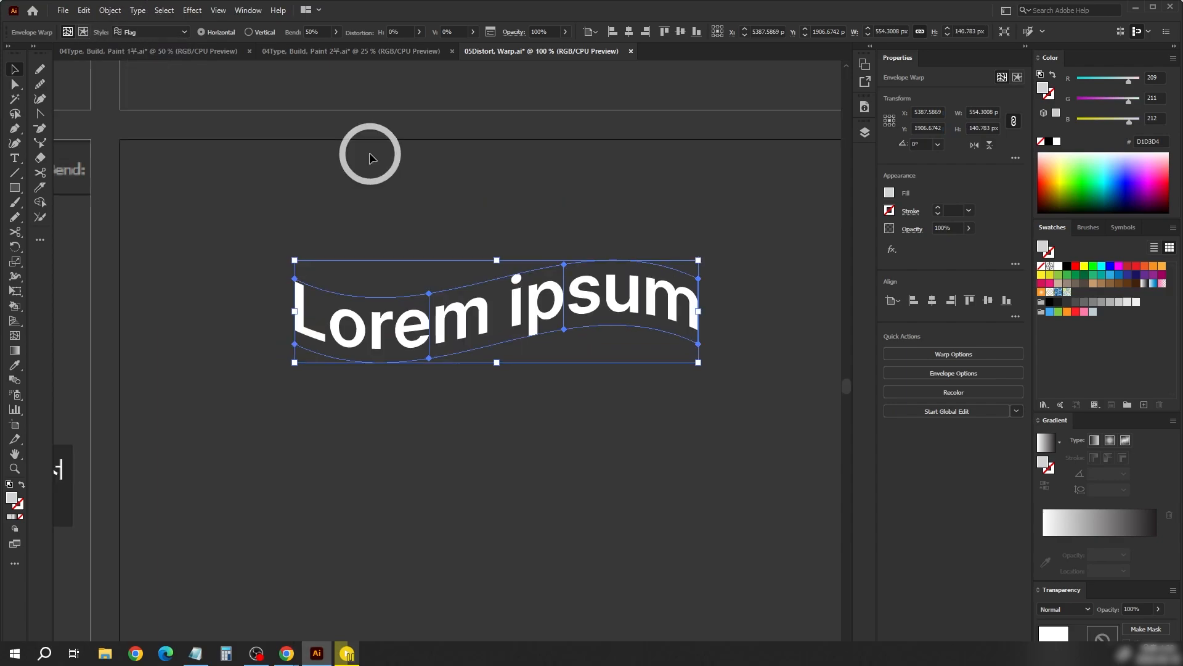
Replace the text inside the warp envelope with "일러스트레이터입니다" and deselect it.
double_click(531, 308)
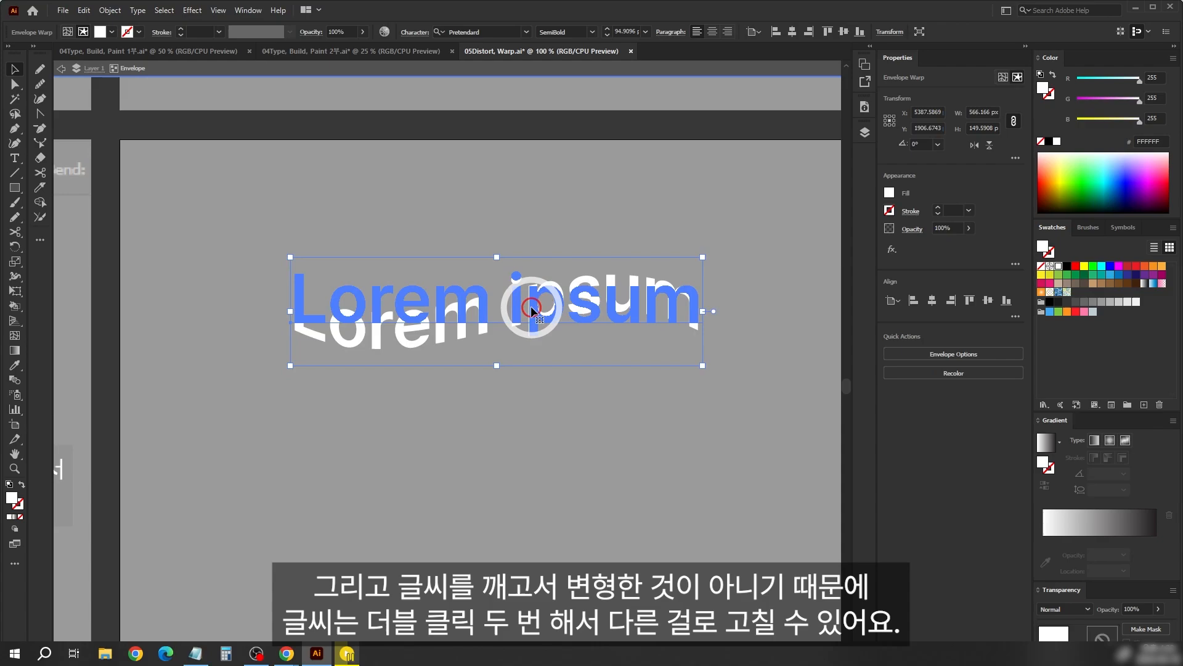
double_click(534, 302)
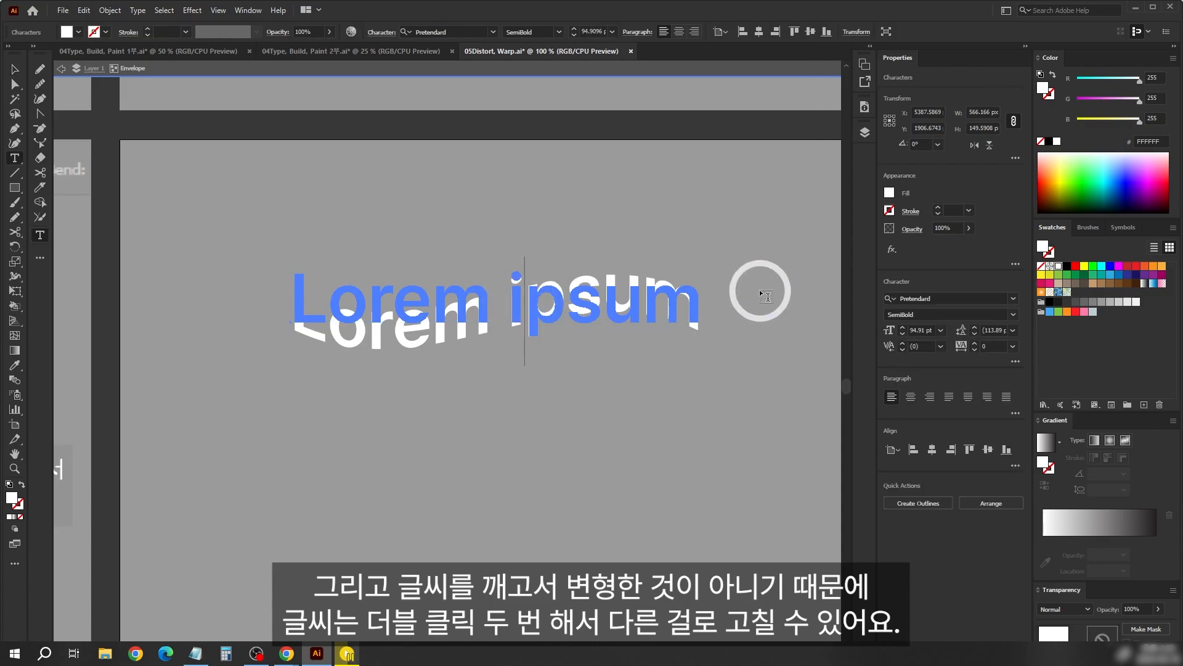
key(Right)
key(Right)
key(Right)
key(Right)
key(Escape)
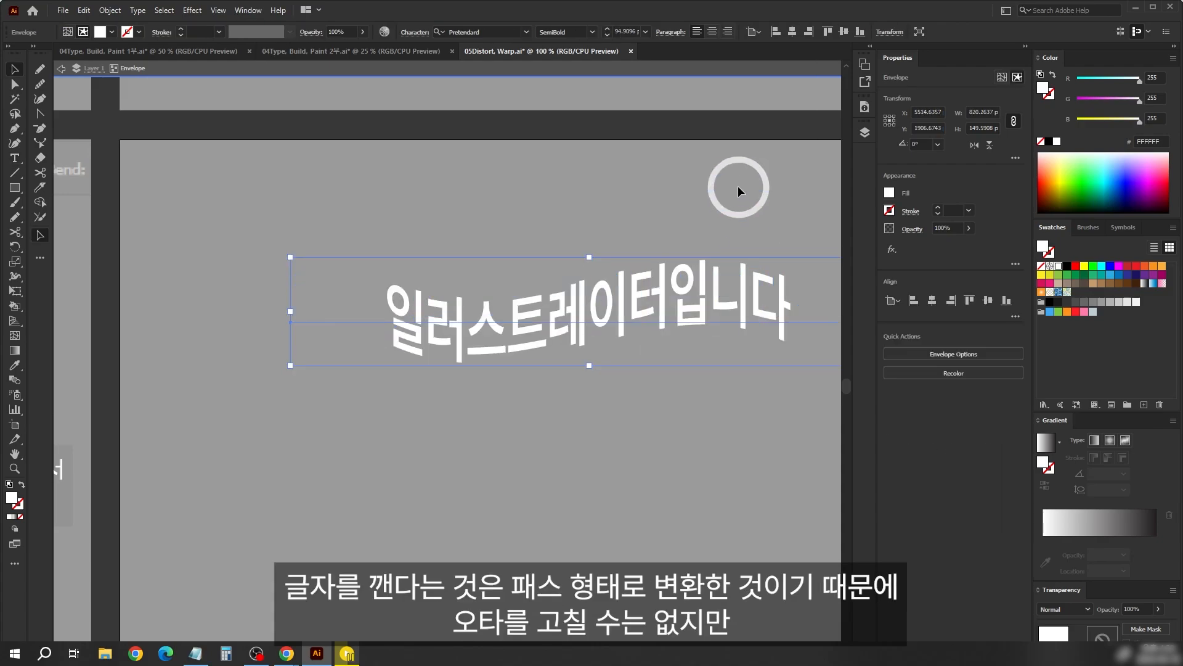
click(738, 187)
drag(739, 188, 618, 199)
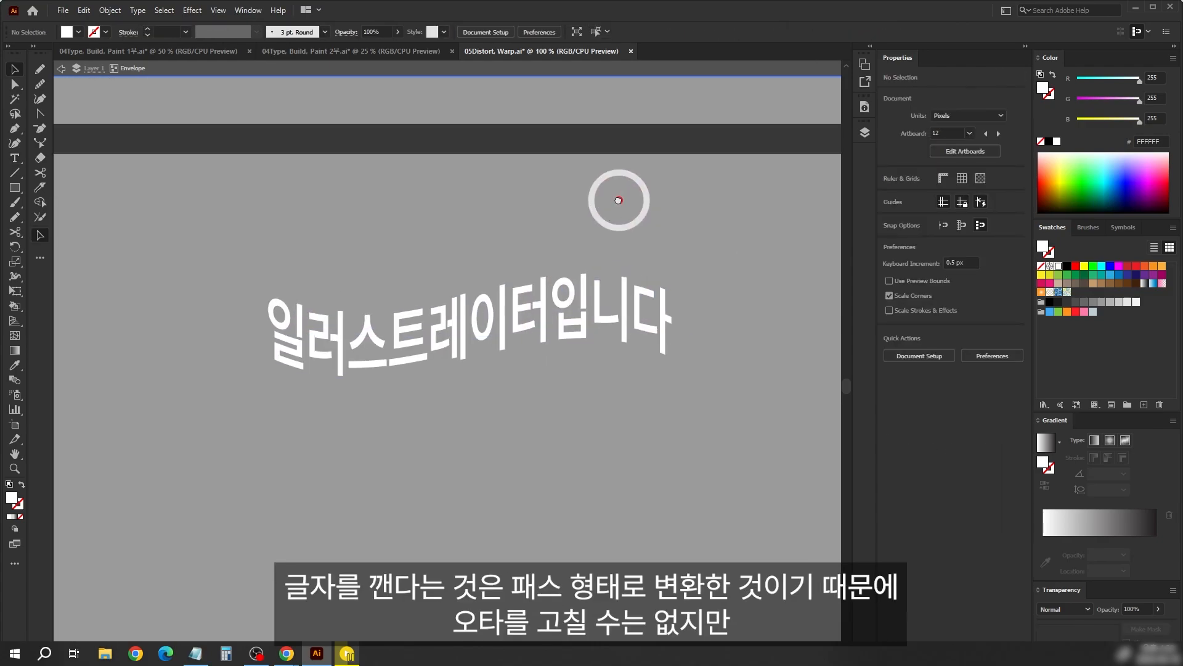
Reopen the text inside the warp envelope and delete "입니다" so it reads "일러스트레이터".
double_click(619, 200)
click(604, 312)
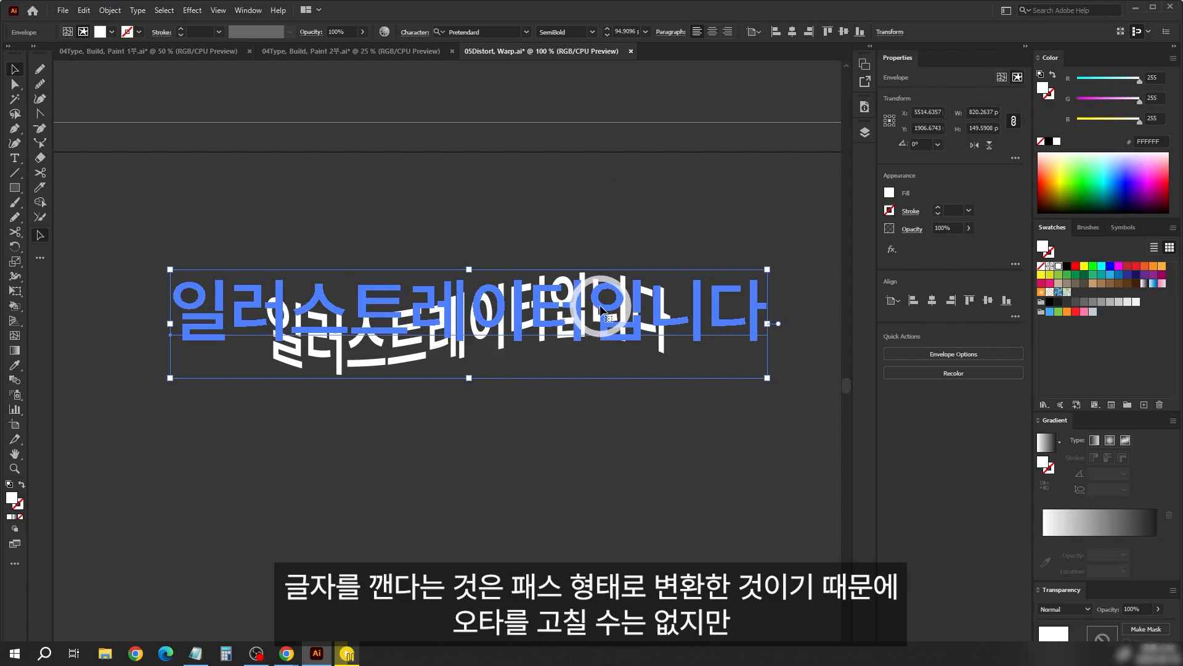
double_click(601, 313)
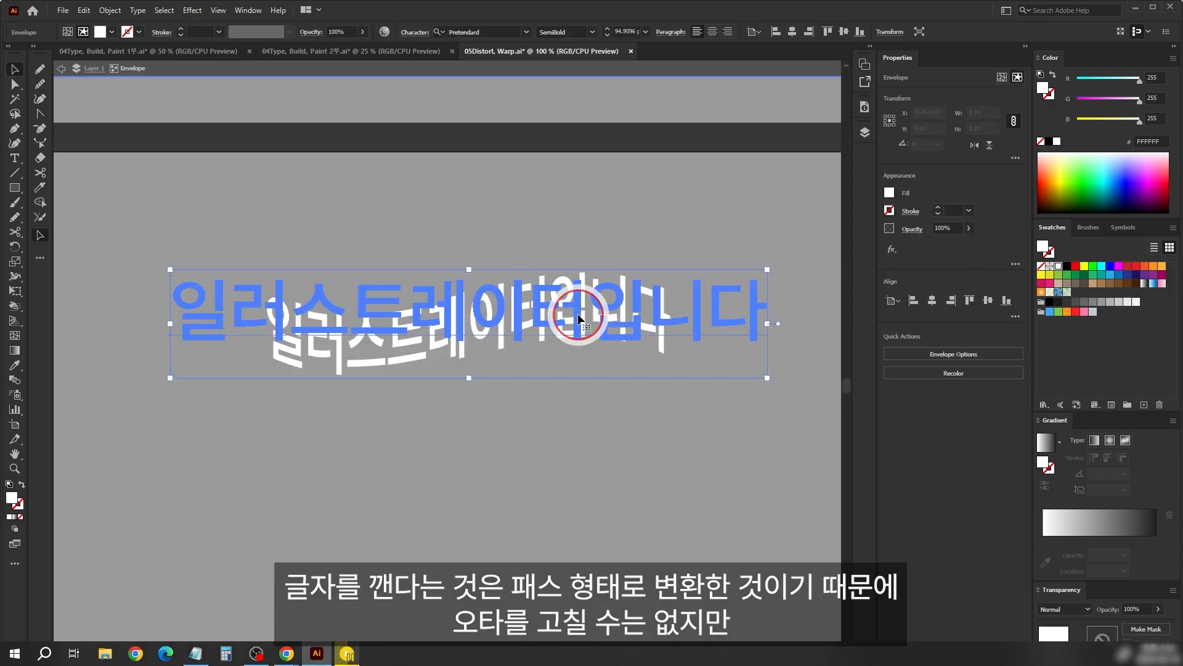
double_click(580, 313)
drag(635, 317, 352, 323)
drag(232, 322, 292, 339)
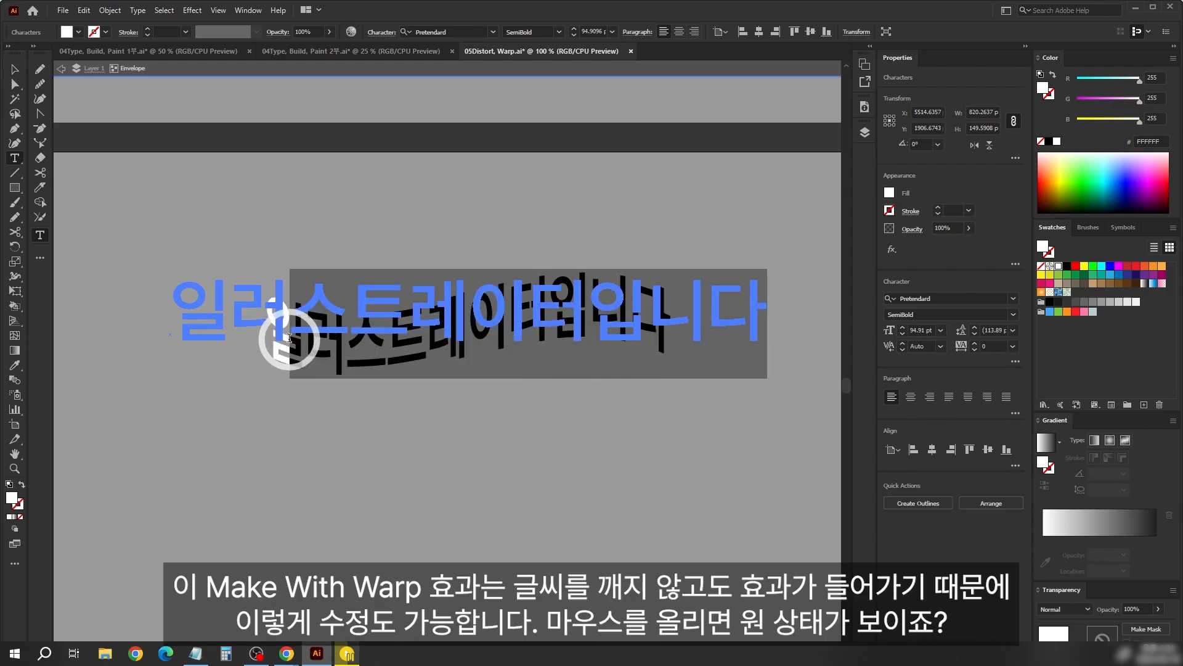
click(626, 249)
key(BackSpace)
key(BackSpace)
key(BackSpace)
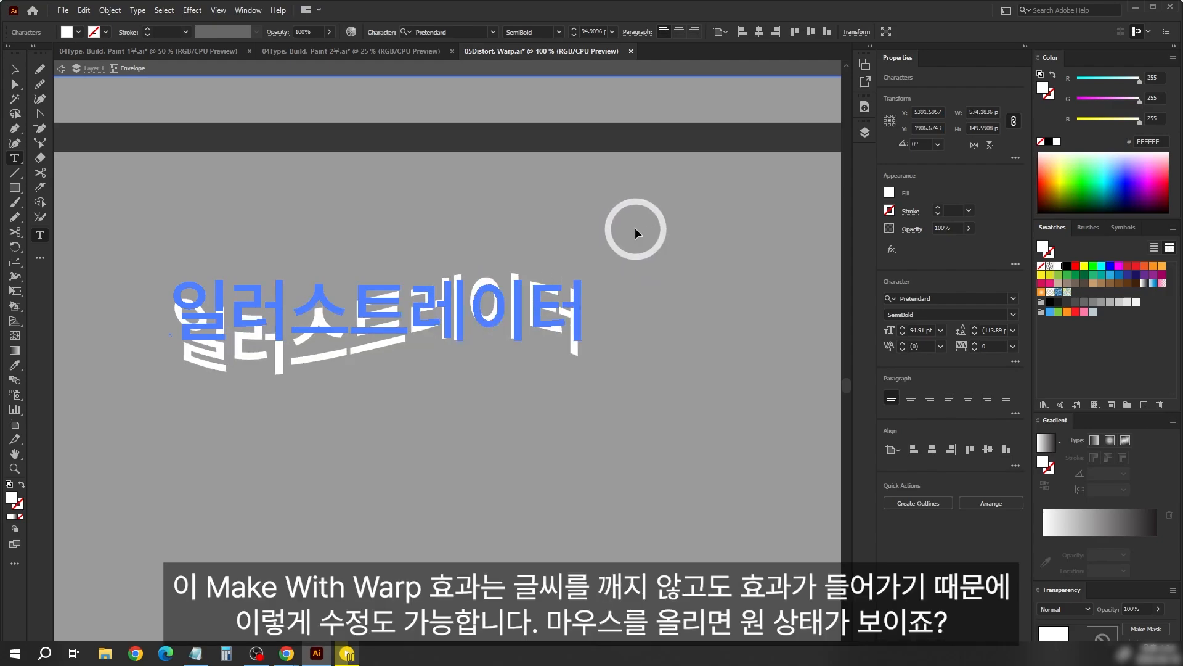
Leave the envelope's isolation mode and reselect the warped text on the artboard.
key(Escape)
double_click(635, 228)
click(379, 318)
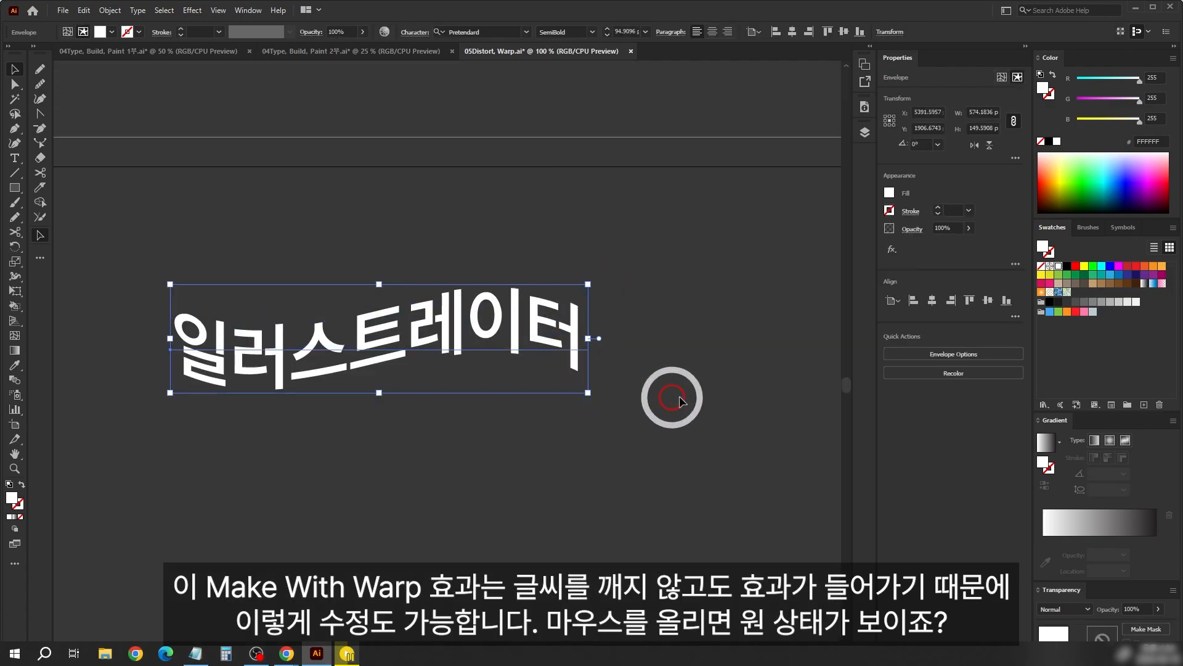
click(578, 428)
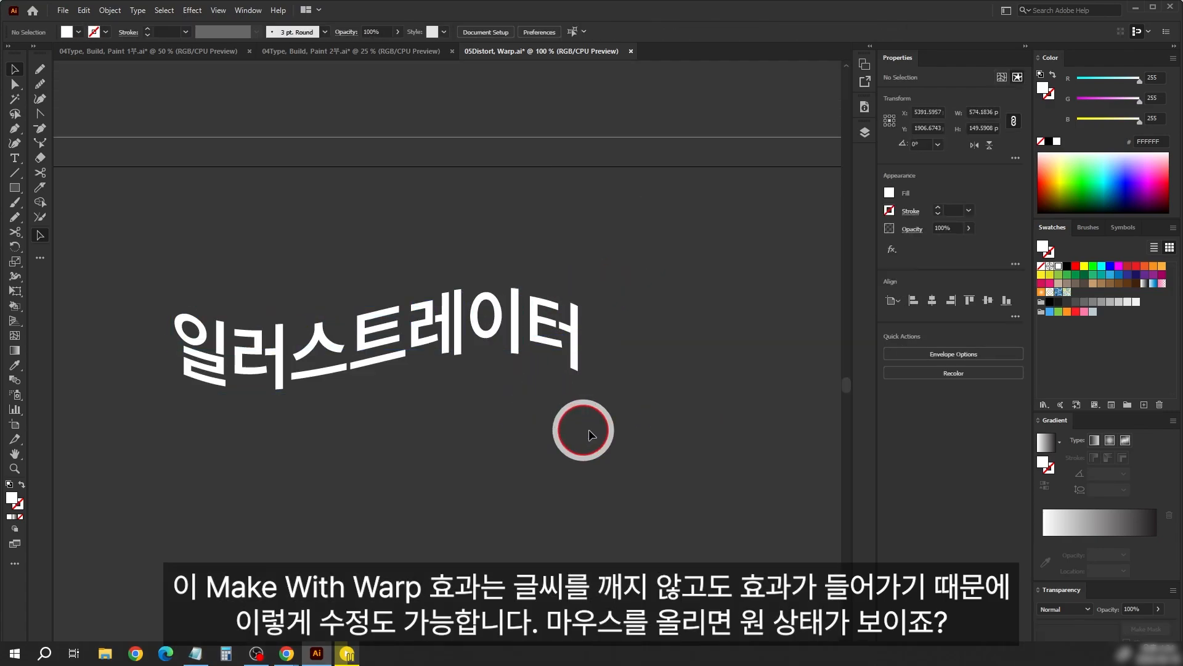
scroll(656, 419, down, 1)
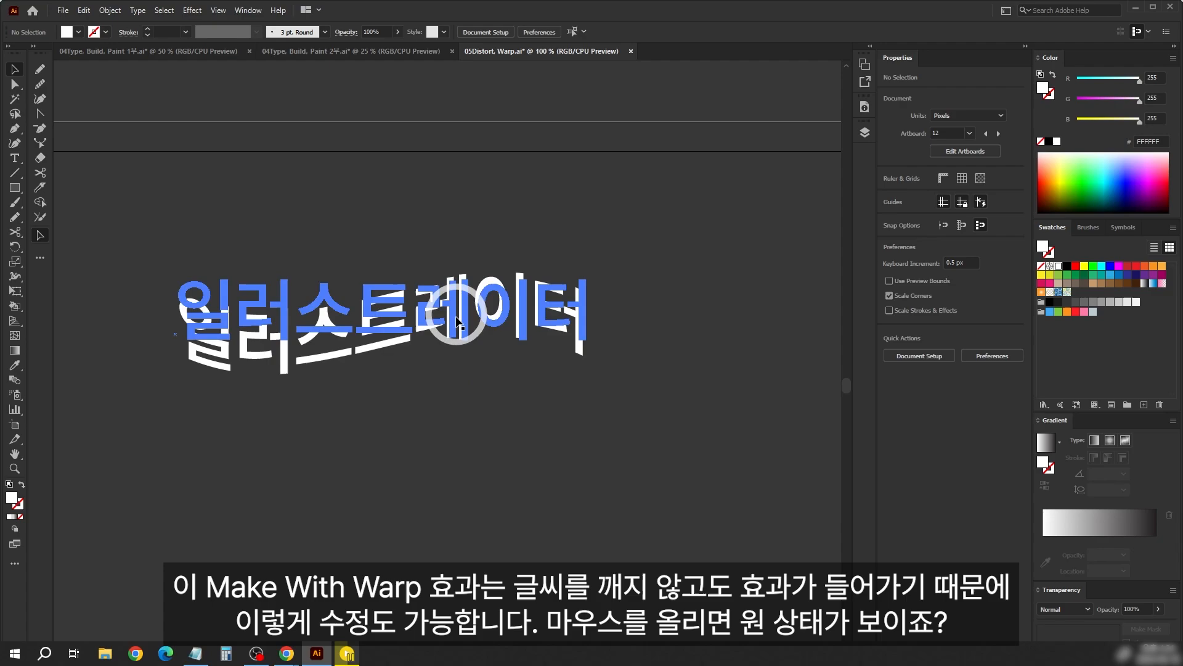
click(747, 284)
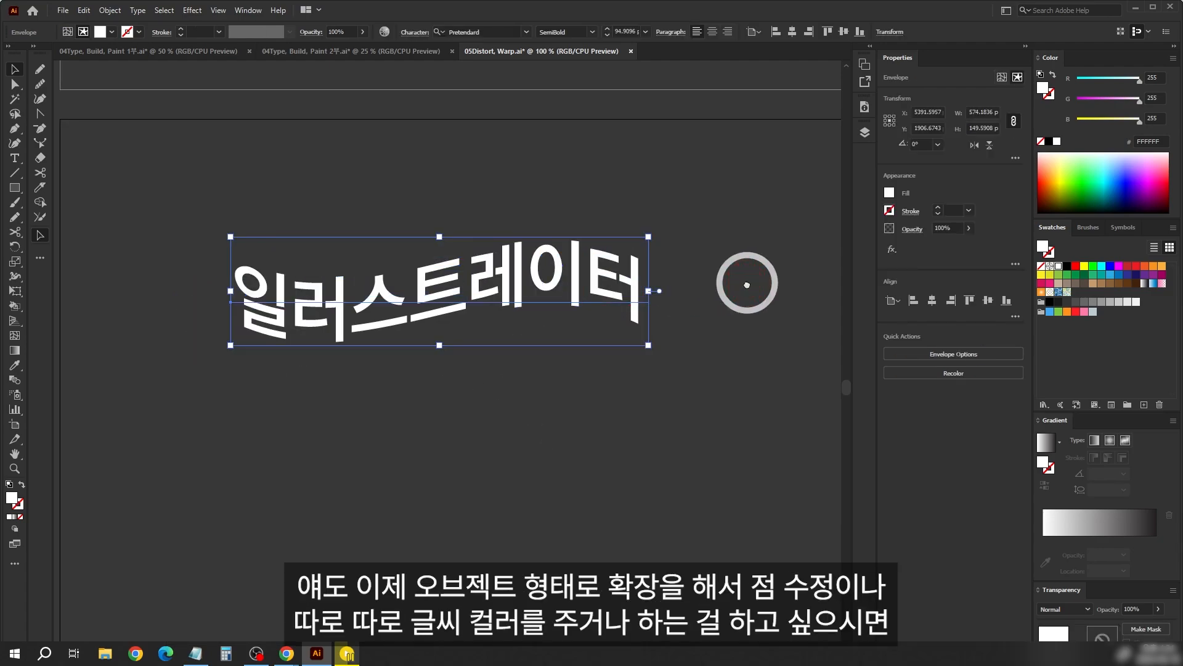
drag(747, 284, 740, 310)
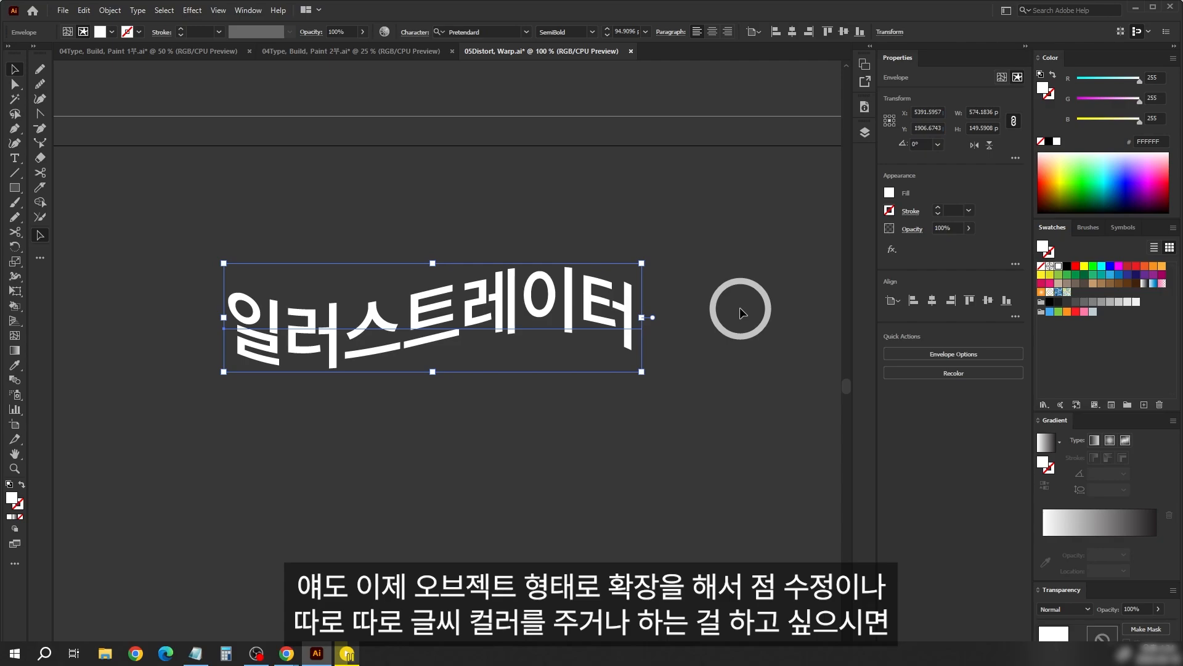
Open the envelope's text for editing, select all its characters and deselect them.
click(111, 12)
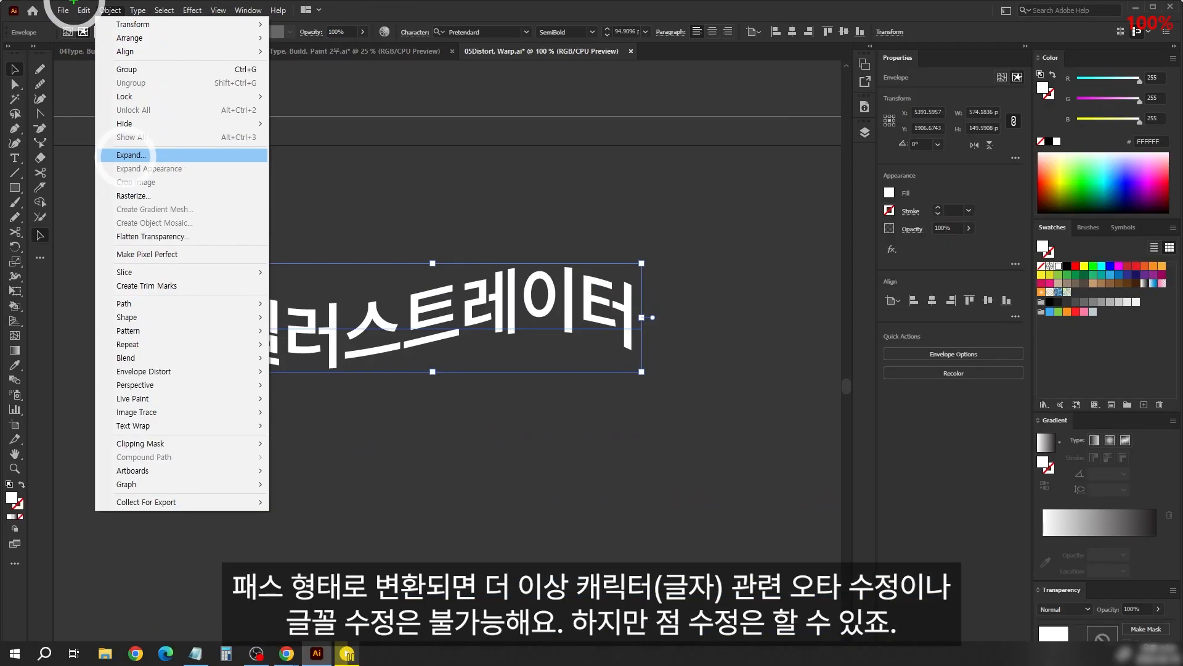
key(Escape)
double_click(475, 300)
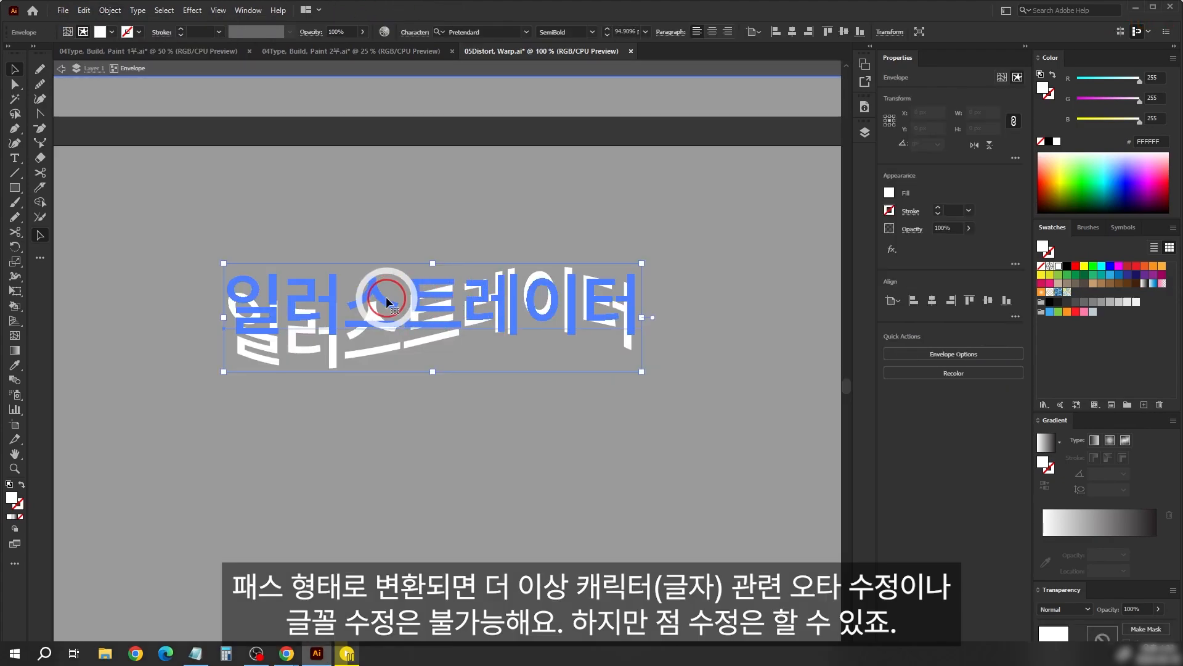
double_click(363, 300)
drag(248, 297, 664, 291)
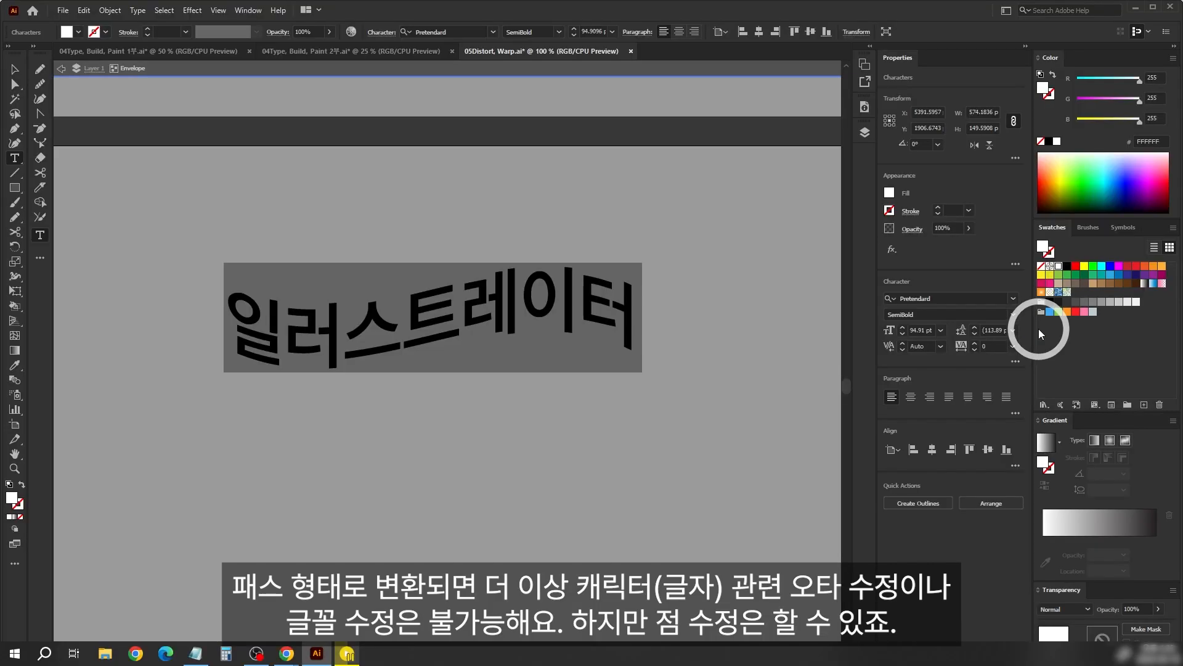
click(574, 326)
ctrl+click(734, 262)
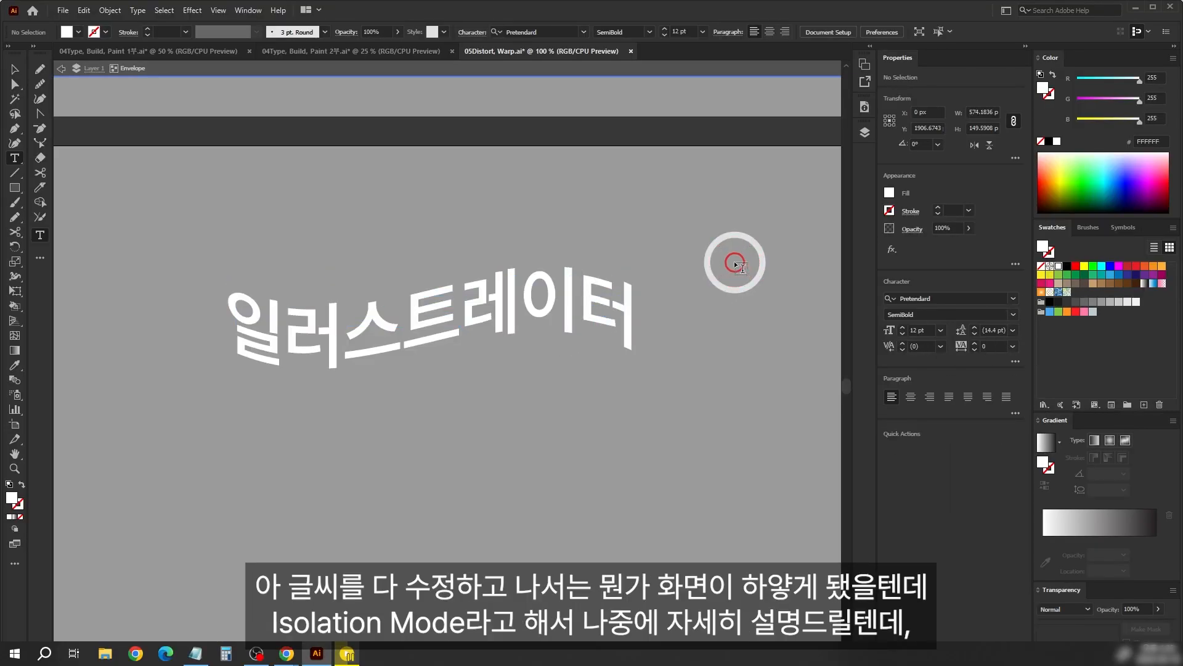
End the text editing and return from isolation mode to the normal artboard view.
click(60, 68)
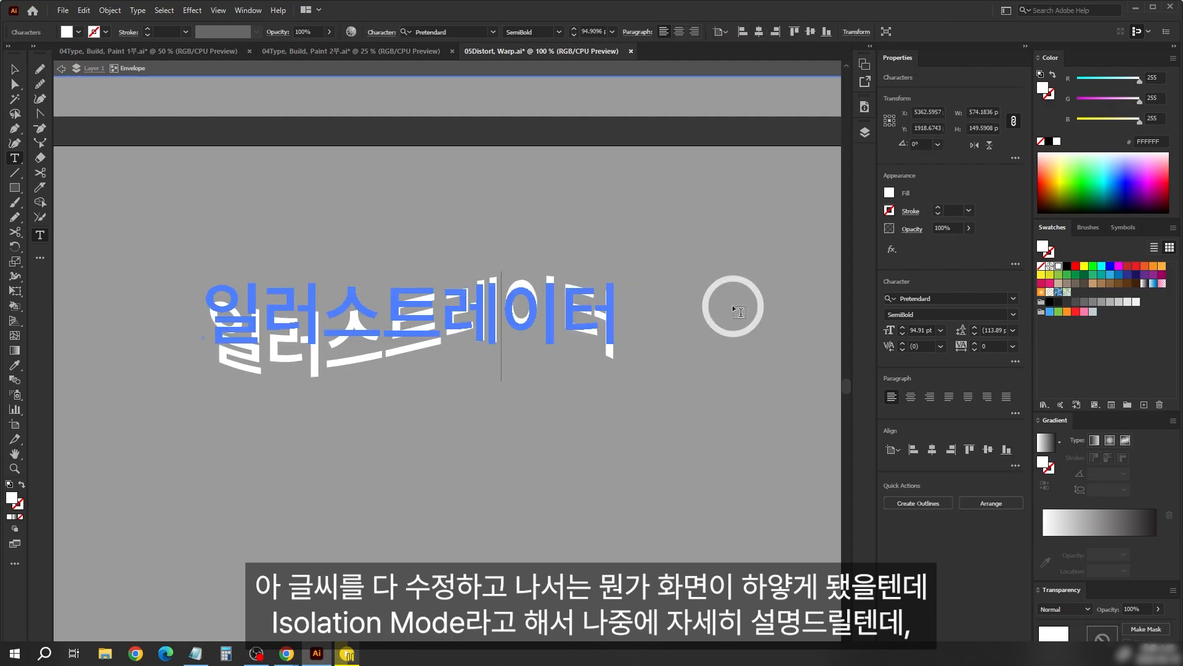
key(Escape)
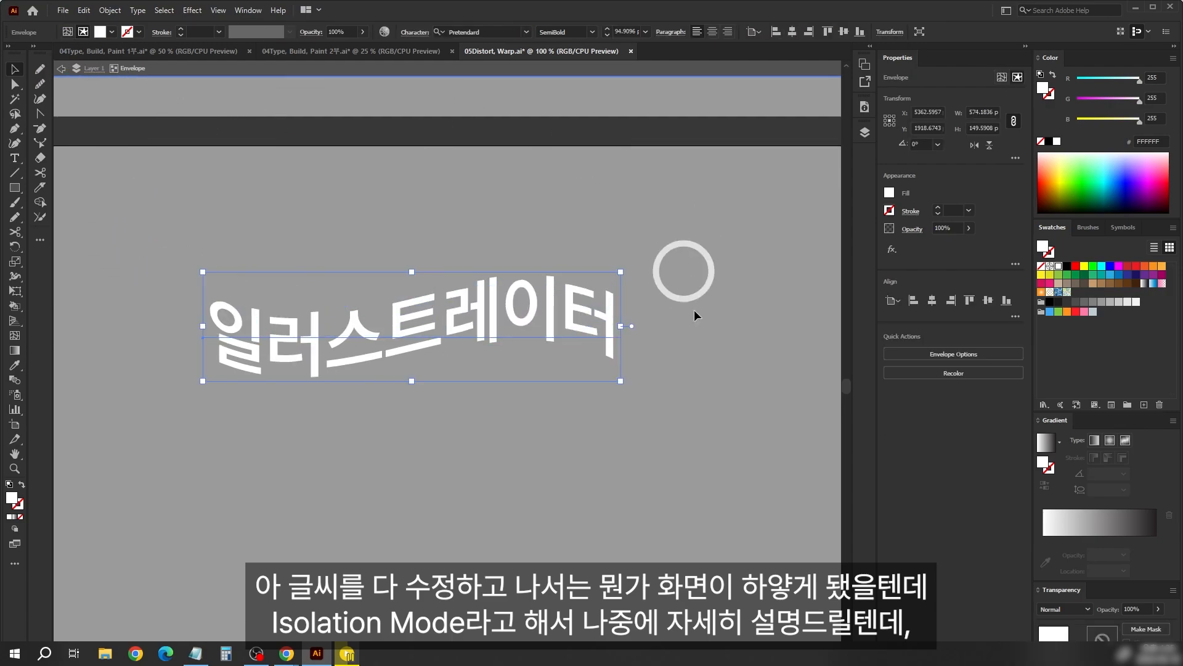
click(468, 125)
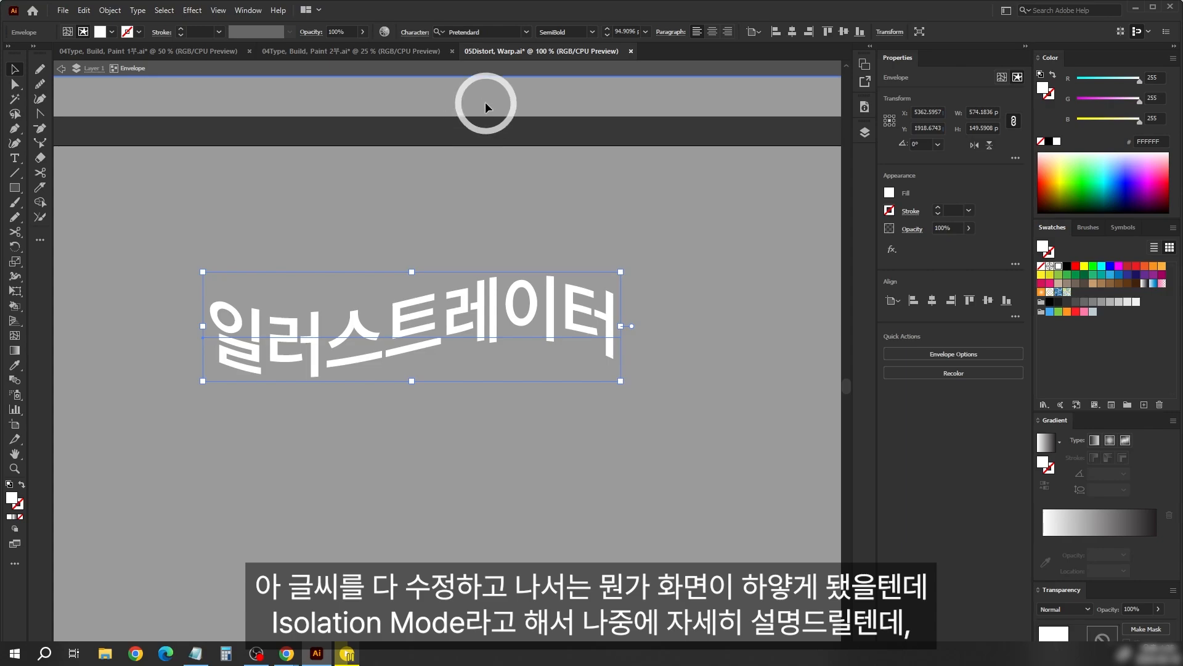
click(512, 329)
click(691, 309)
click(456, 310)
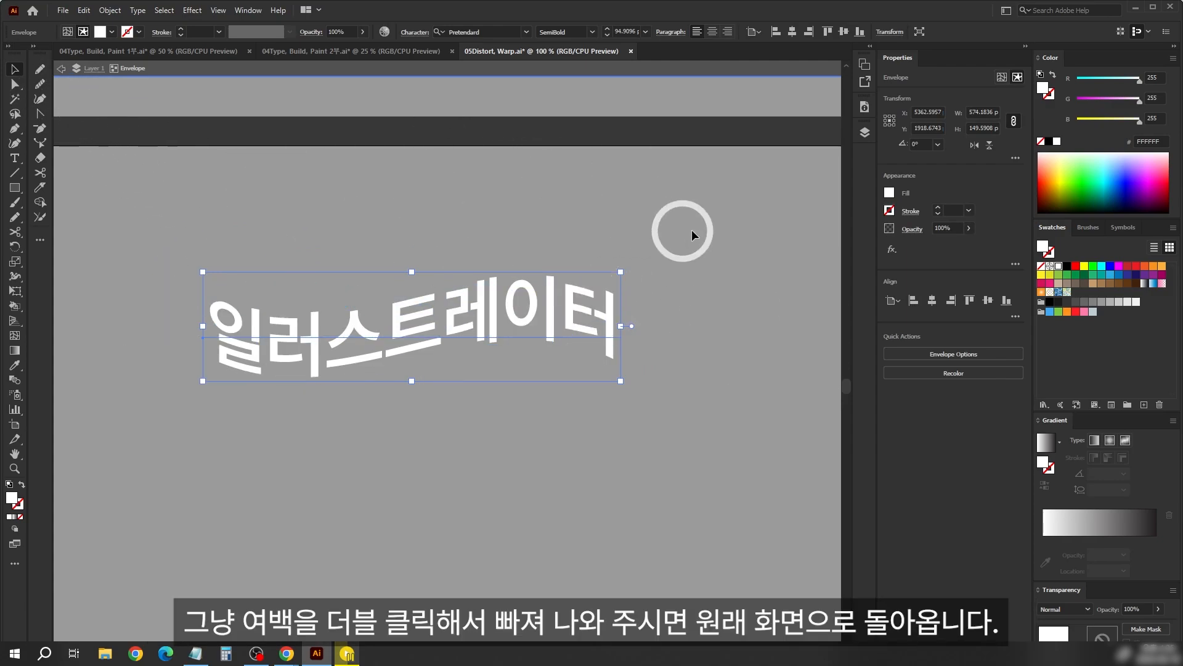
double_click(714, 282)
Reopen the text inside the envelope, select the characters "스트레" and deselect them.
click(586, 302)
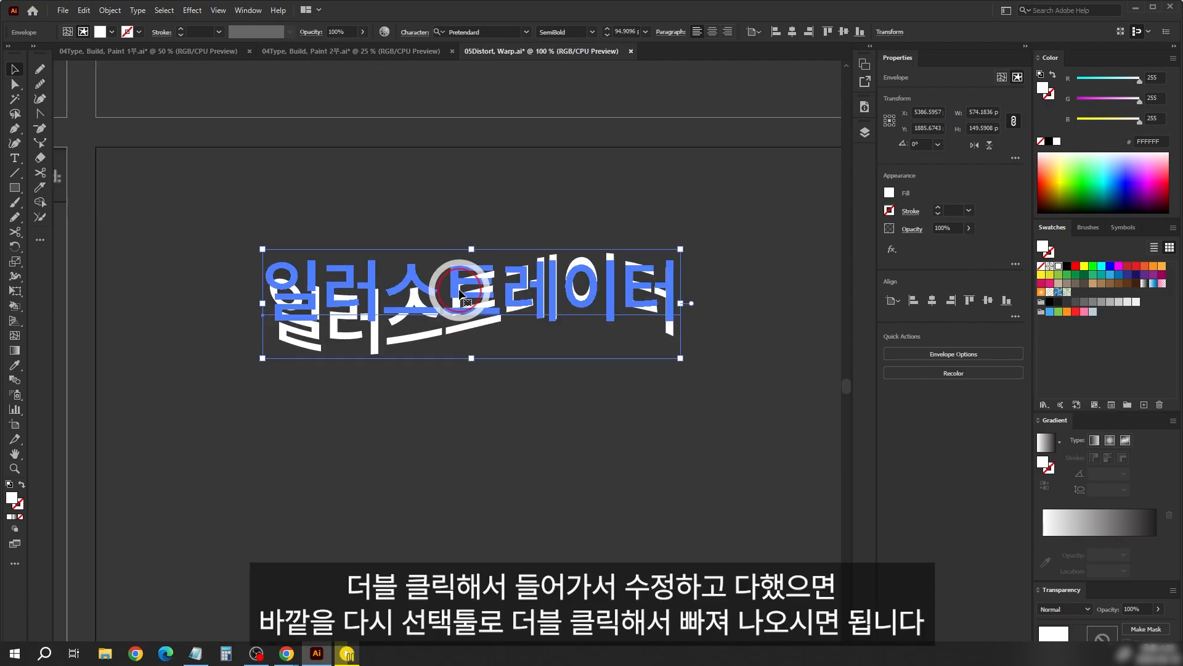
double_click(461, 295)
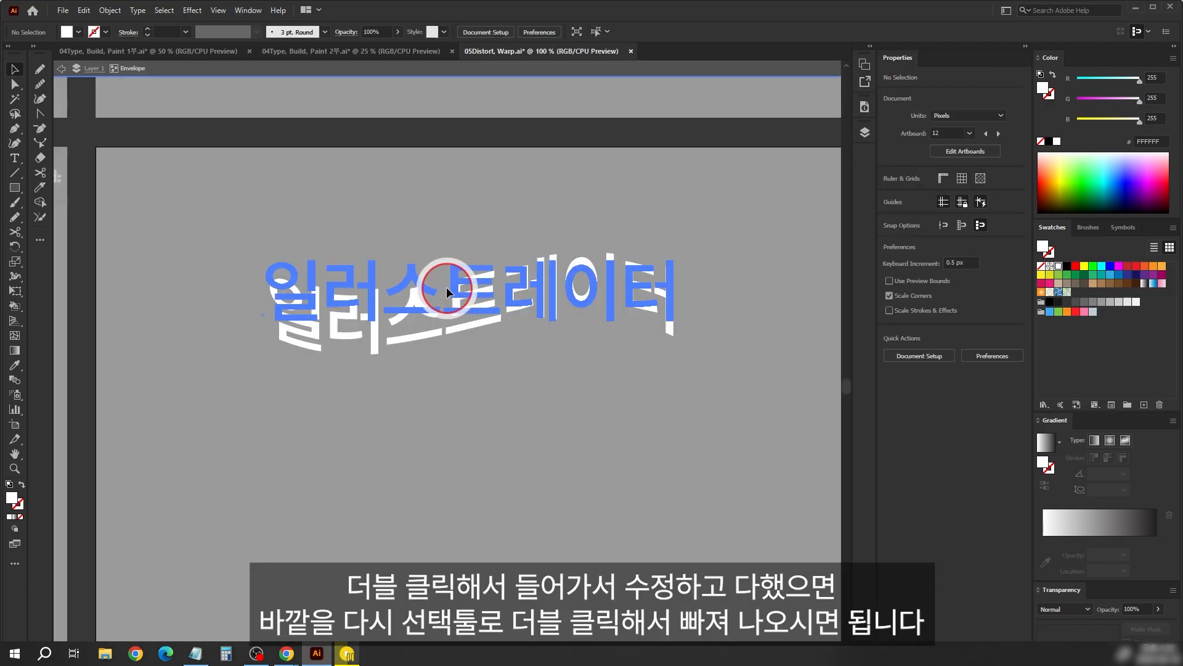
double_click(383, 286)
drag(383, 286, 526, 296)
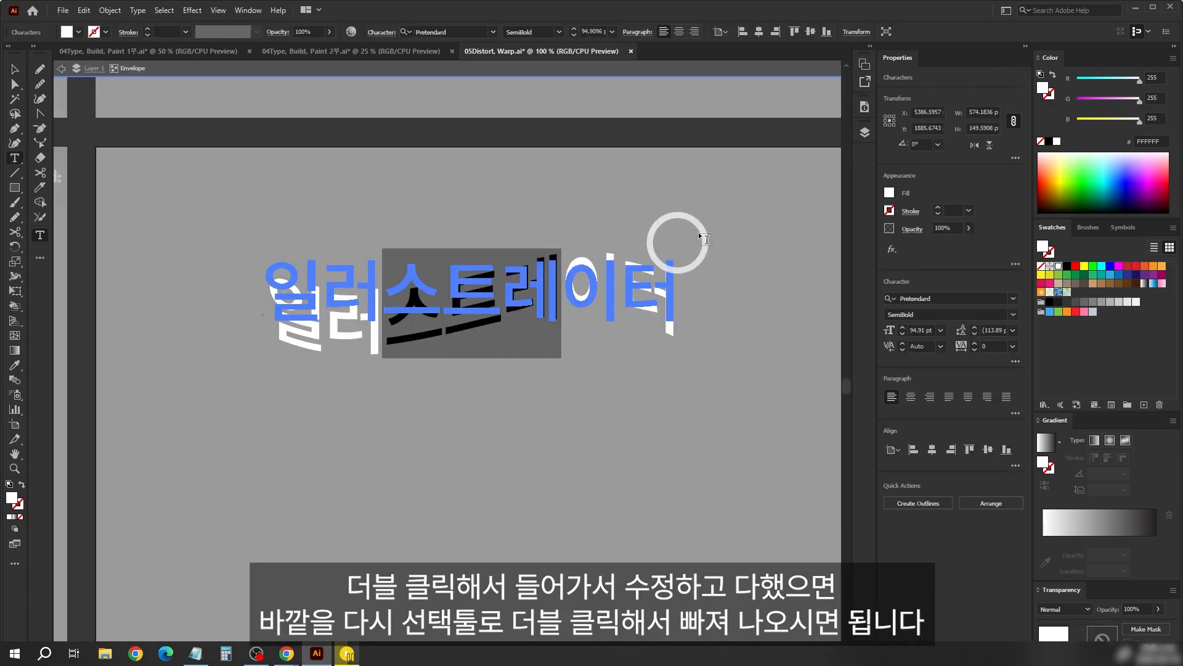
click(765, 238)
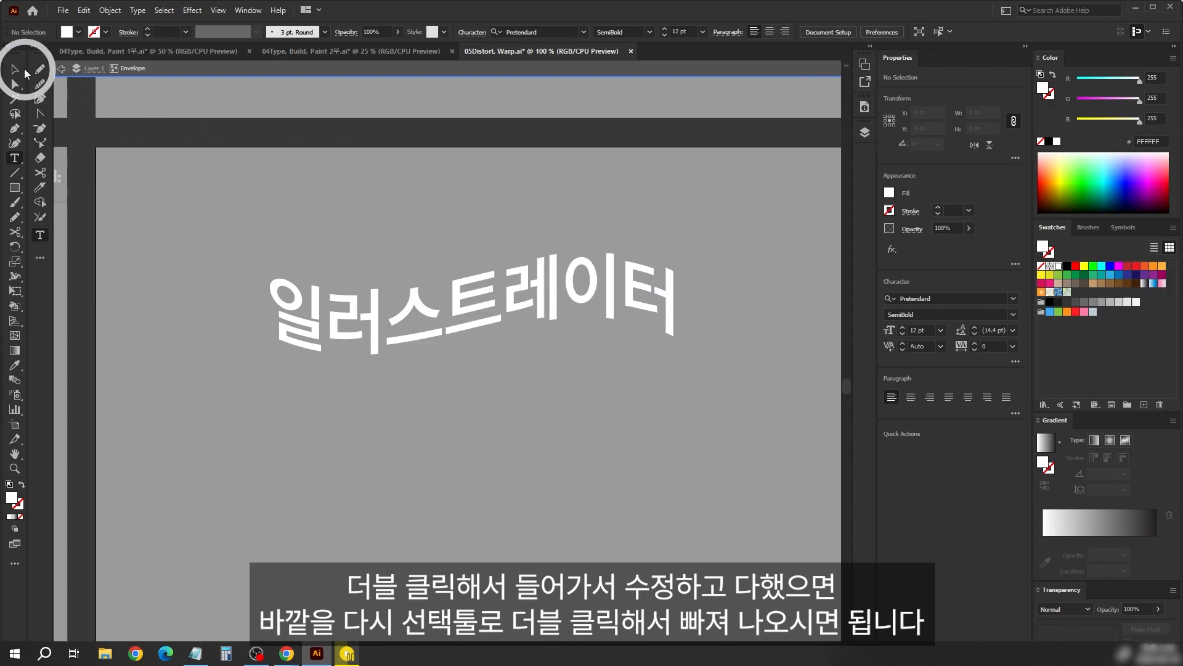
click(686, 216)
key(Escape)
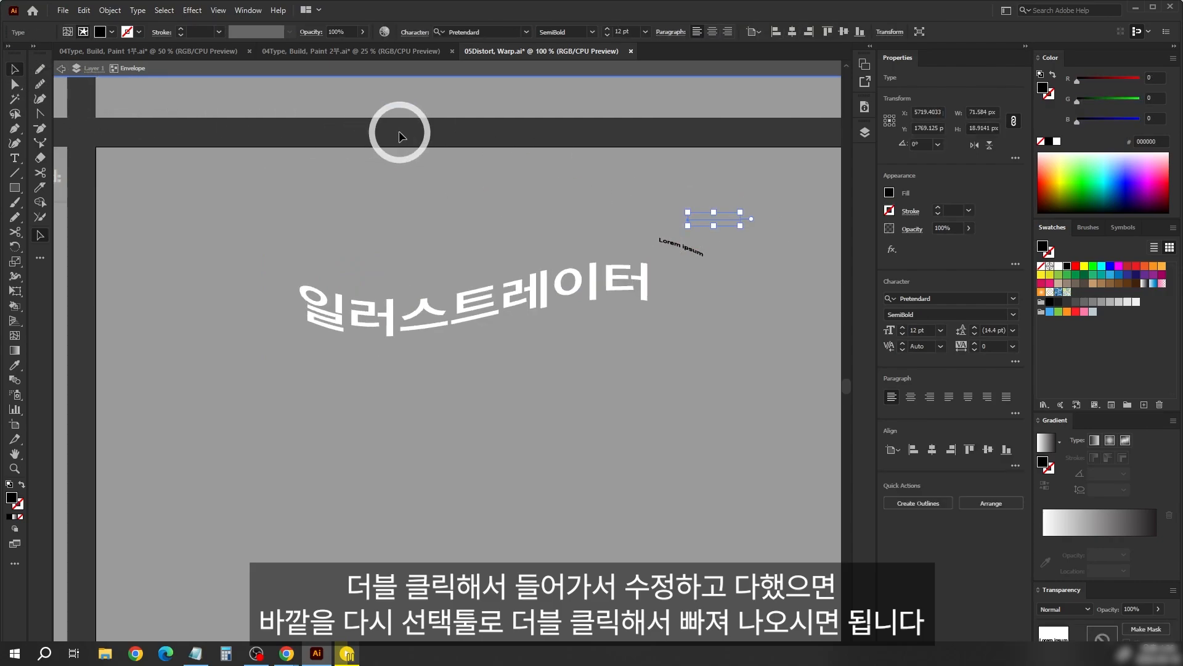
key(ctrl+z)
key(ctrl+z)
Exit isolation mode and expand the warped text into paths with Object and Fill enabled.
click(18, 69)
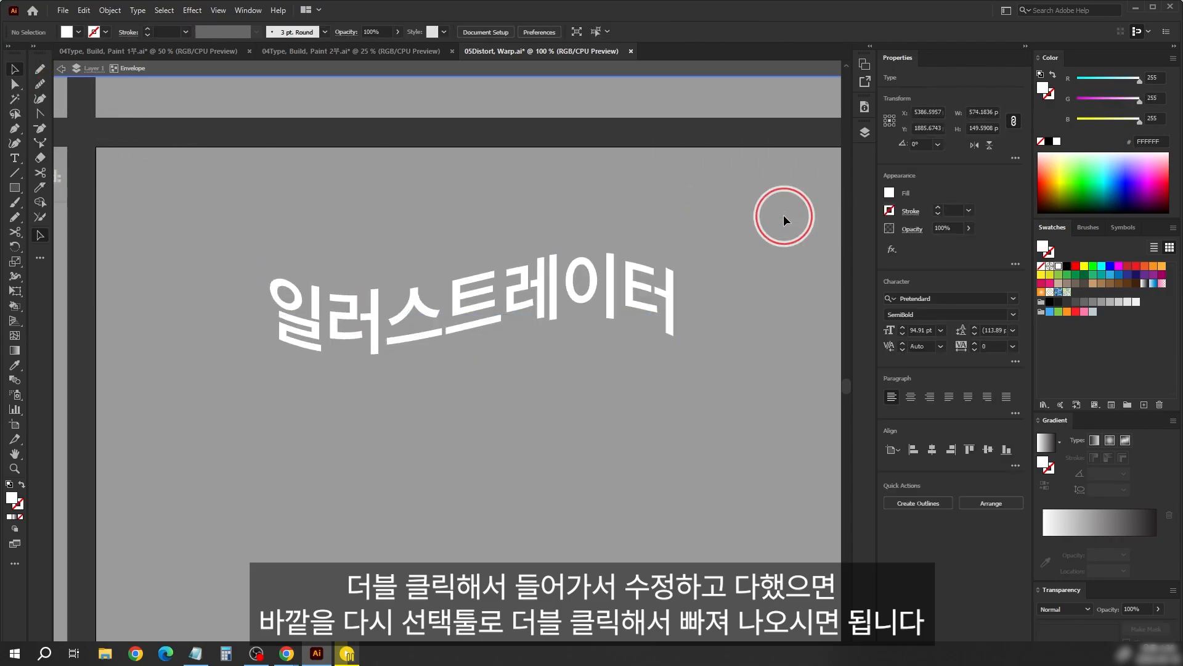
double_click(783, 215)
click(109, 11)
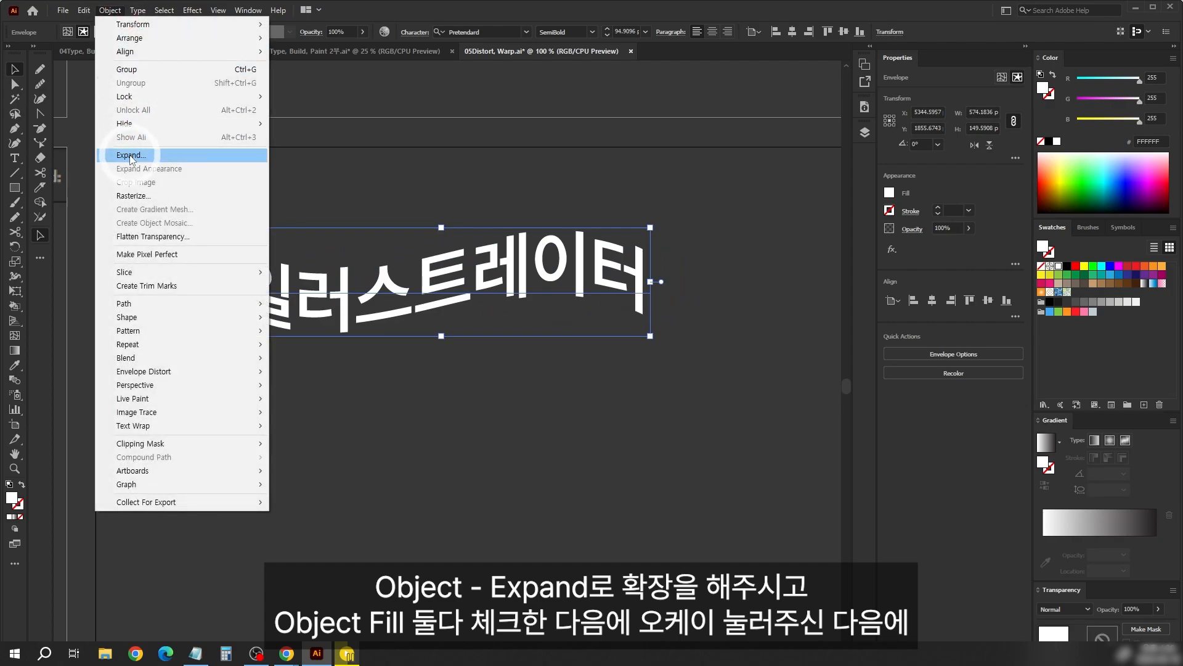
click(130, 155)
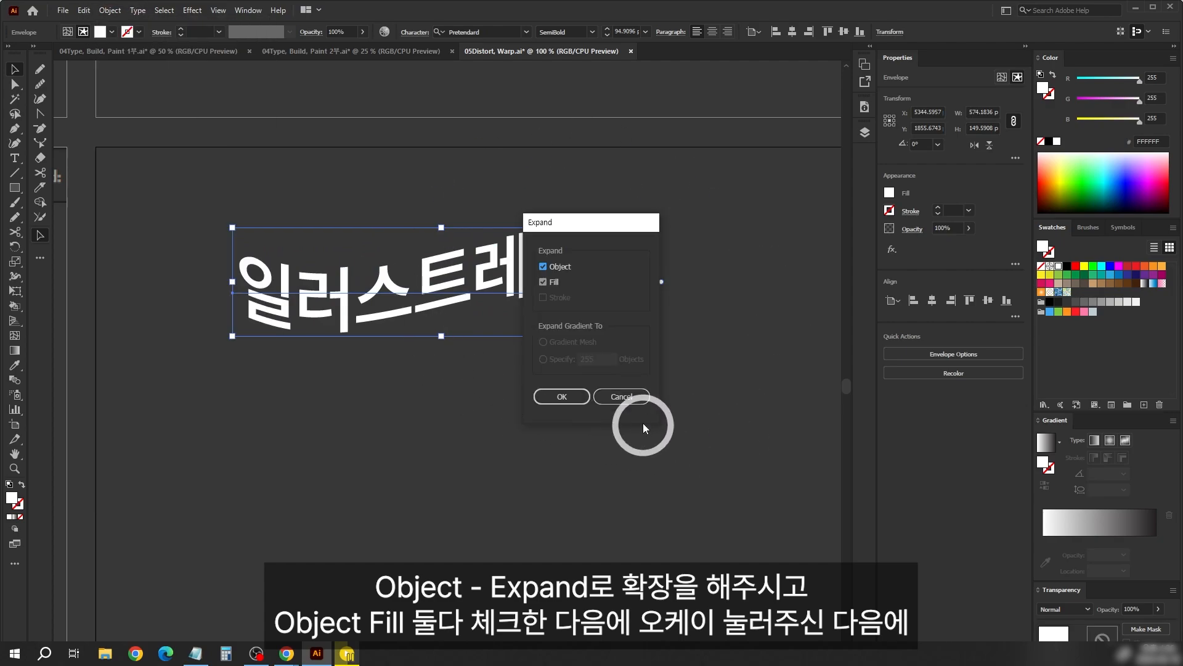
click(561, 397)
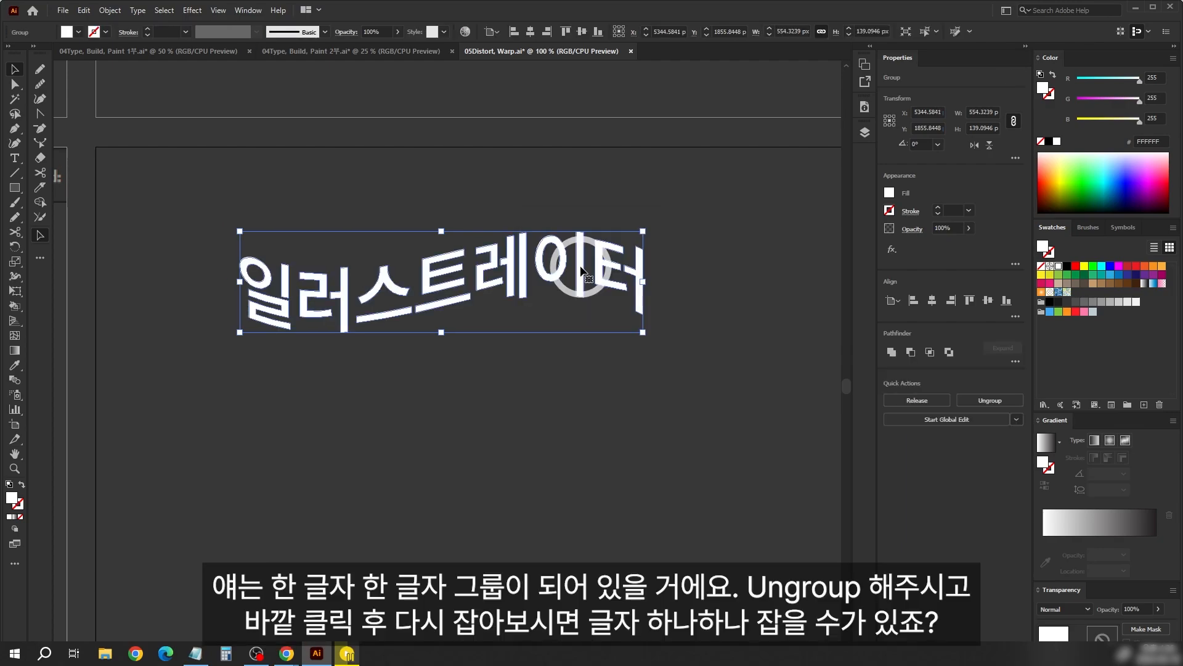
Ungroup the expanded text into separate letters and select the letters "이" and "레" one at a time.
click(991, 400)
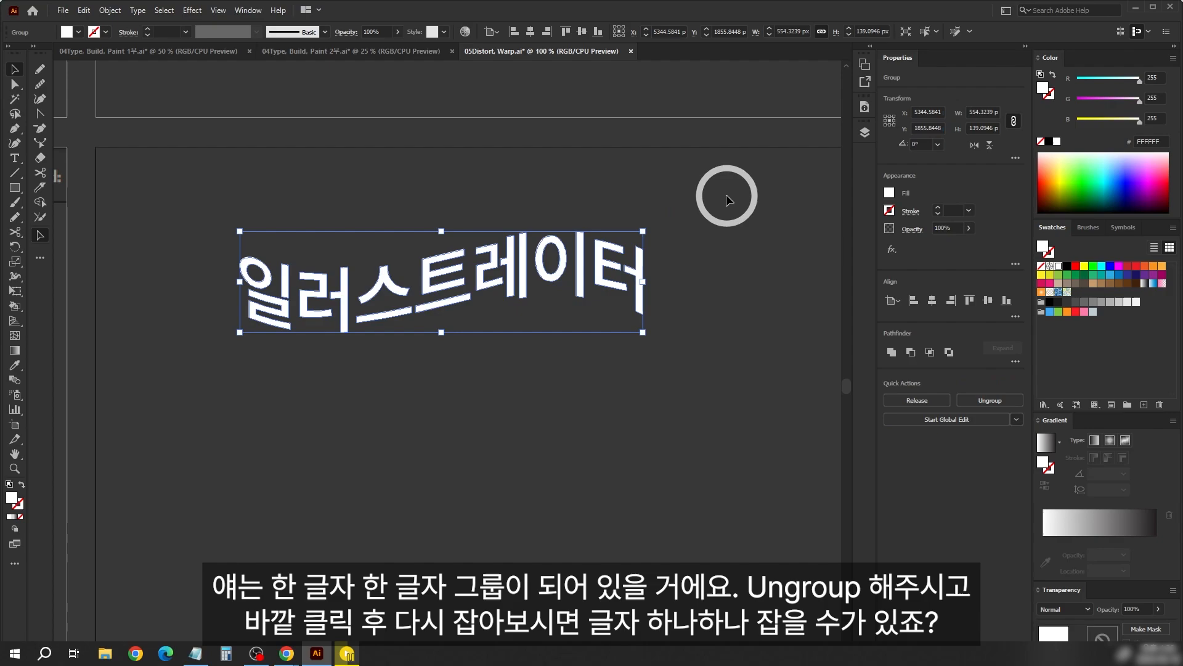
click(652, 246)
click(639, 276)
key(ctrl+shift+g)
click(580, 265)
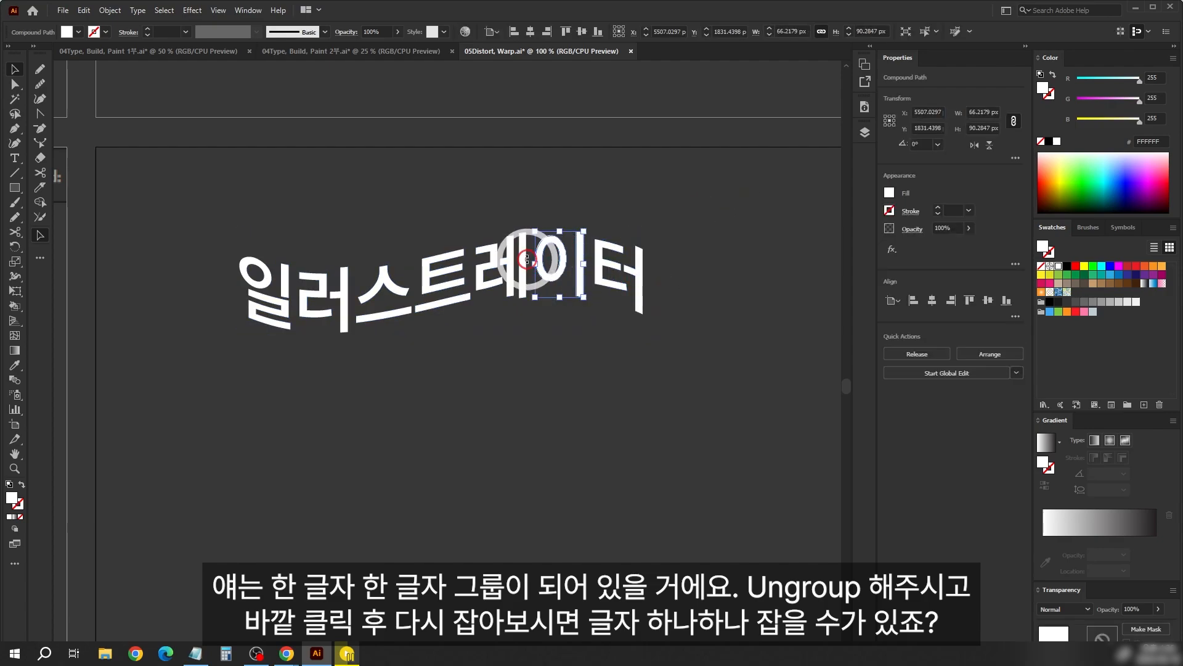
click(521, 260)
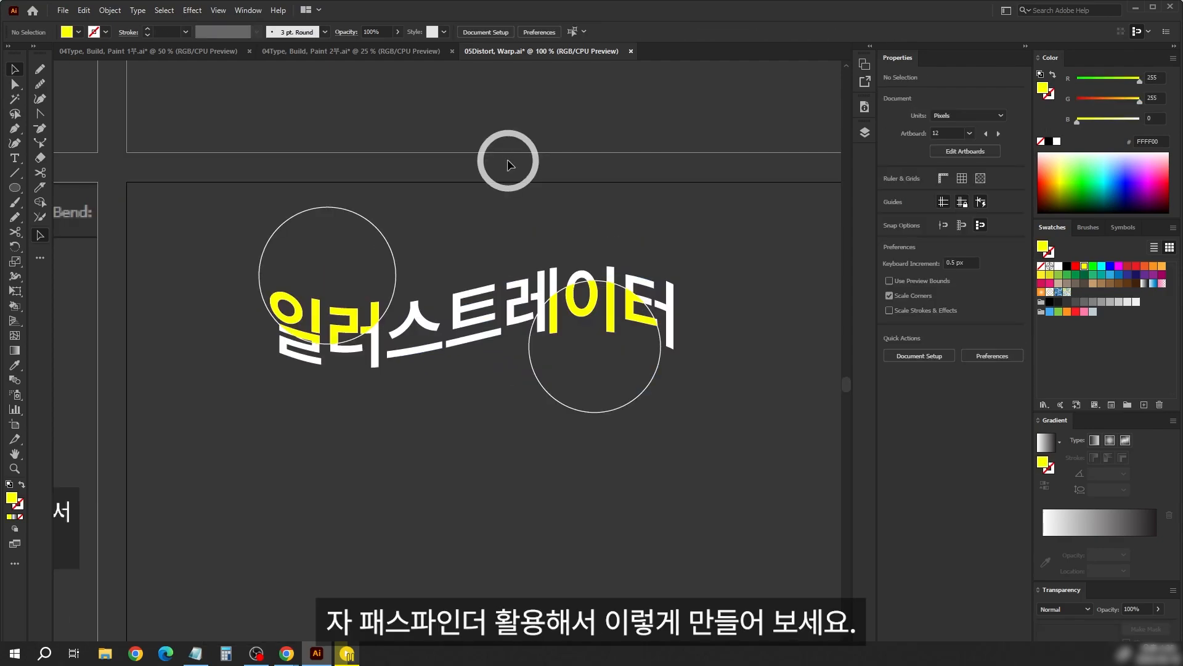
Move the leftover circle outline and its small fragments off the "이터" letters into the empty area below the text.
scroll(508, 159, up, 1)
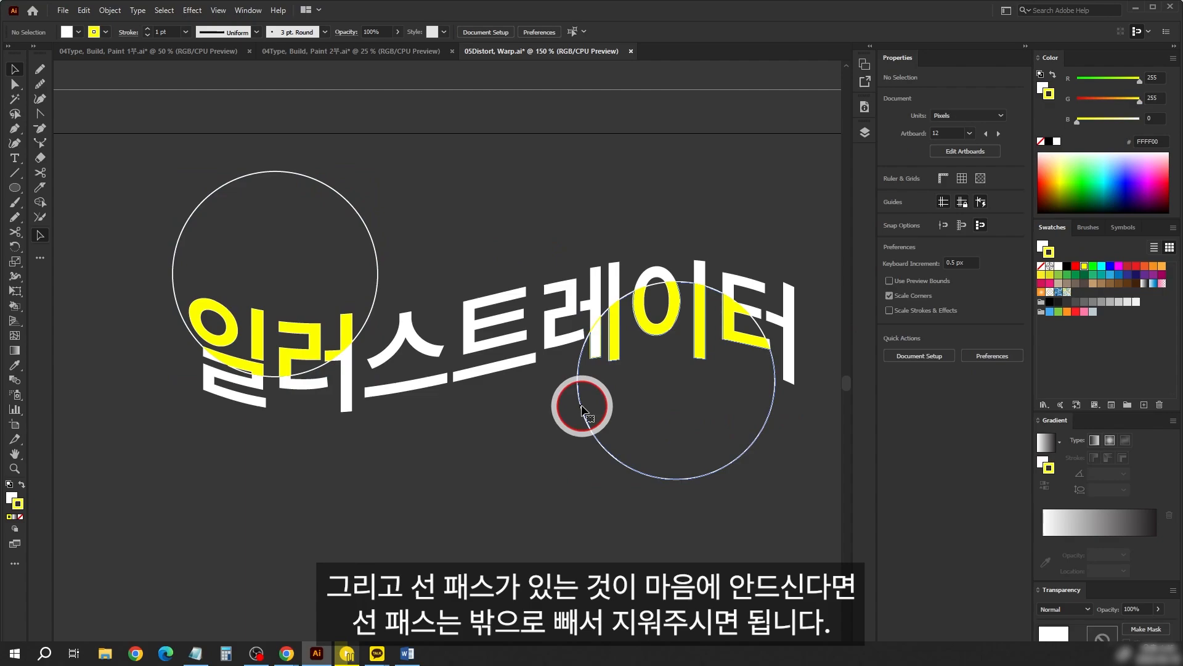
double_click(699, 477)
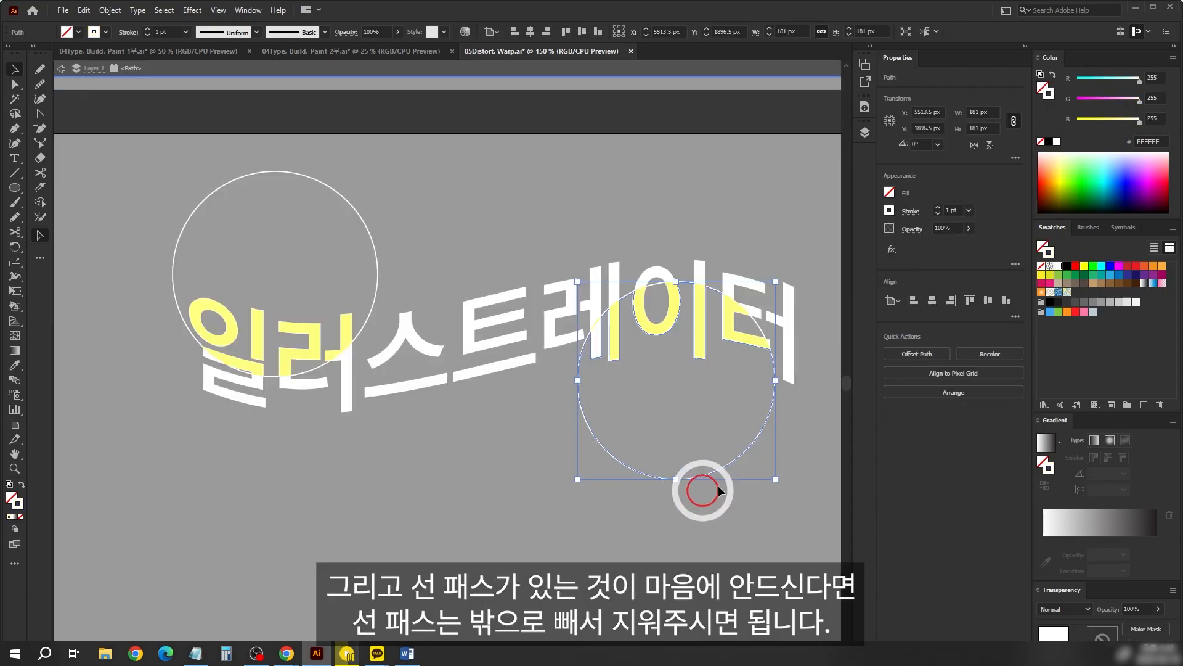
double_click(723, 487)
drag(609, 450, 496, 545)
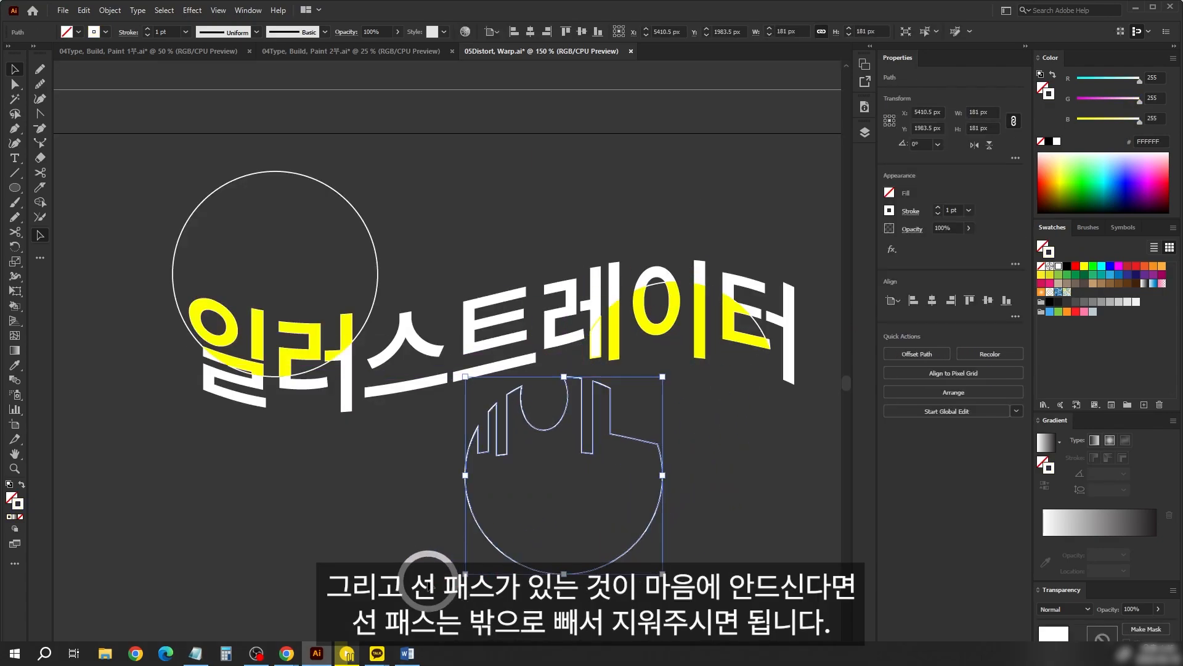
drag(658, 285, 640, 498)
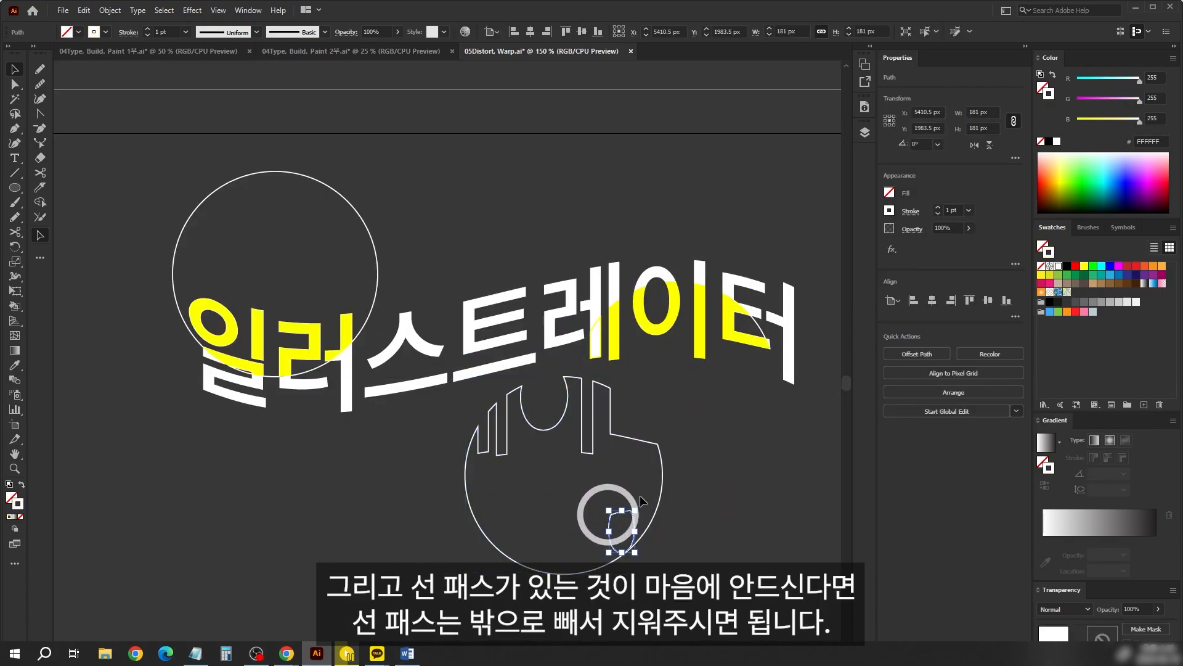
drag(759, 325, 745, 487)
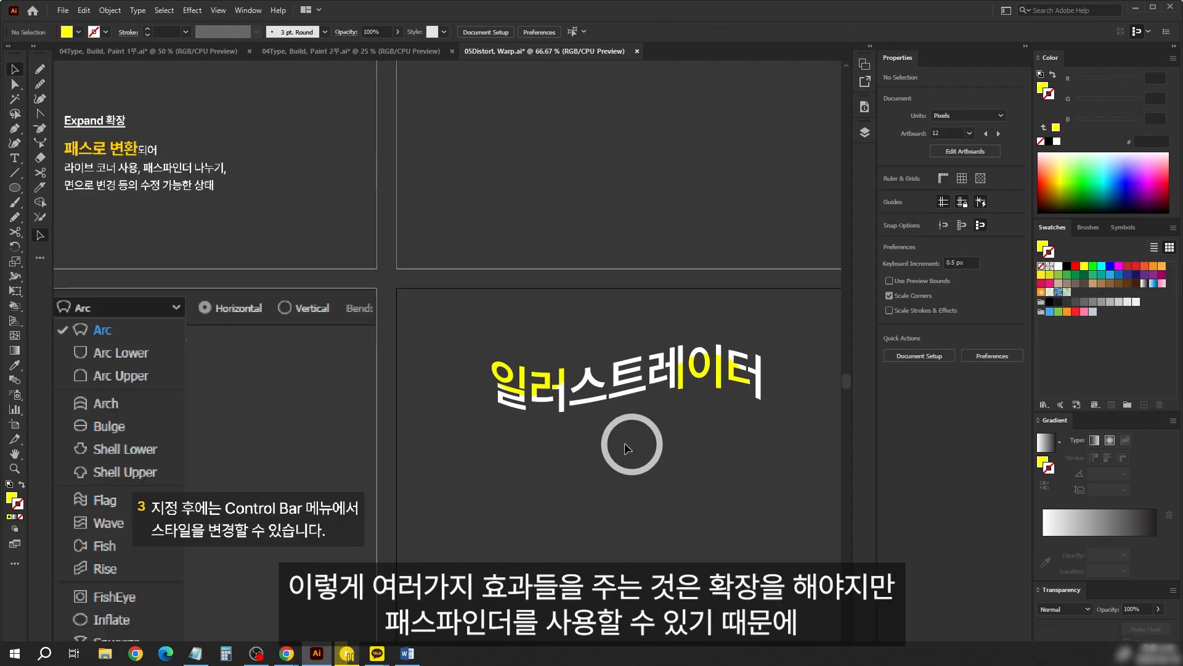
Go to the "휘어짐 도구 옵션" page showing the Warp, Twirl, Pucker and Bloat tool examples.
drag(572, 417, 602, 379)
scroll(591, 340, up, 3)
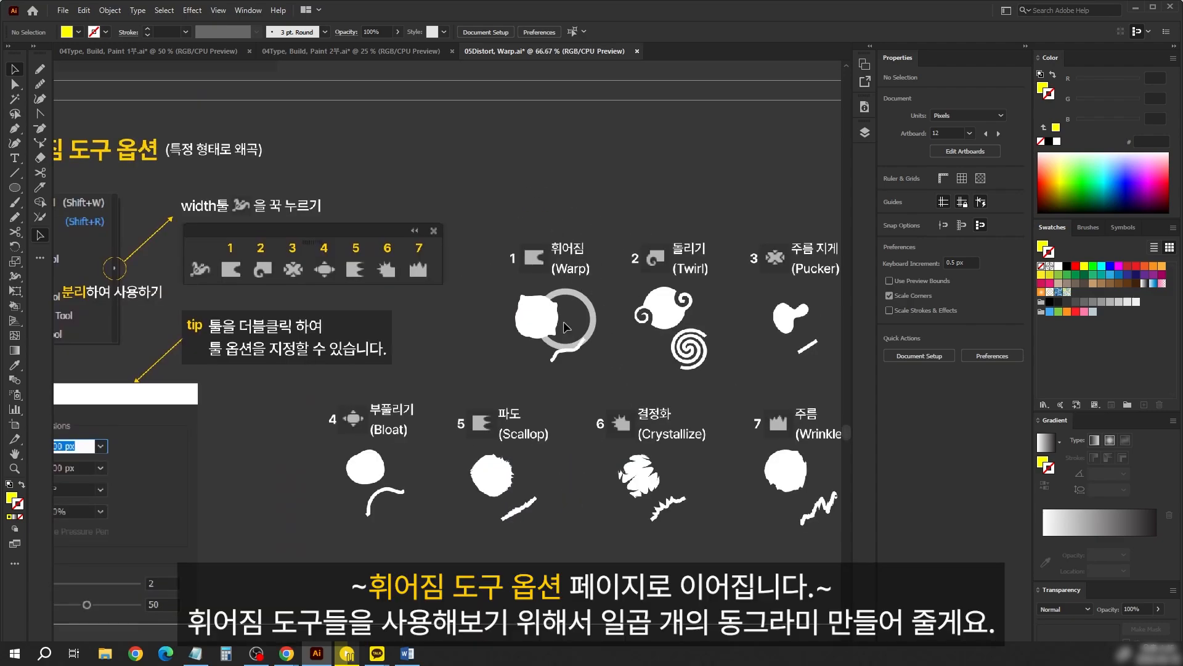
Create six white circles, each 129 px in diameter, in two rows of three on the empty artboard beside the examples.
key(Tab)
key(Tab)
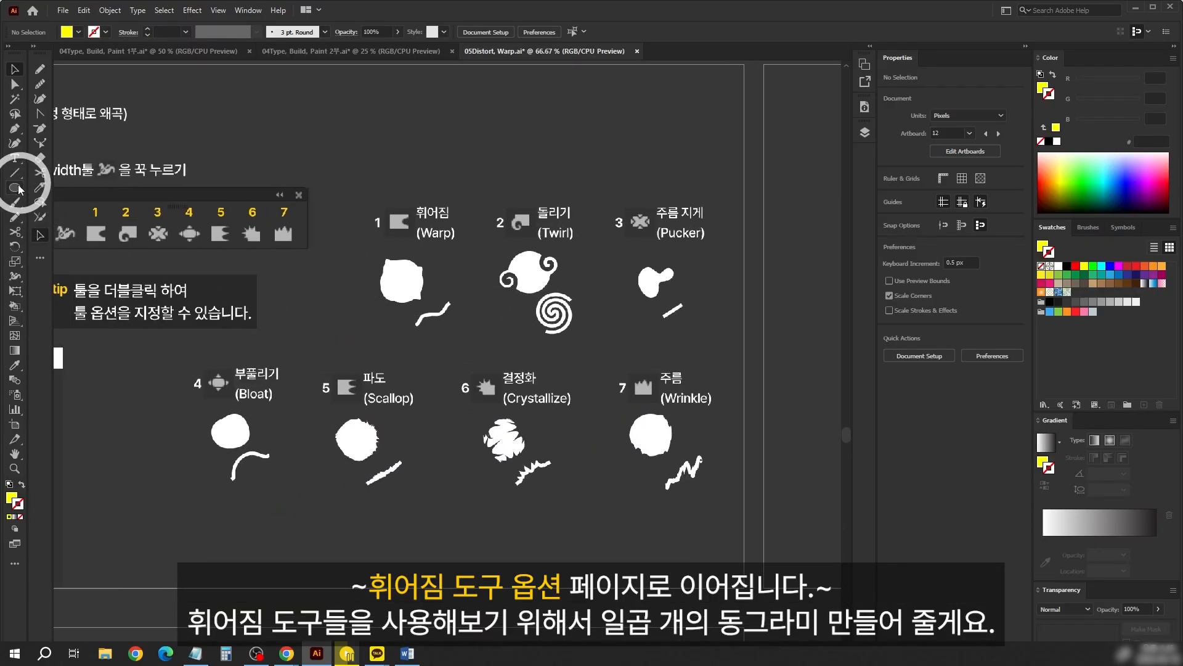
click(16, 186)
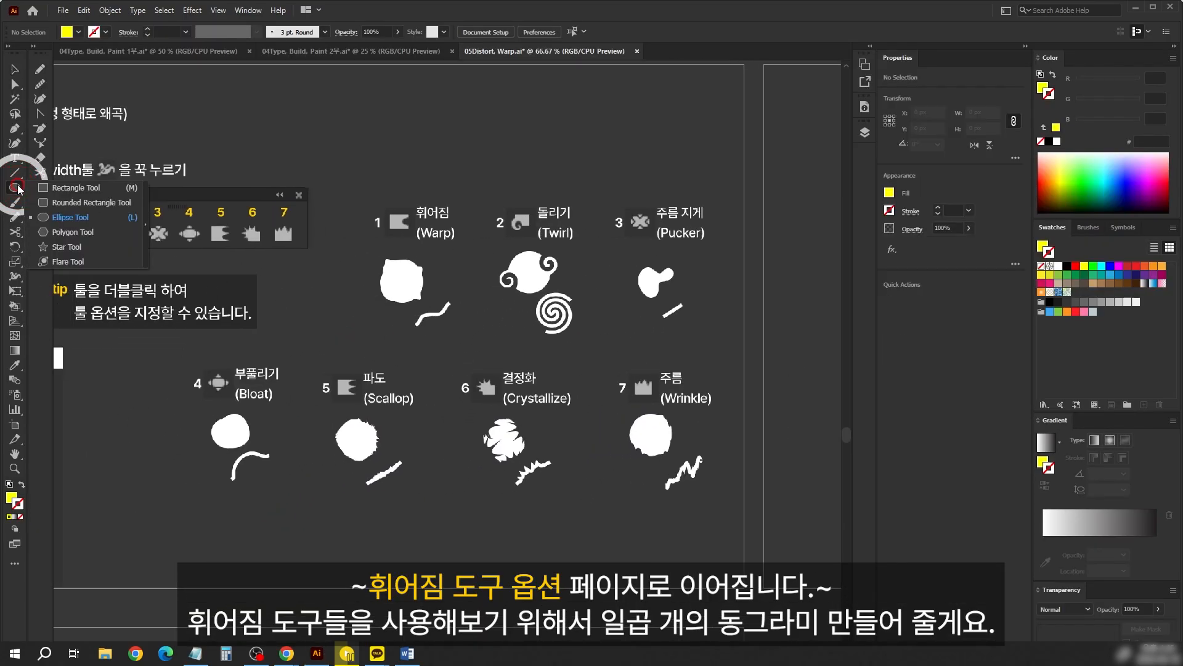
click(85, 218)
drag(106, 236, 203, 248)
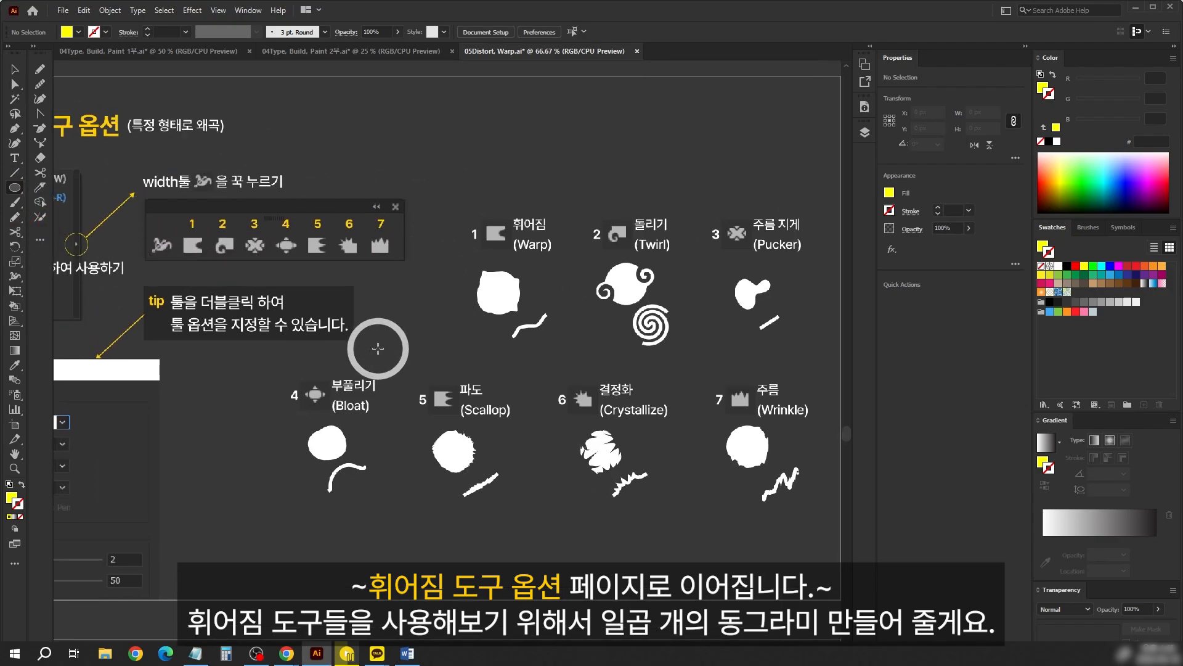
drag(746, 360, 234, 366)
mouse_move(402, 242)
mouse_down()
mouse_move(464, 304)
mouse_move(489, 277)
mouse_move(631, 253)
mouse_move(577, 273)
mouse_up()
click(1058, 266)
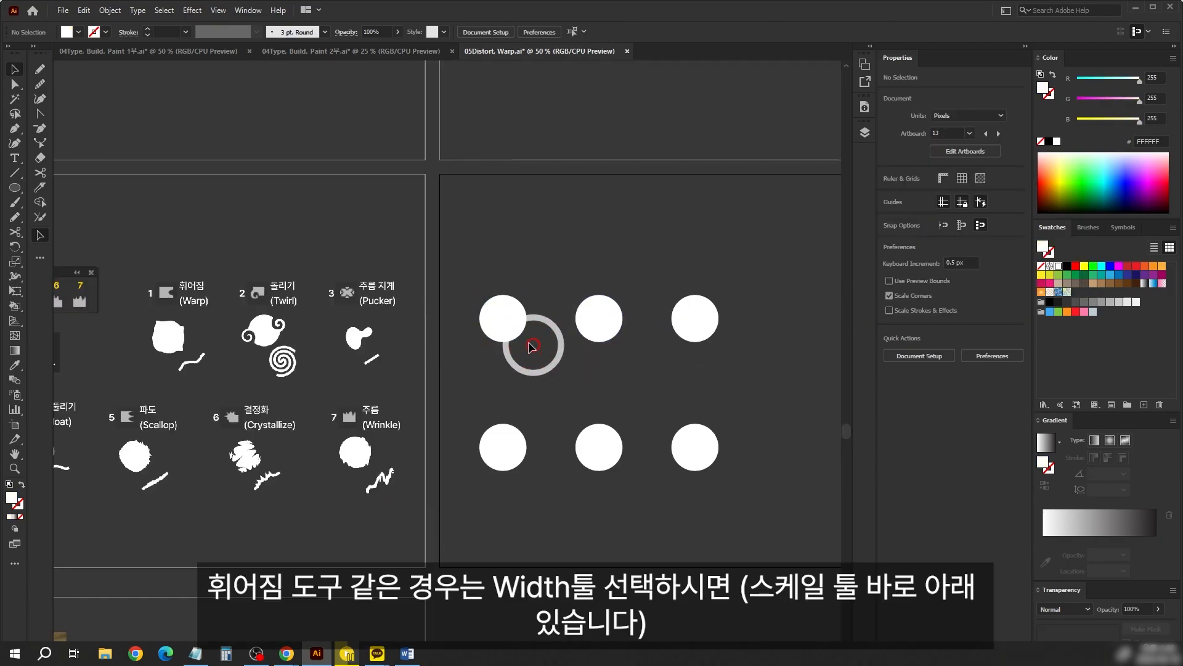
Detach the Width tool group as a floating palette beside the circles and choose the Warp tool.
click(15, 335)
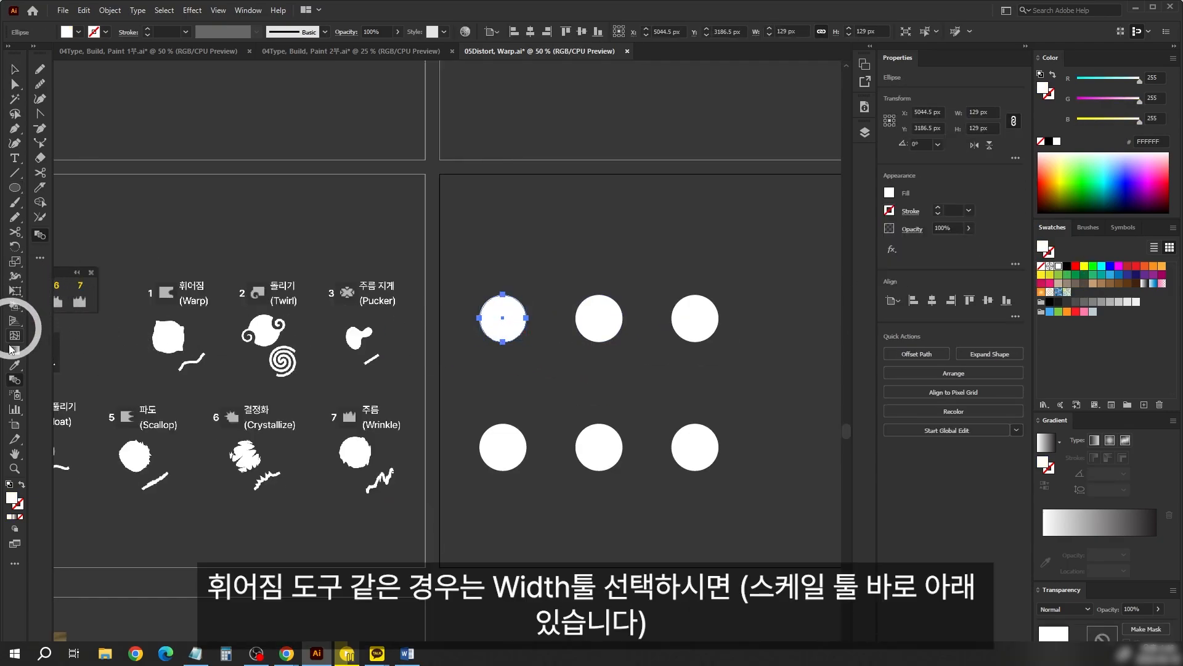
click(14, 276)
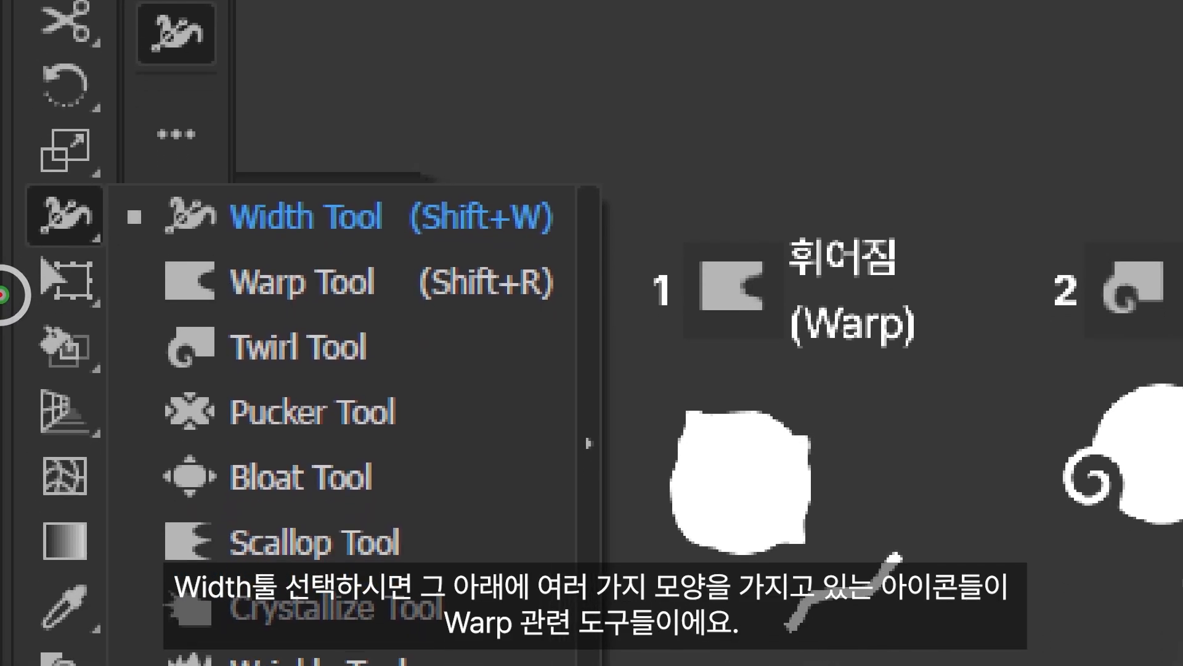
mouse_move(83, 114)
mouse_down()
mouse_move(266, 275)
mouse_move(550, 565)
mouse_up()
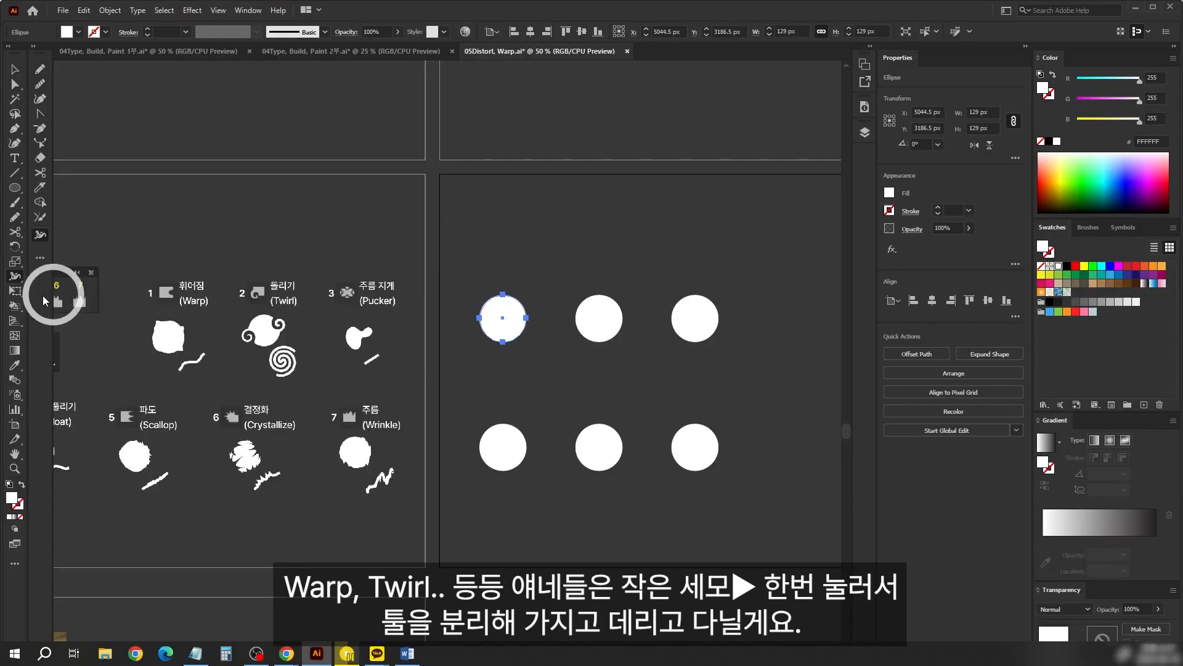
click(71, 74)
click(131, 319)
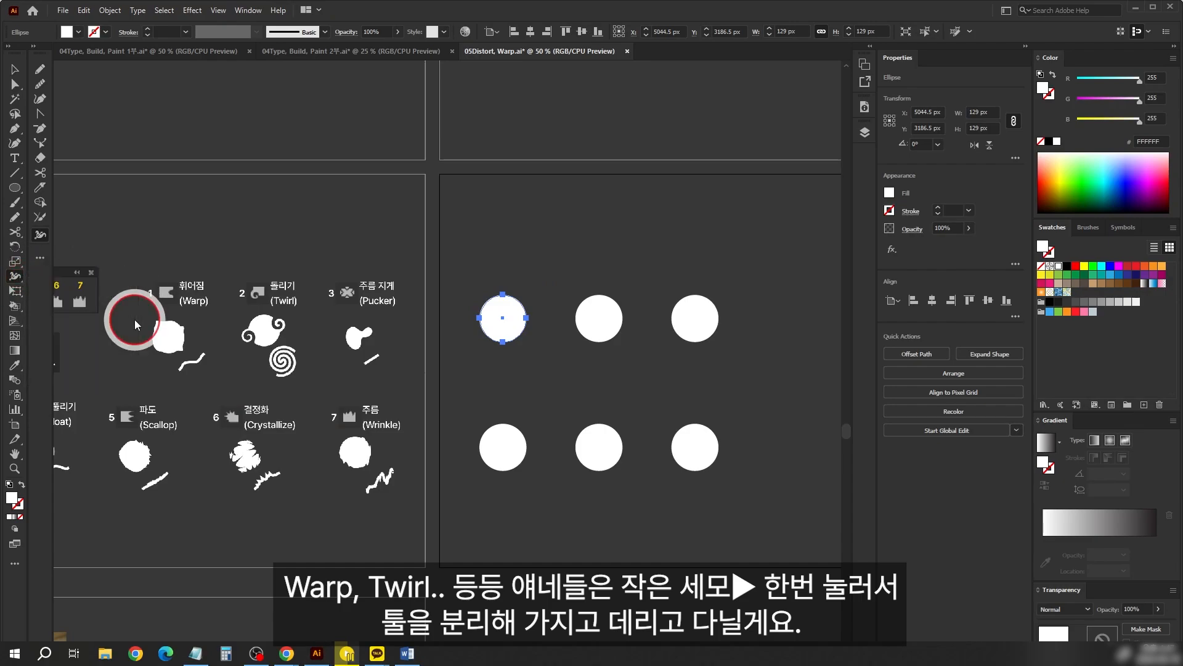
drag(112, 297, 335, 253)
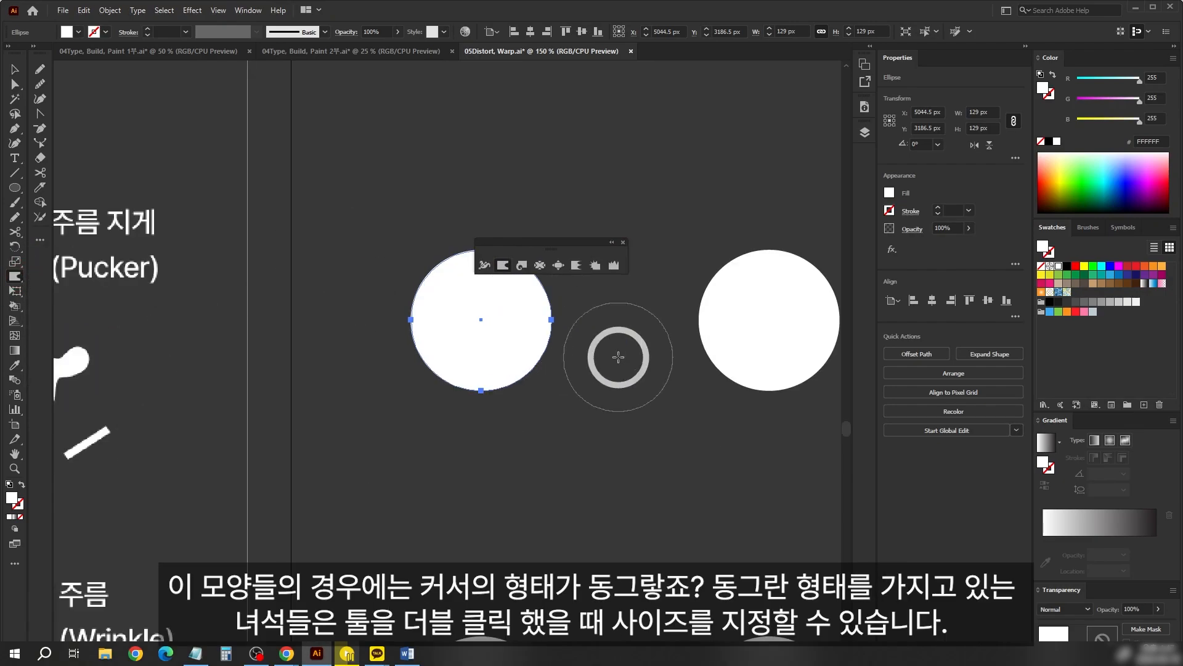
Set the Warp tool's brush width and height to 40 px in its options.
drag(614, 367, 609, 505)
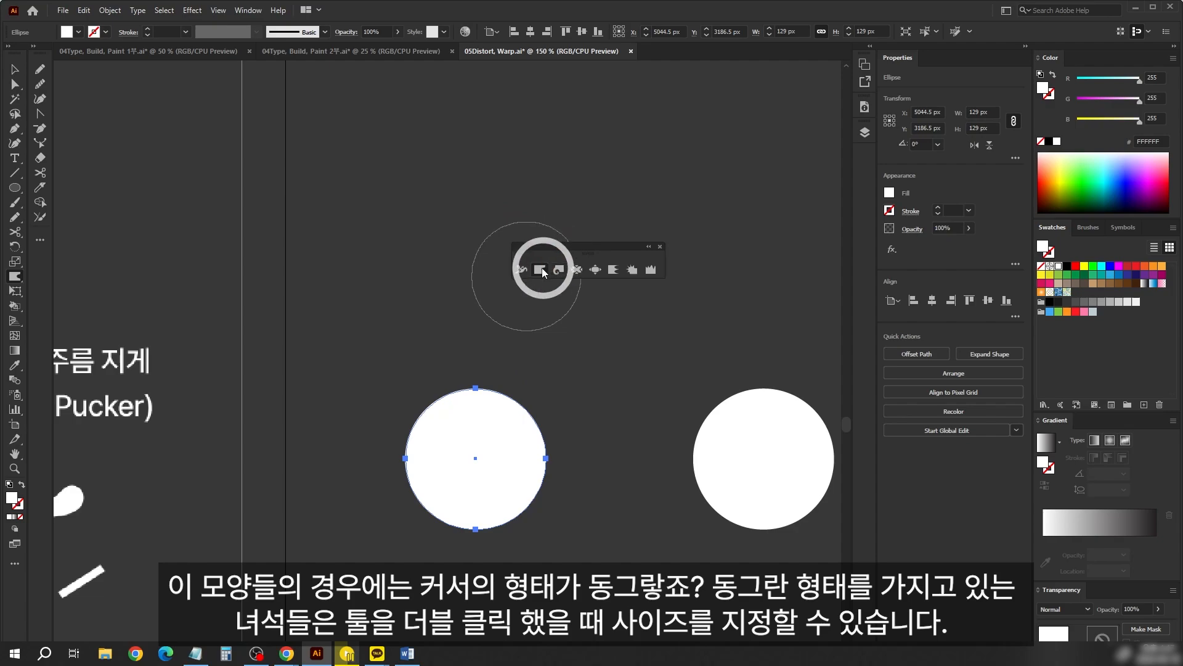
double_click(542, 268)
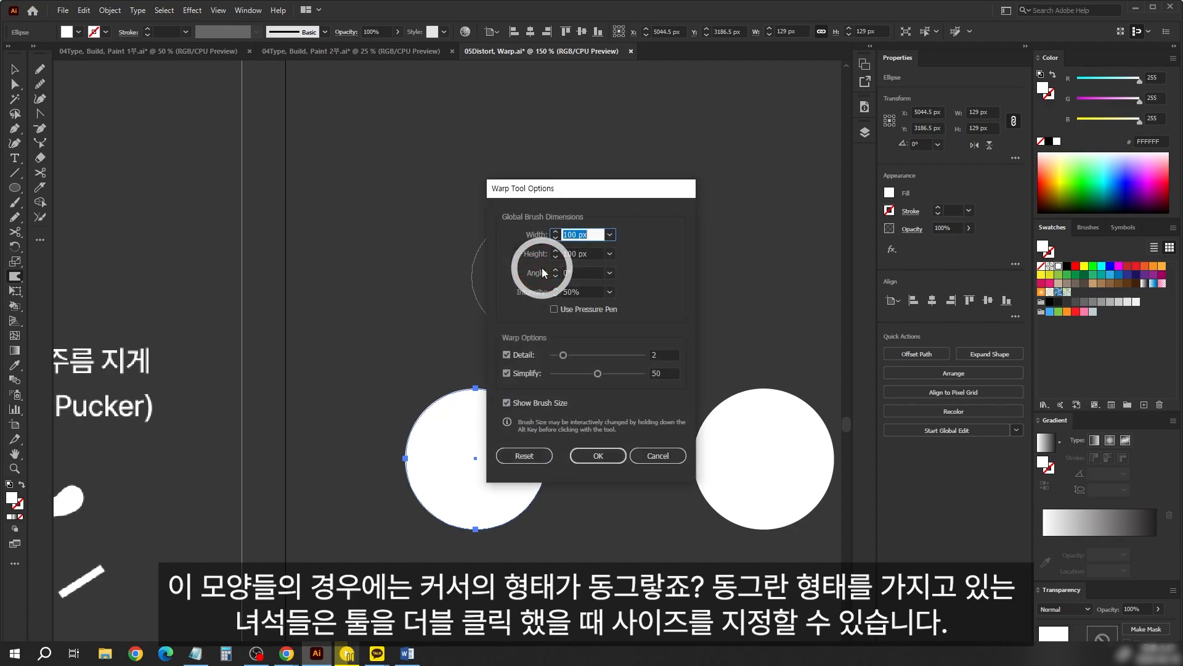
drag(653, 188, 738, 239)
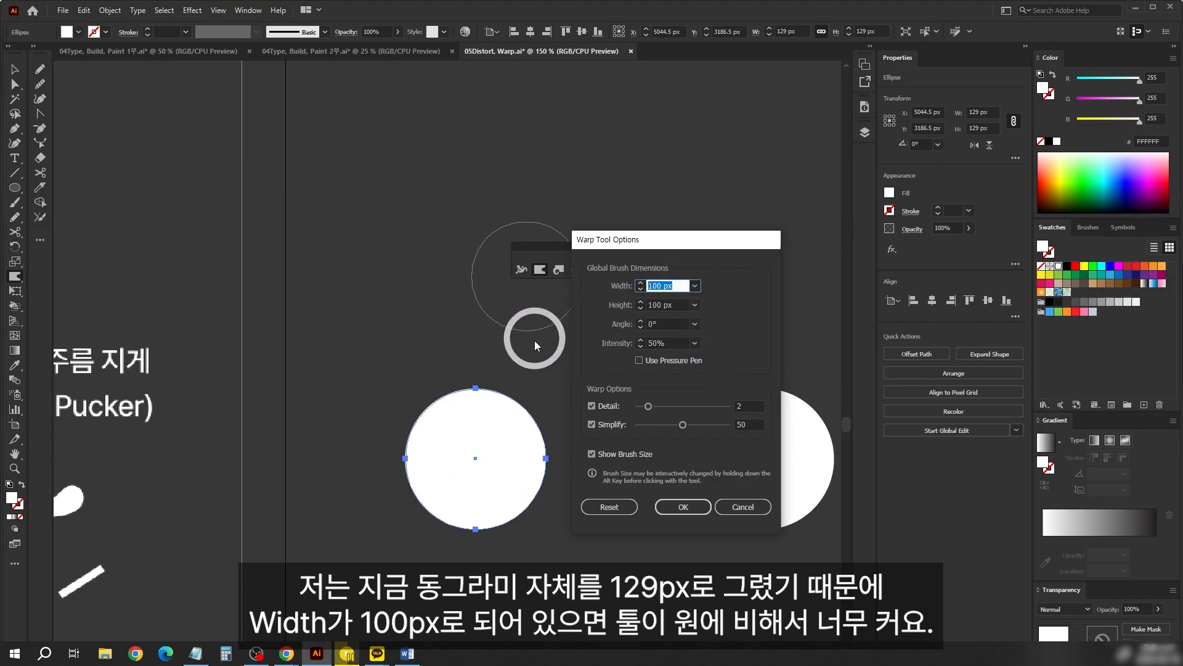
drag(664, 241, 679, 267)
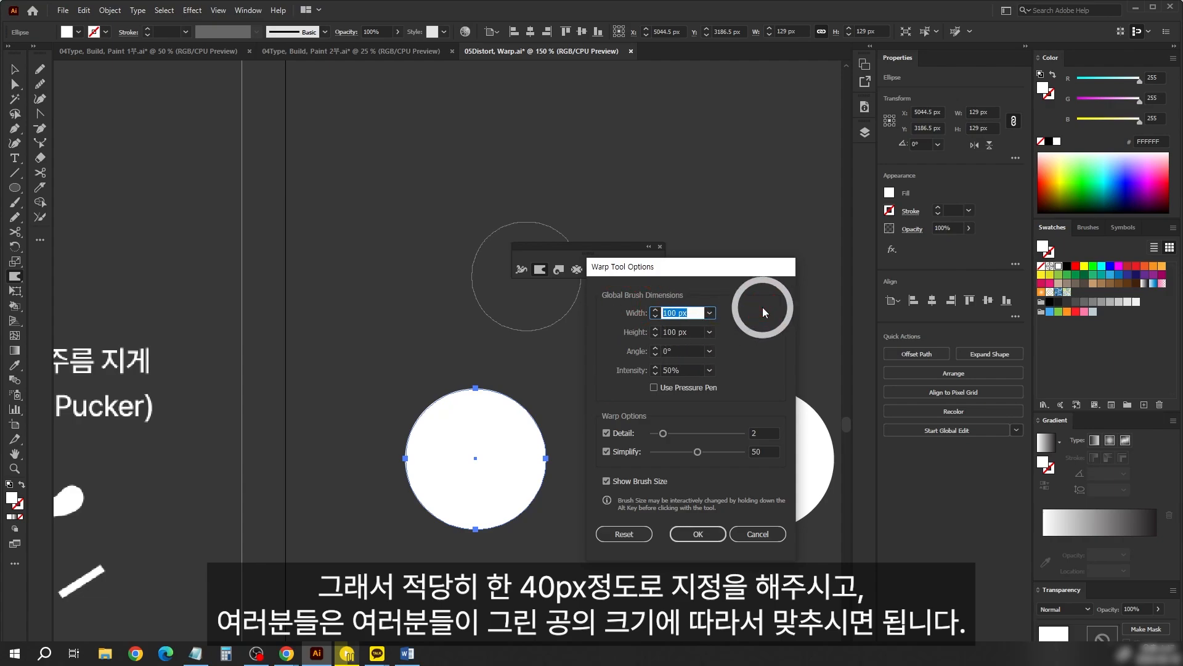
text(40)
key(Tab)
text(40)
key(Tab)
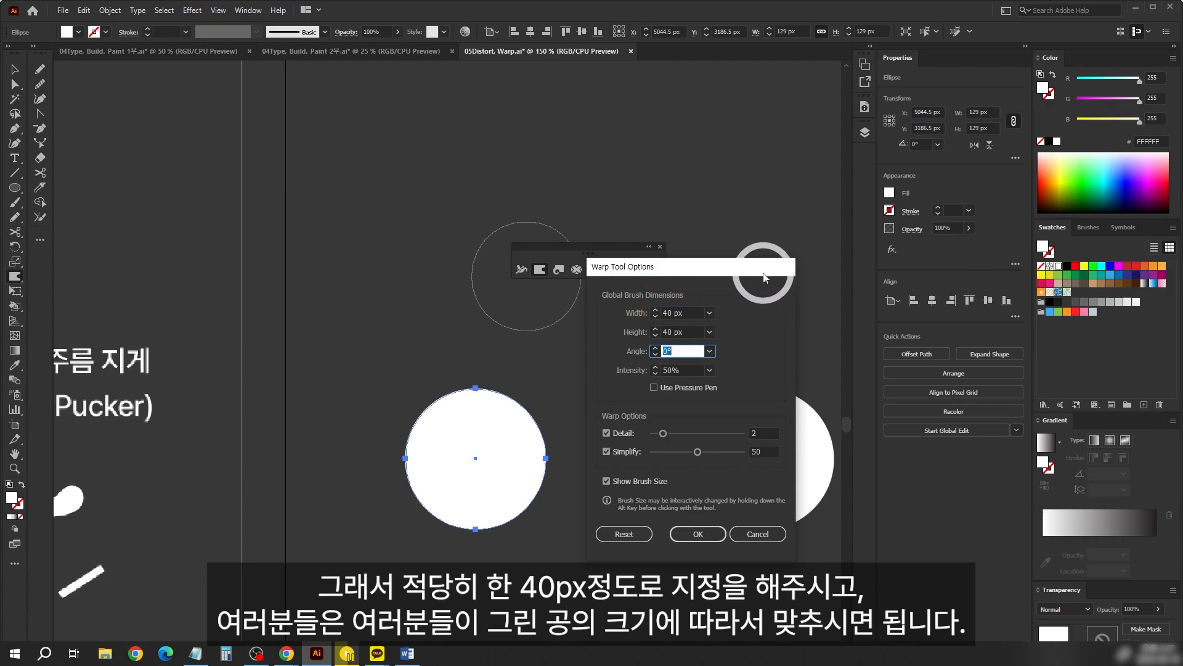
drag(764, 275, 720, 251)
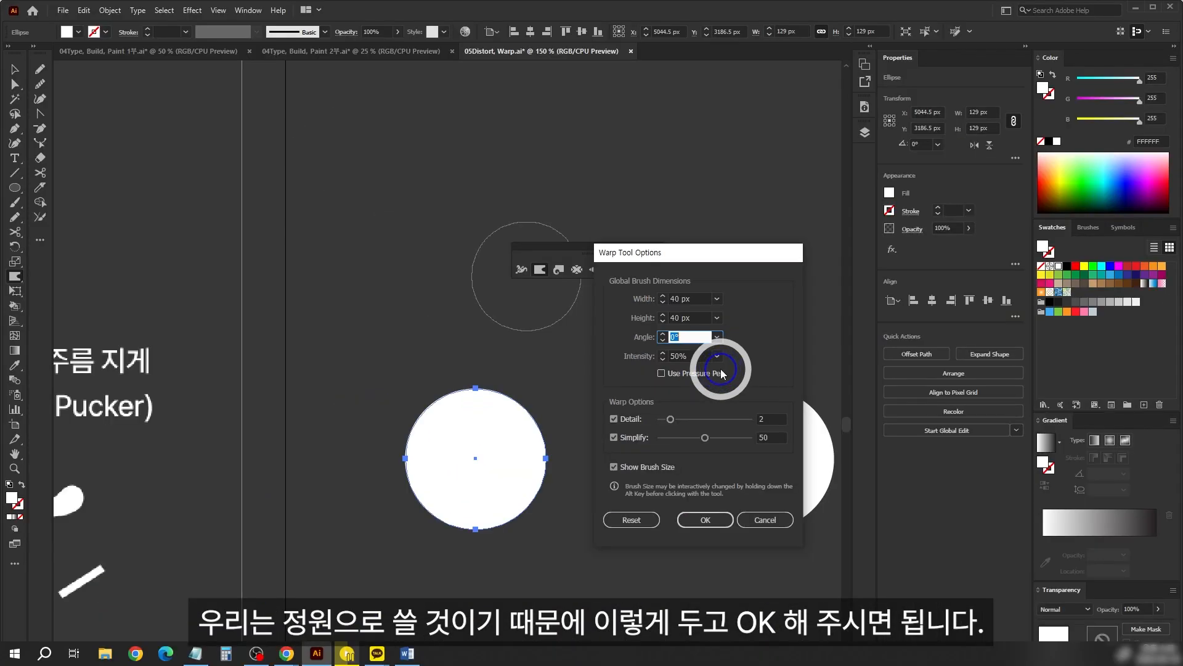
click(706, 519)
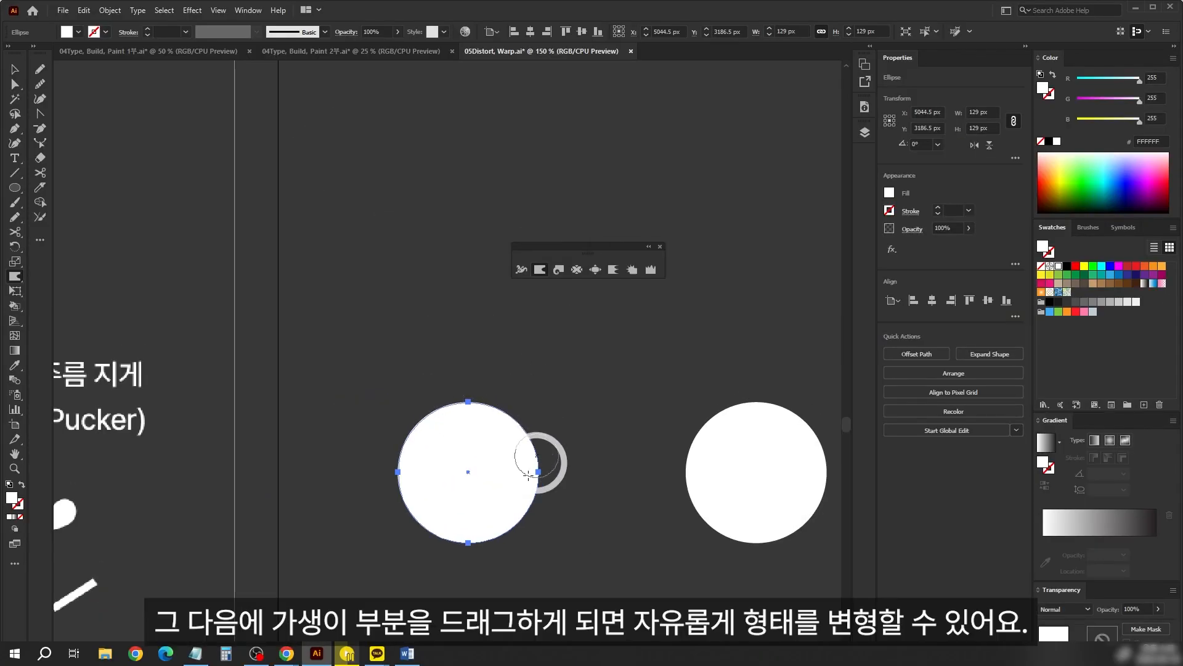
Warp the first circle's outline into an irregular shape with small pushes and pulls around its edge.
mouse_move(529, 473)
mouse_down()
mouse_move(526, 417)
mouse_move(562, 430)
mouse_move(521, 407)
mouse_move(496, 418)
mouse_up()
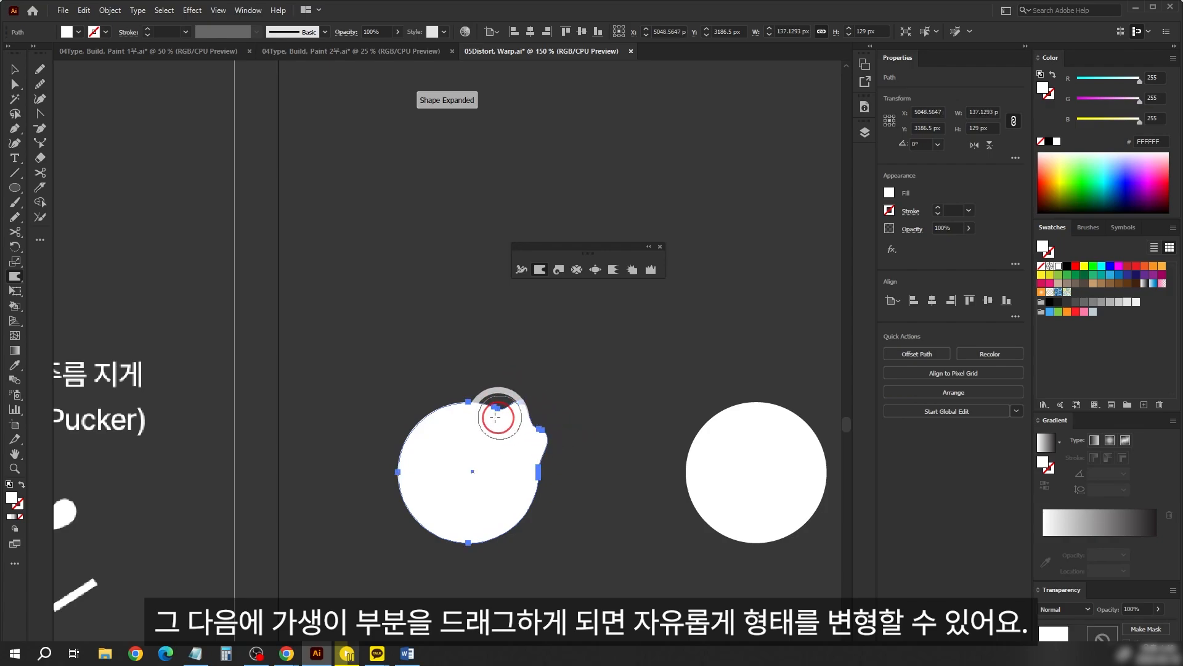
mouse_move(435, 361)
mouse_down()
mouse_move(431, 428)
mouse_move(434, 407)
mouse_up()
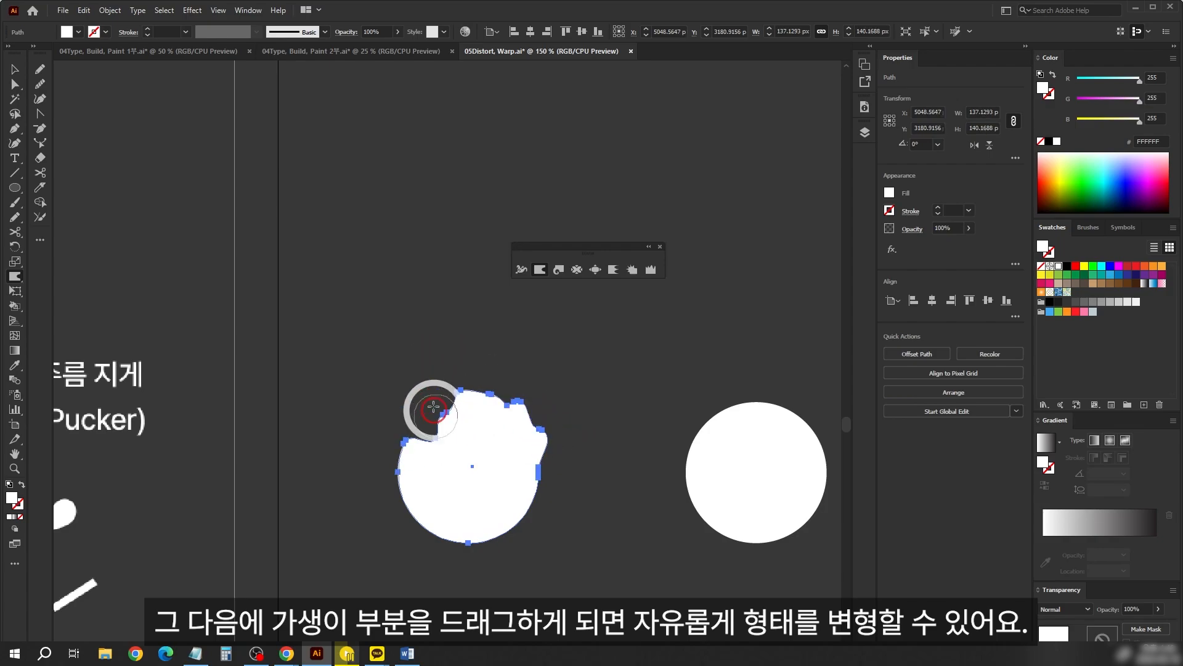
drag(460, 467, 390, 431)
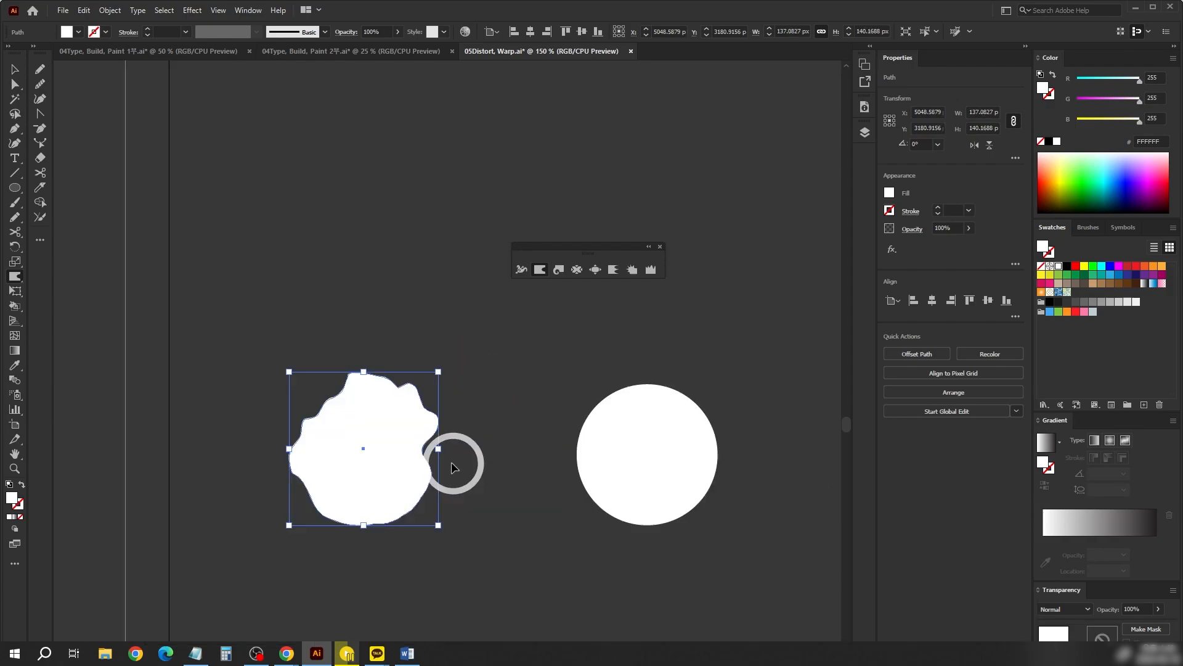
mouse_move(452, 467)
mouse_down()
mouse_move(430, 449)
mouse_move(490, 468)
mouse_move(440, 449)
mouse_move(460, 458)
mouse_move(410, 475)
mouse_up()
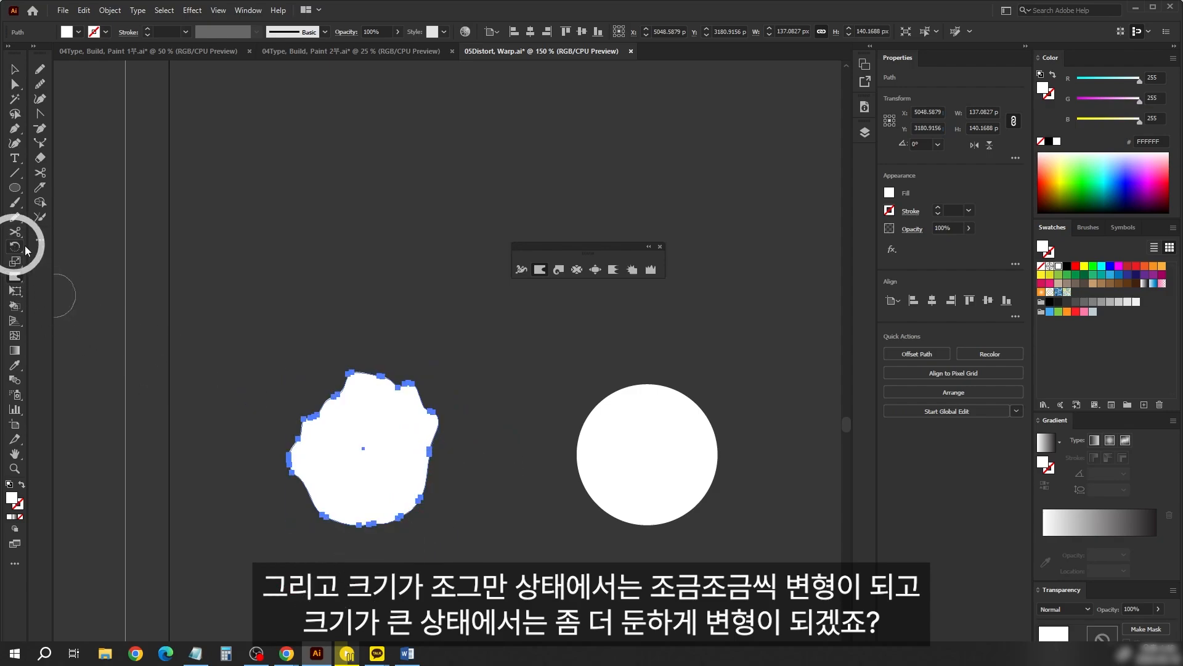
Set the Warp tool's brush width and height to 100 px.
double_click(540, 269)
click(682, 298)
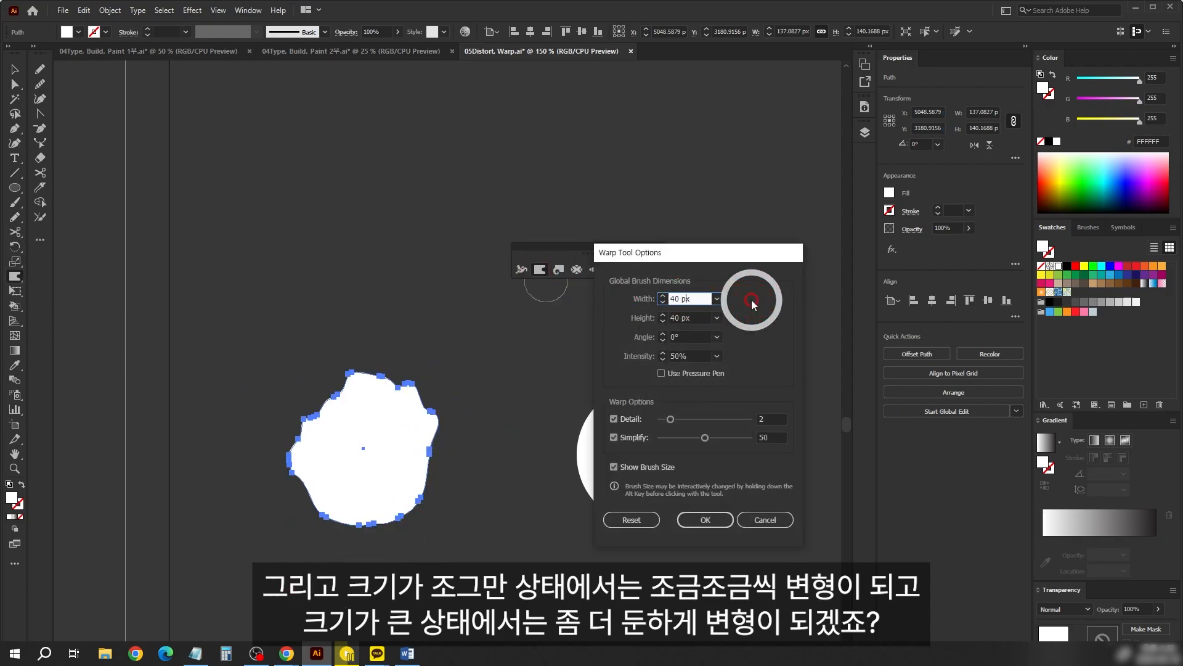
text(100)
key(Tab)
key(Tab)
key(shift+Tab)
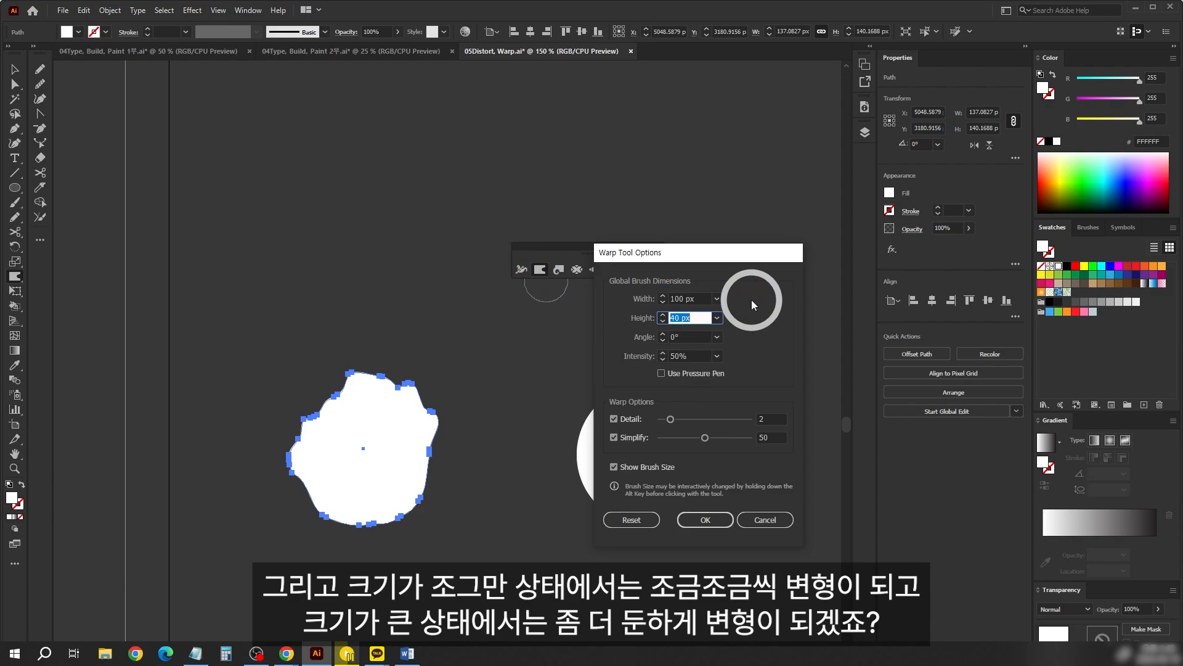
text(100)
key(Return)
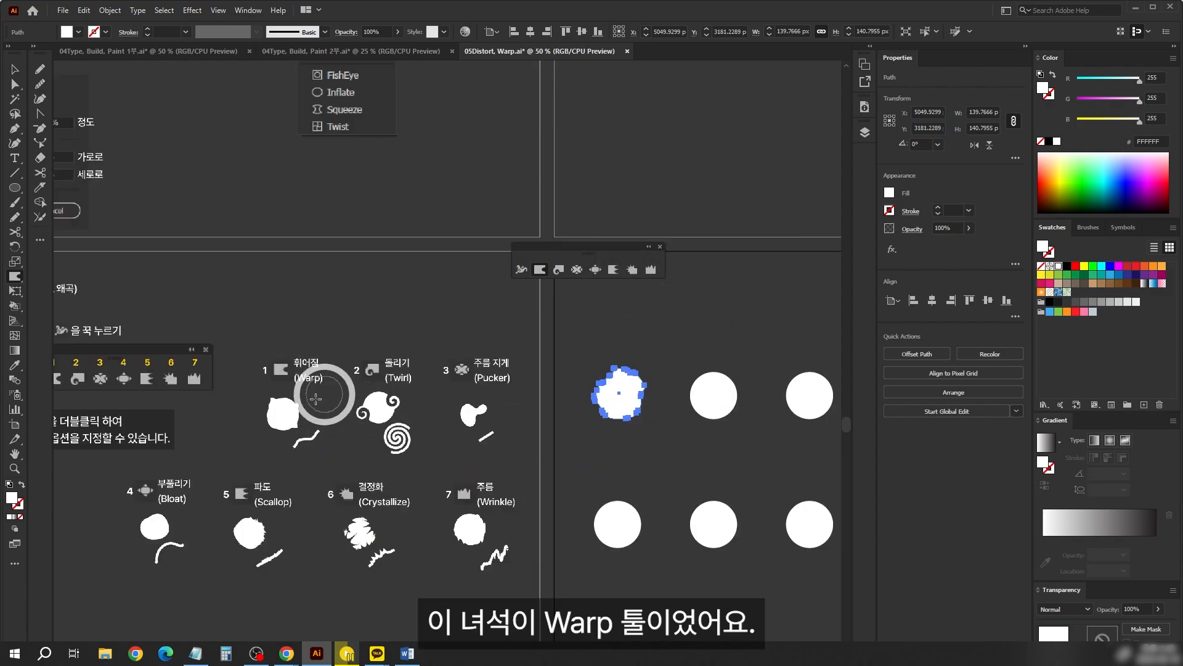
Try the Twirl tool with the large brush on the second circle's upper-right edge, undoing each attempt.
click(559, 270)
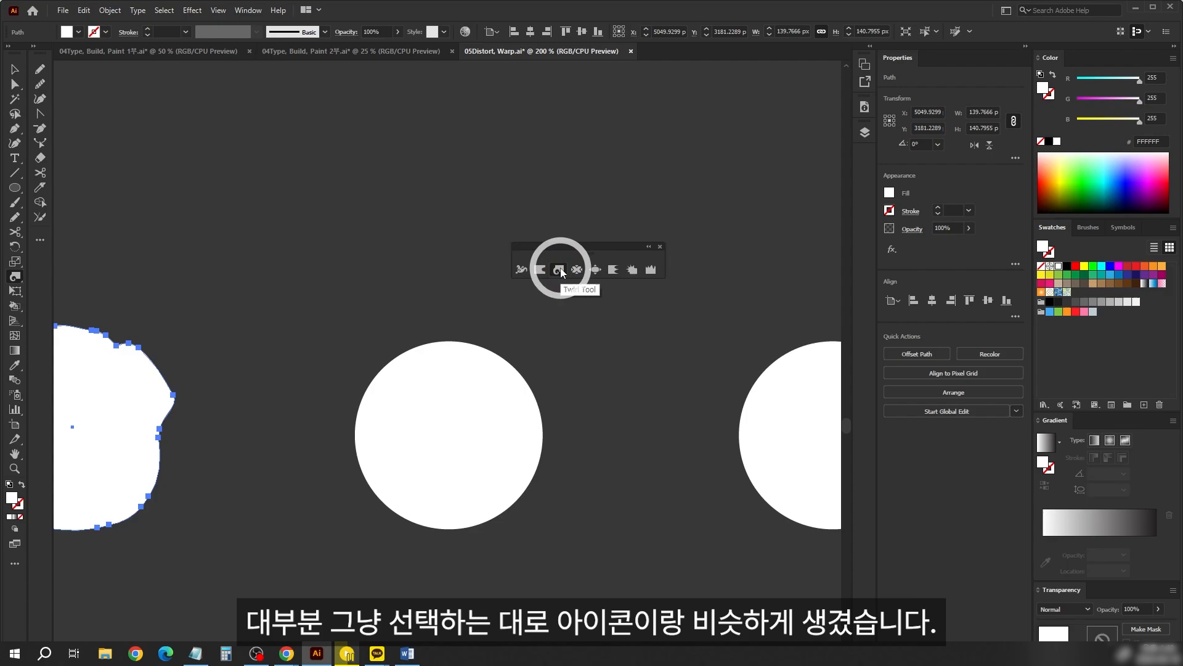
drag(543, 386, 540, 291)
key(ctrl+z)
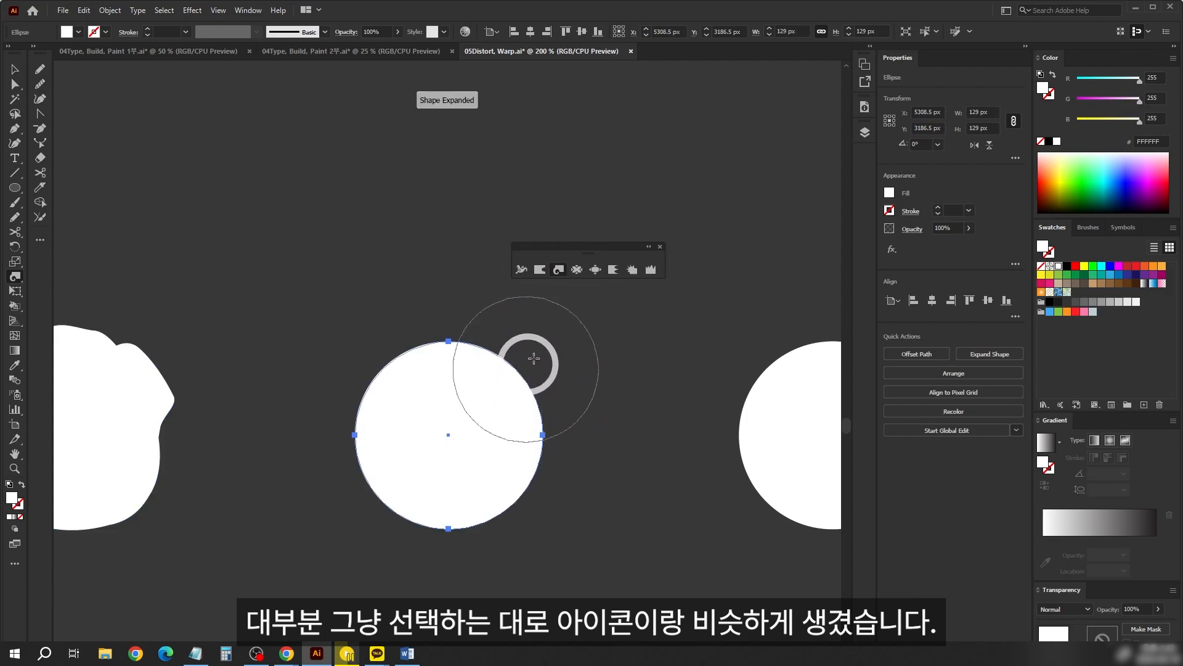
scroll(641, 430, up, 2)
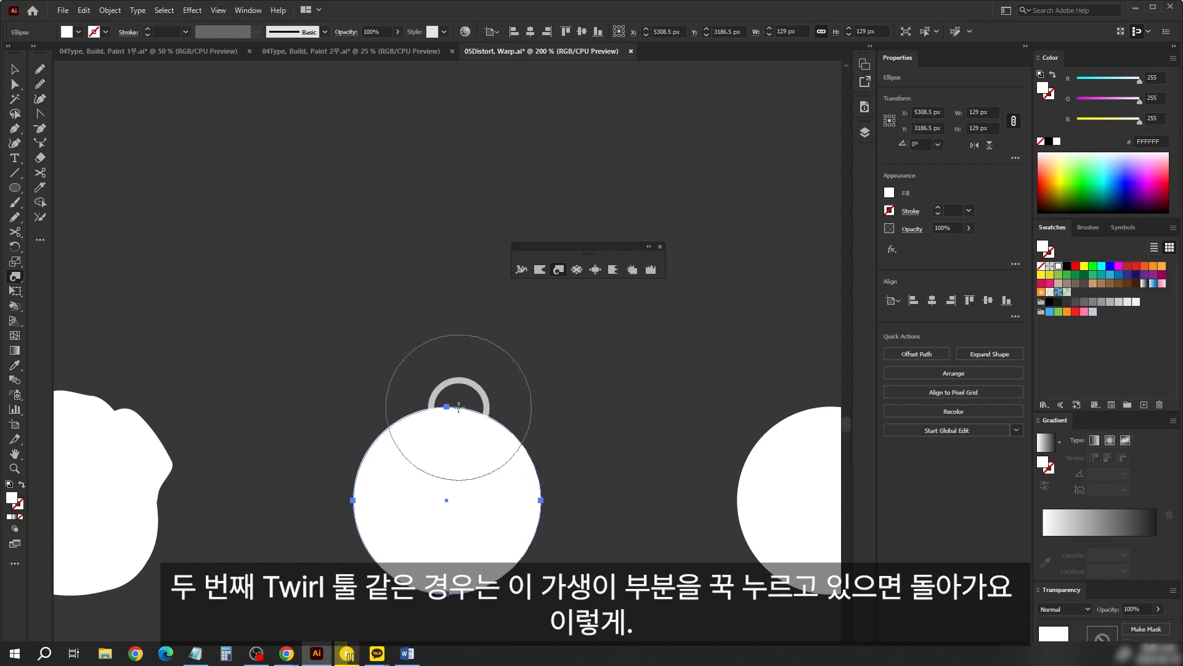
drag(546, 427, 556, 410)
key(ctrl+z)
click(565, 407)
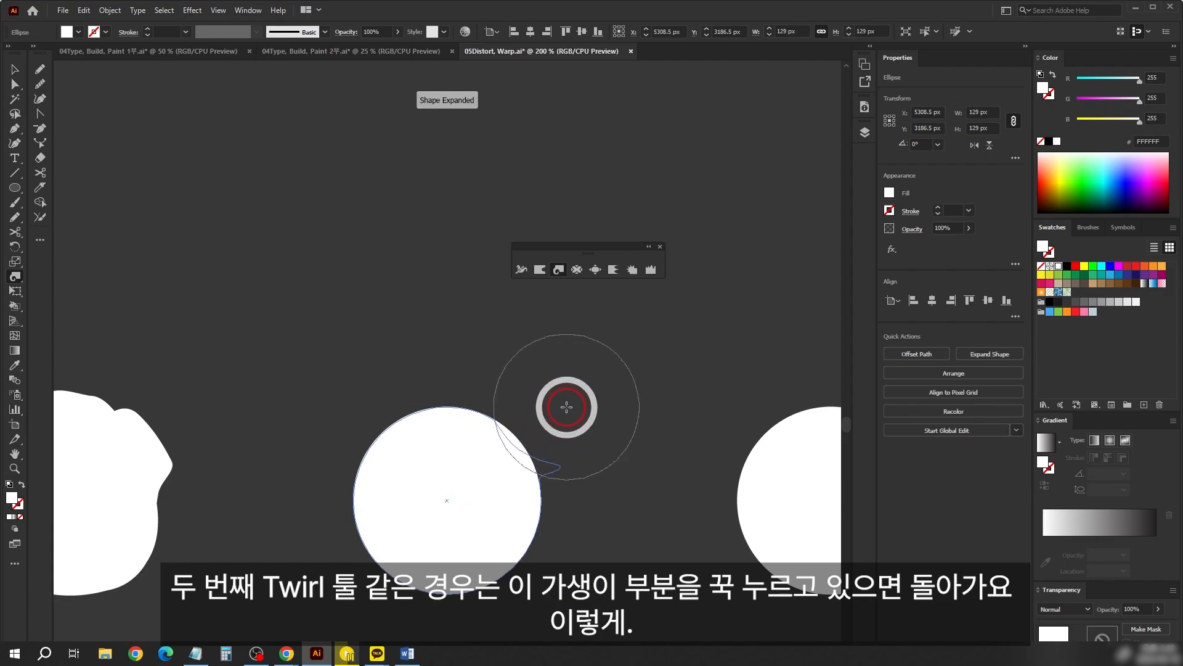
key(ctrl+z)
click(559, 270)
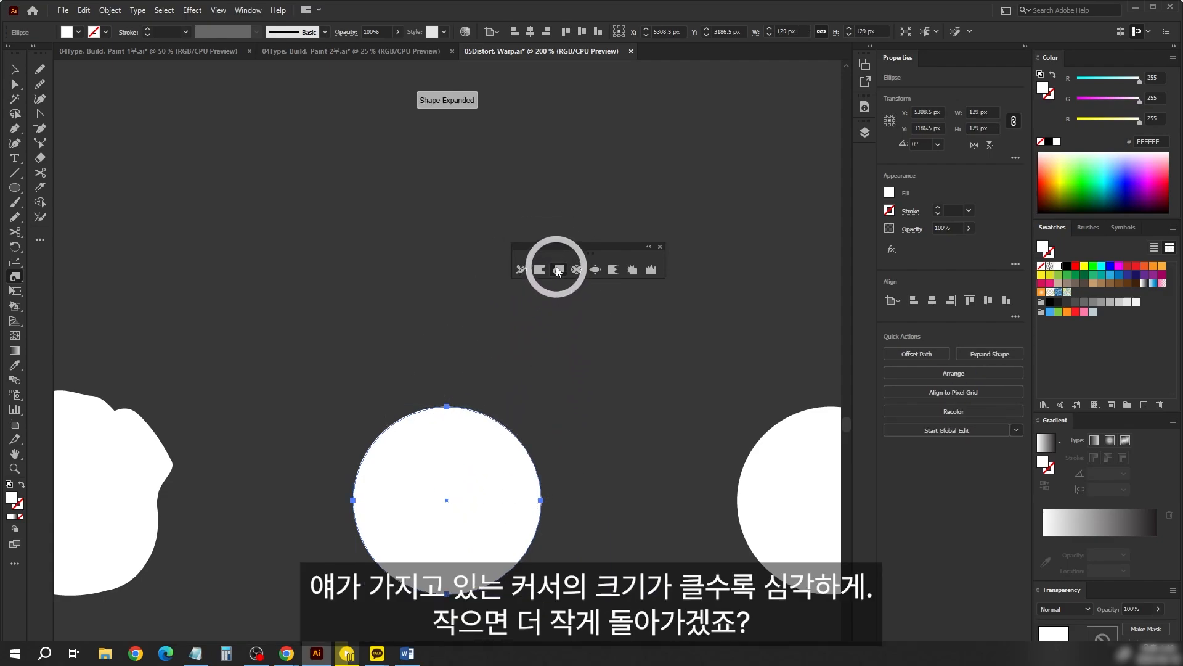
double_click(558, 270)
key(Escape)
drag(534, 425, 536, 424)
key(ctrl+z)
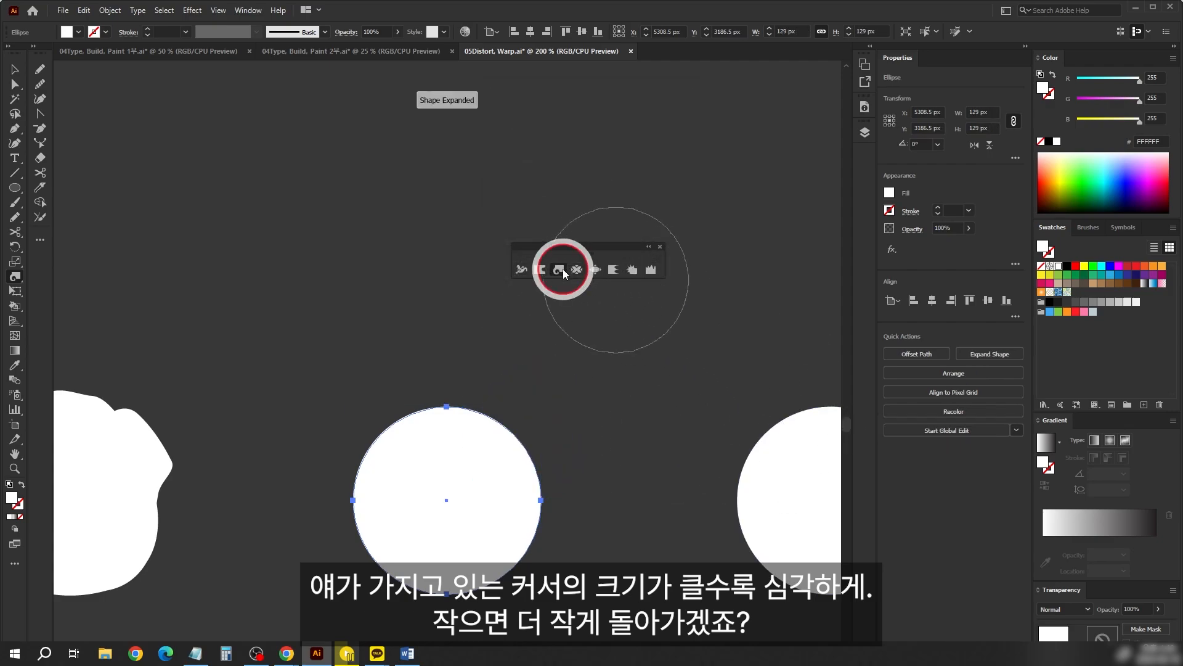
Reduce the Twirl tool's brush size and add small scratch-like twirls to the second circle's edge.
double_click(558, 270)
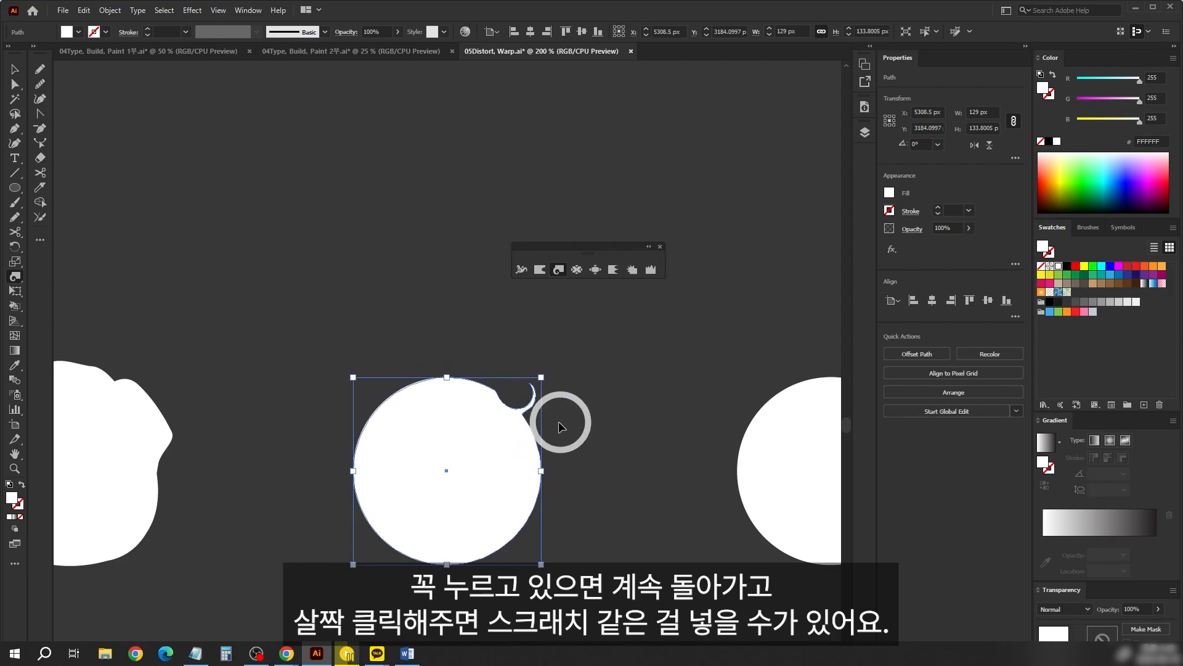
key(ctrl+z)
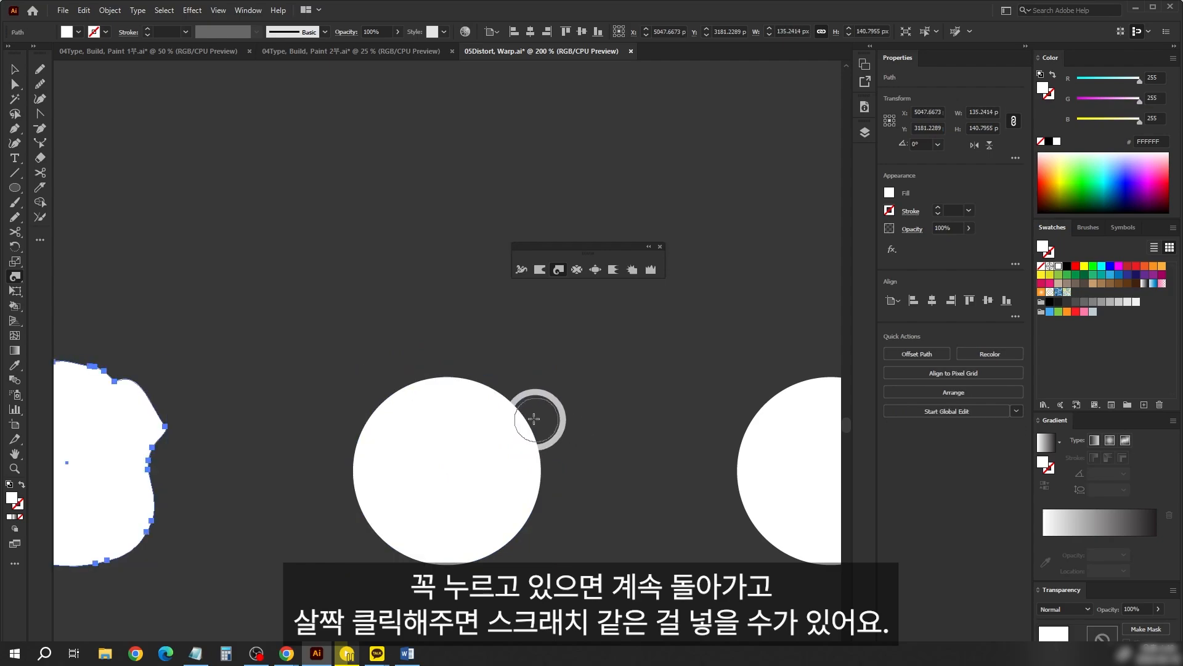
key(v)
click(528, 425)
click(559, 270)
click(522, 402)
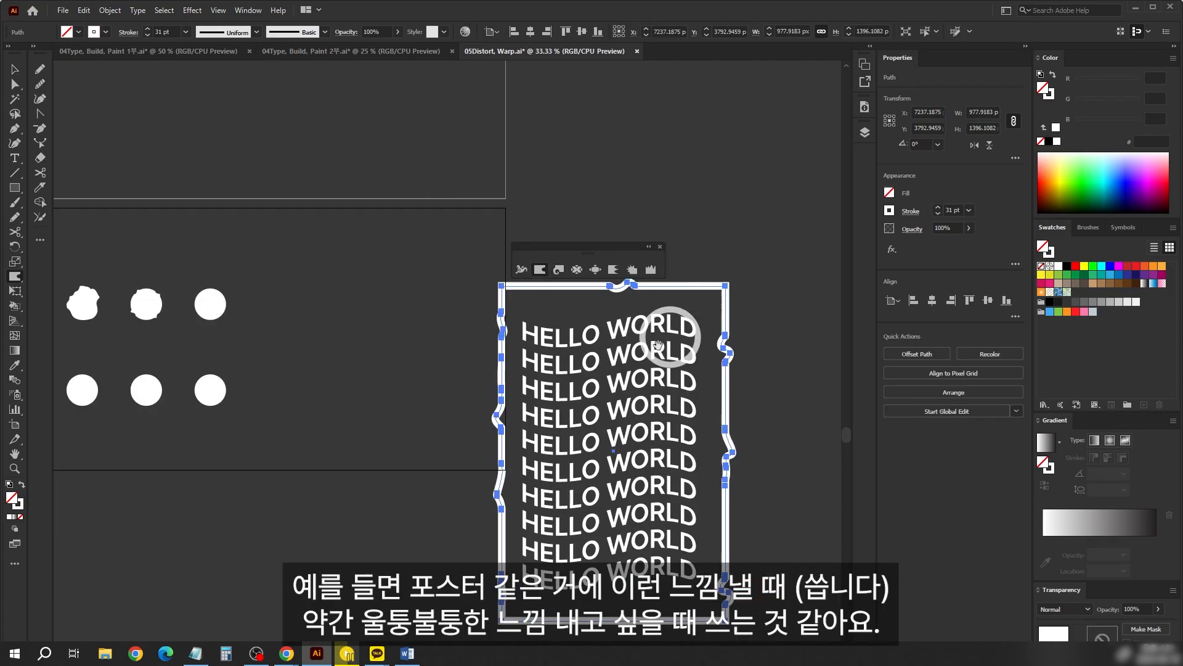
Push the top border of the HELLO WORLD poster frame outward with the Warp tool and move the floating palette beside the poster.
drag(670, 337, 666, 426)
drag(536, 381, 534, 348)
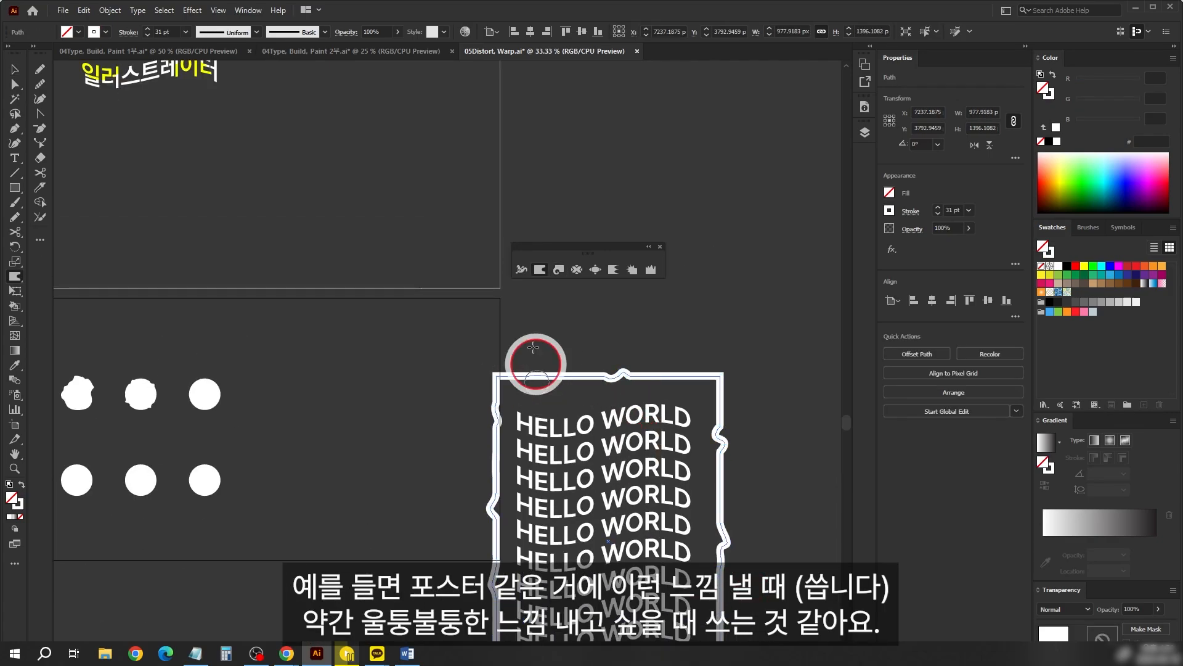
drag(688, 377, 689, 352)
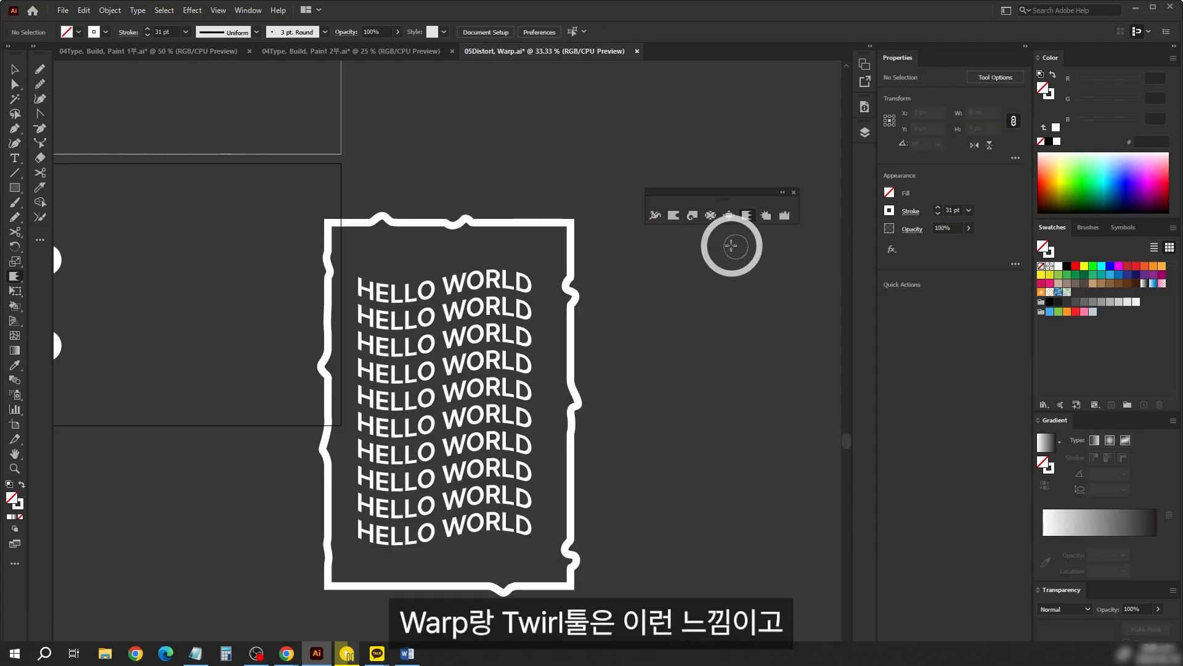
drag(731, 245, 671, 332)
drag(712, 183, 620, 305)
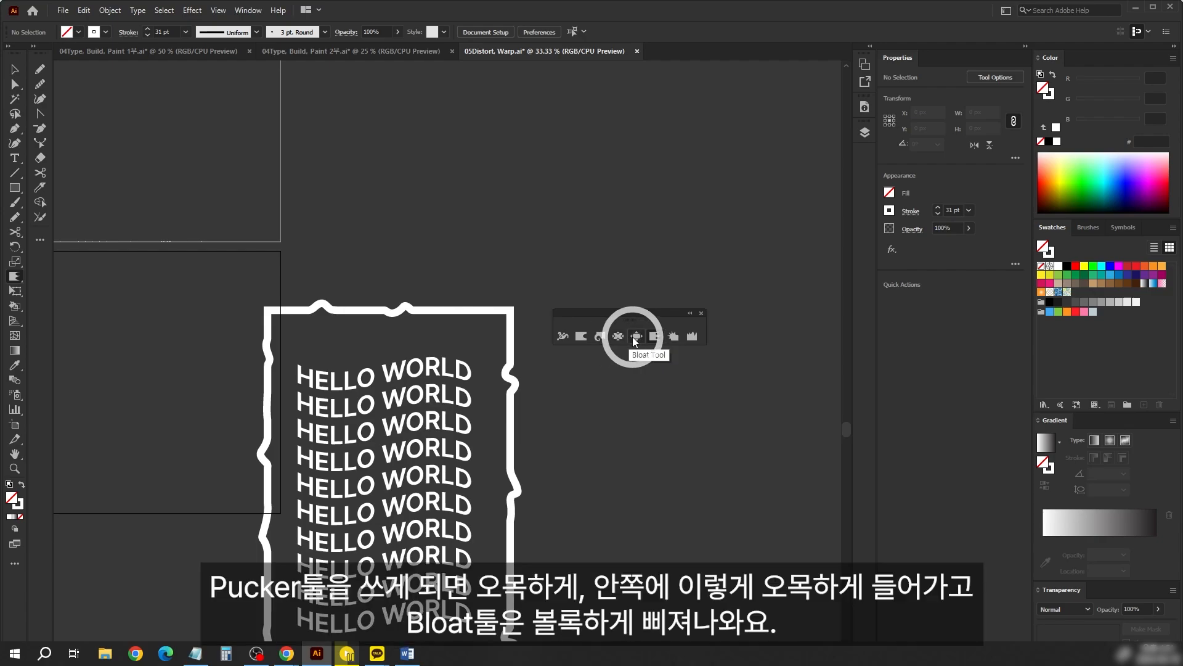
Pucker the white circle's upper-right and left edges inward, and bloat its upper-left and lower-right edges outward.
click(619, 335)
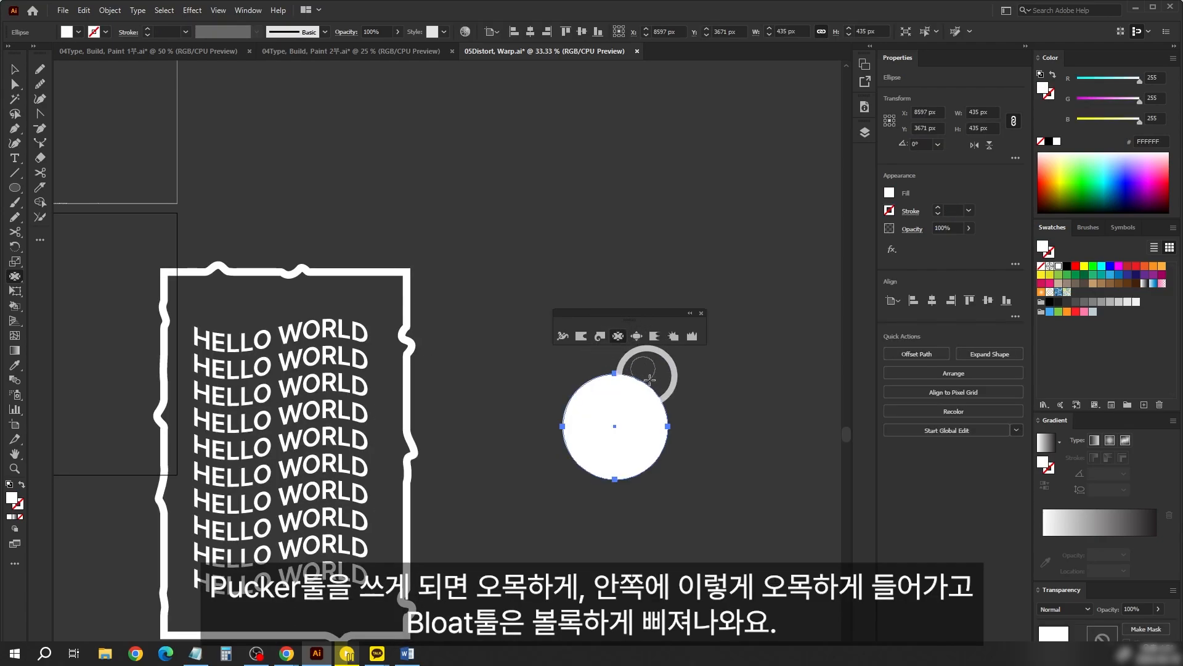
click(650, 398)
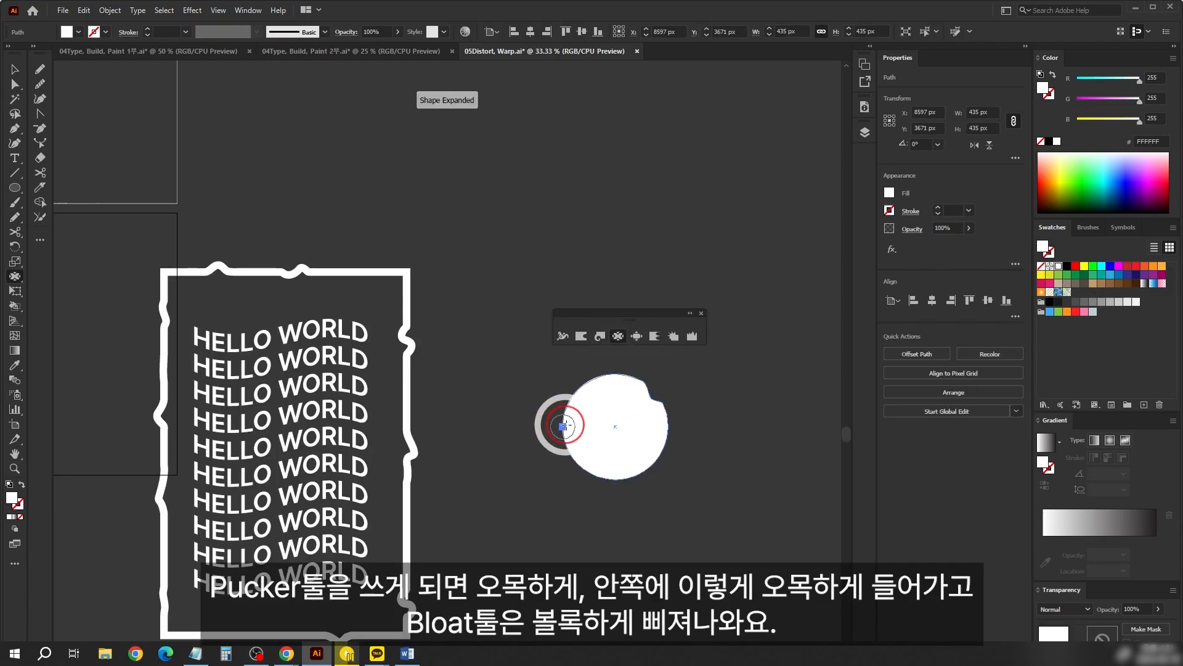
click(638, 336)
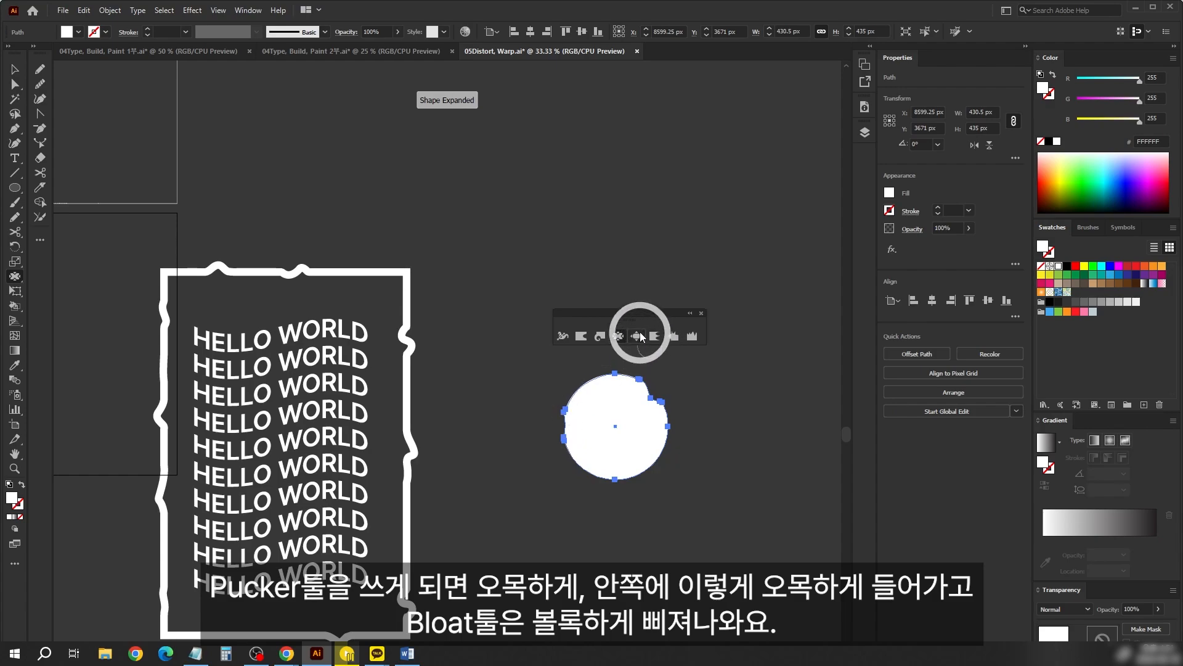
click(584, 386)
drag(648, 470, 652, 474)
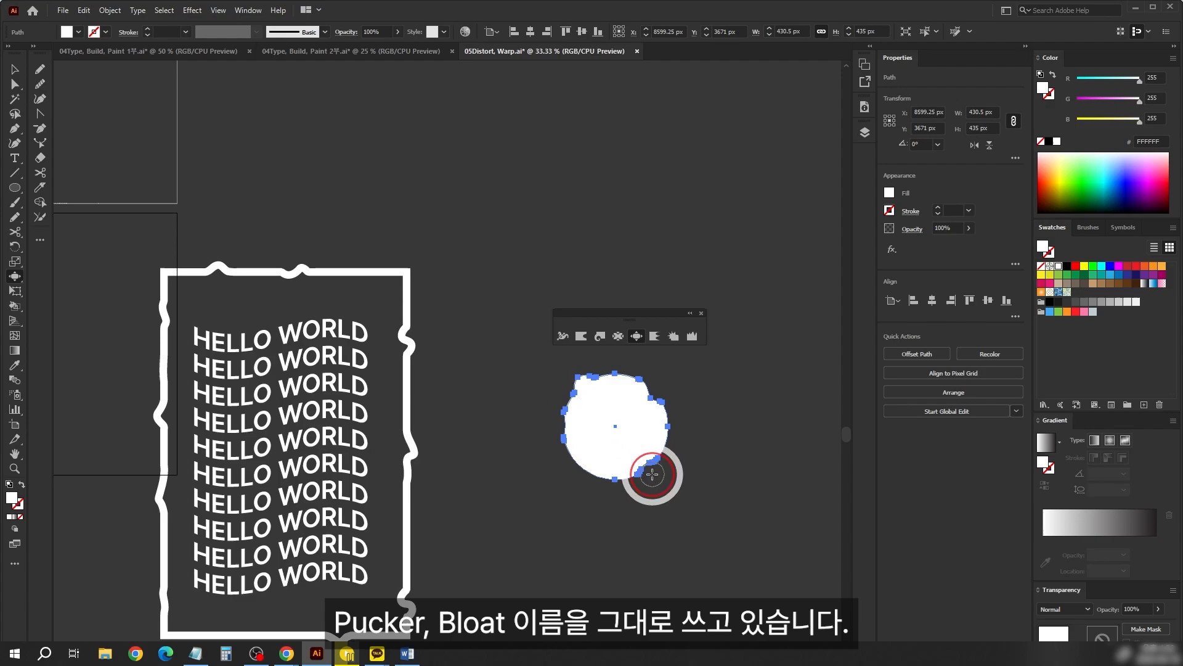
Distort the lower edge of the white circle beside the HELLO WORLD poster into spikes with a spiky distortion tool.
scroll(288, 311, down, 3)
drag(298, 174, 496, 553)
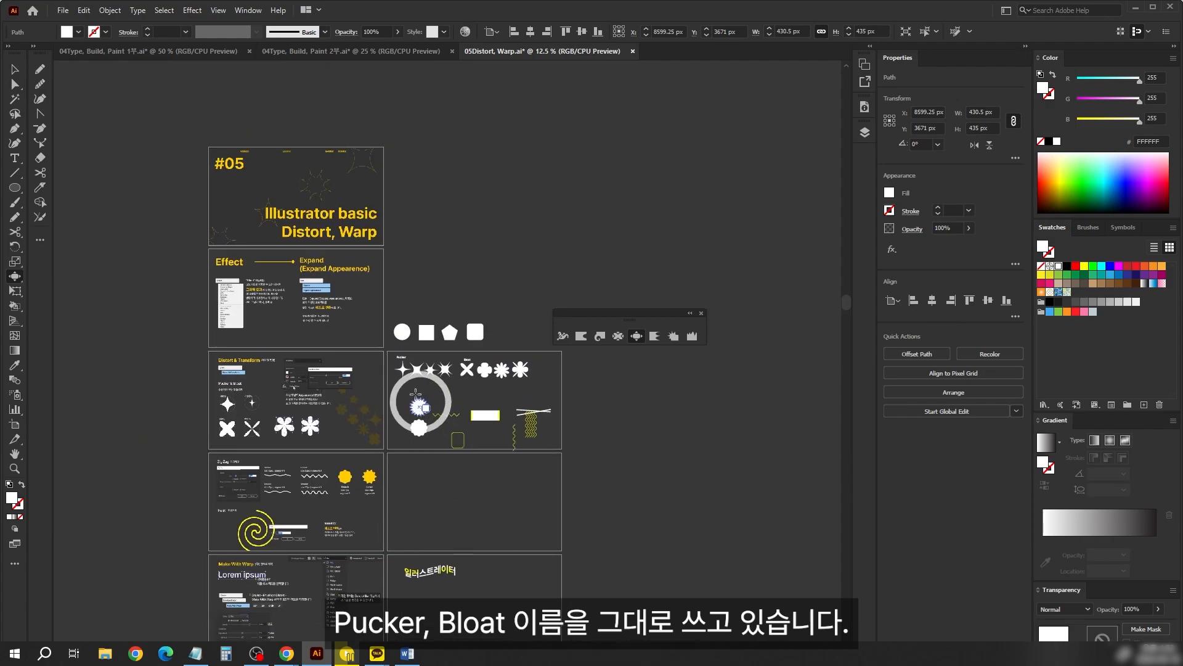
scroll(464, 356, up, 2)
drag(702, 617, 429, 105)
drag(413, 579, 390, 286)
drag(642, 293, 412, 392)
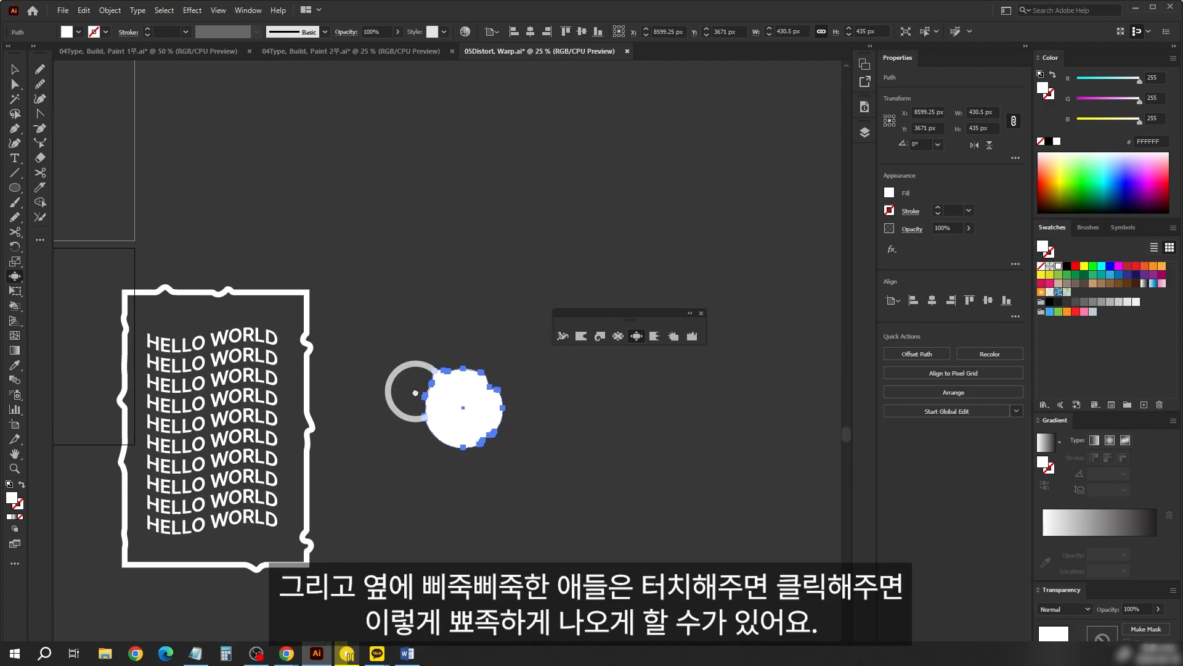
click(662, 344)
scroll(442, 441, up, 1)
drag(443, 442, 457, 447)
drag(456, 447, 451, 450)
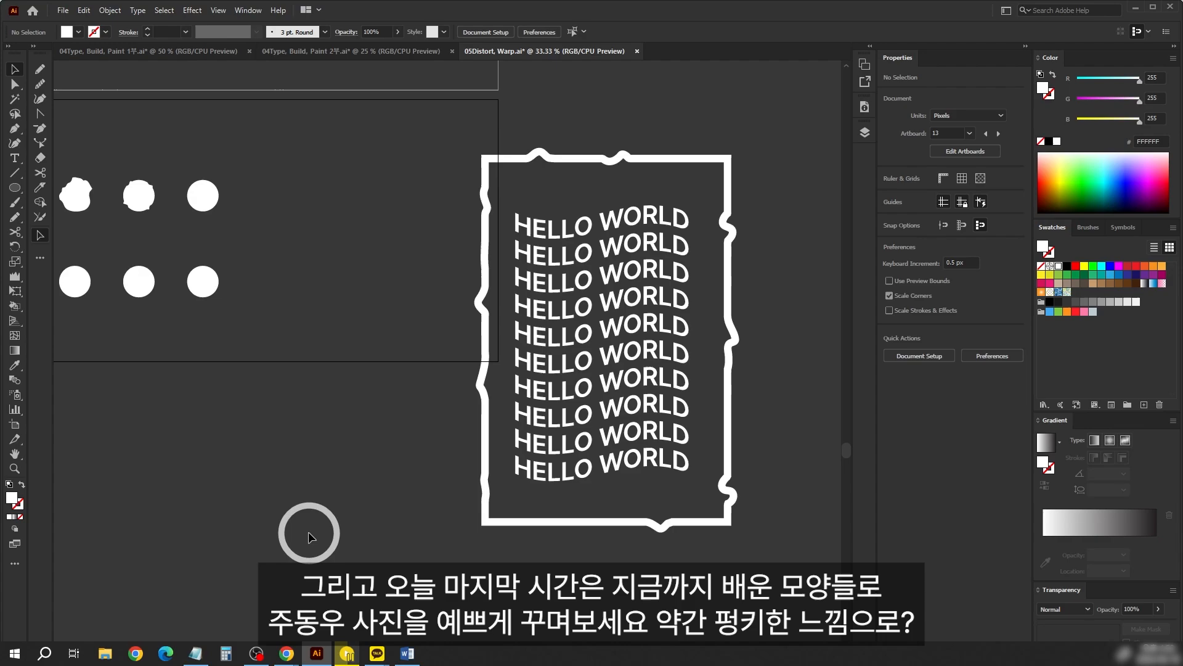
Examine the three portrait photos on the practice artboard below the distortion tool examples.
scroll(536, 435, down, 2)
scroll(537, 435, left, 10)
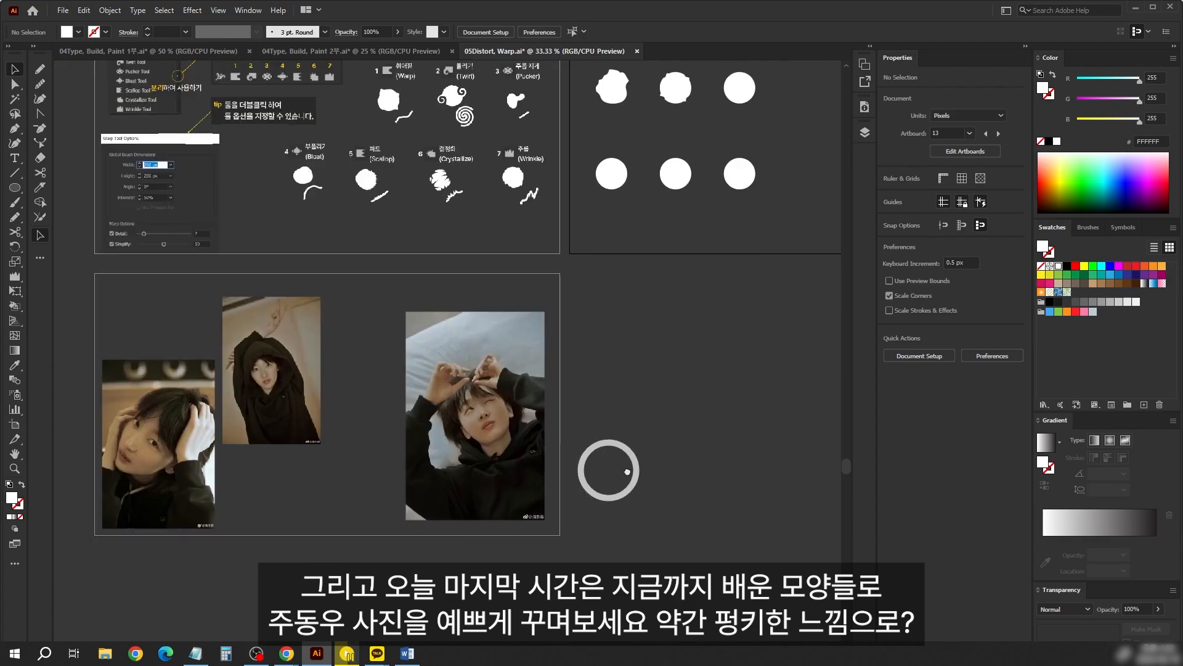
scroll(491, 464, up, 1)
drag(479, 440, 535, 464)
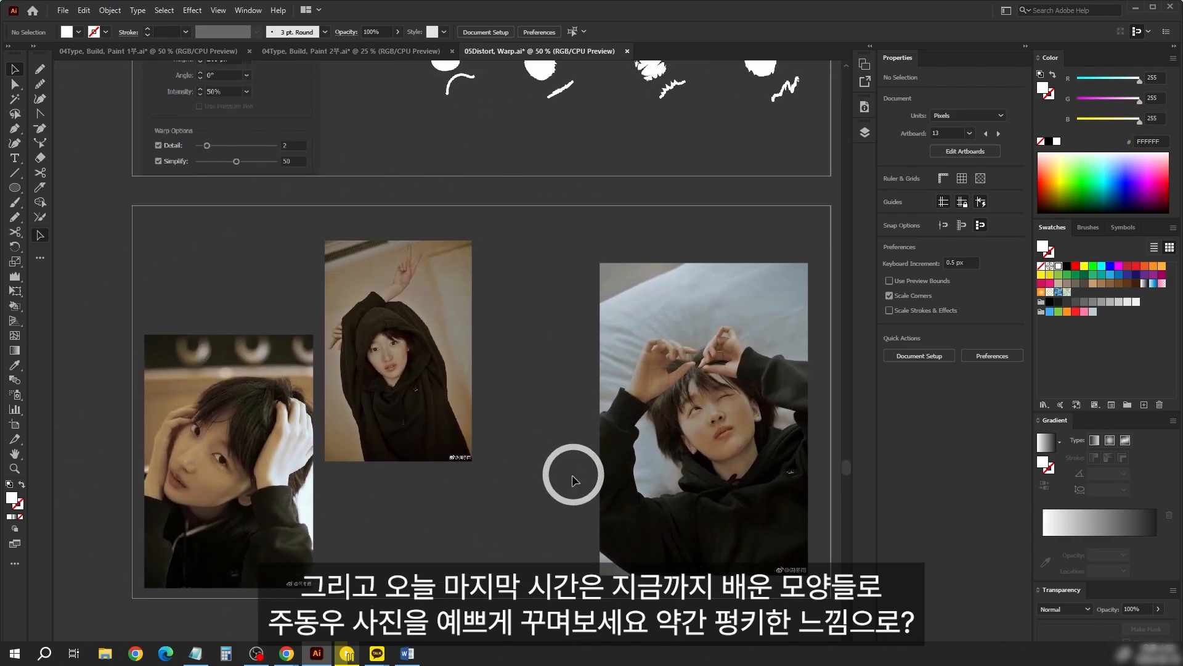
key(Tab)
scroll(534, 468, up, 1)
drag(443, 443, 534, 453)
Switch to the Figma file and examine the decorated photo example: torn tape sticker, text along a path, flowers, spiral text and sparkles.
key(alt+Tab)
double_click(455, 80)
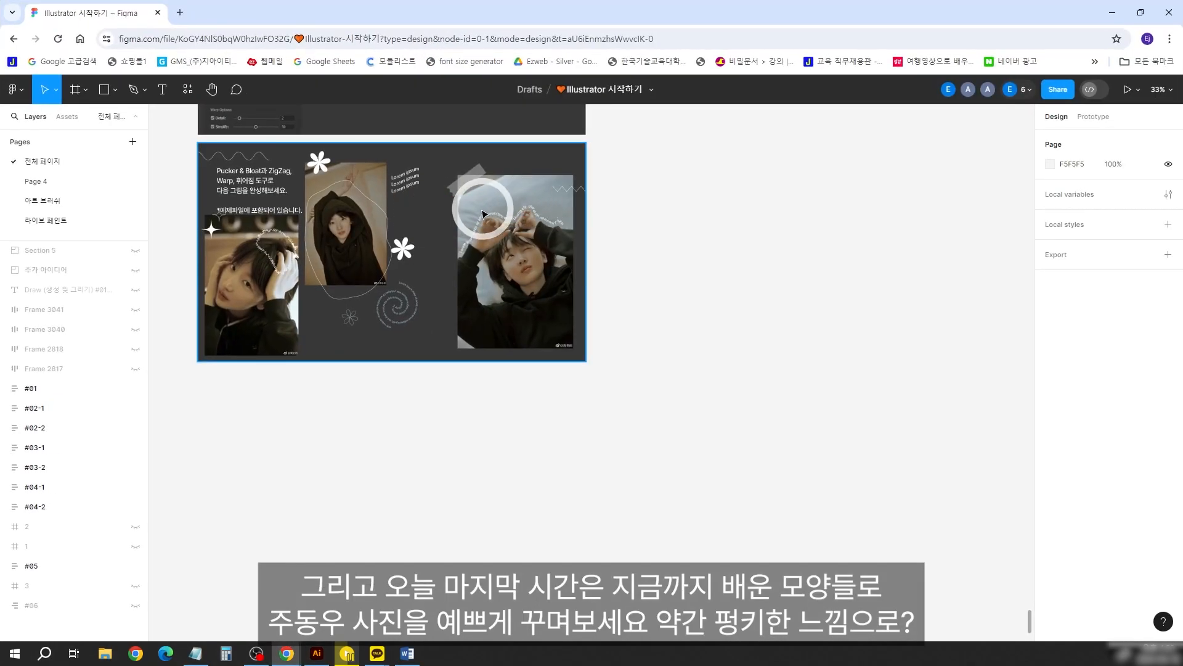
drag(488, 198, 604, 391)
scroll(604, 391, up, 5)
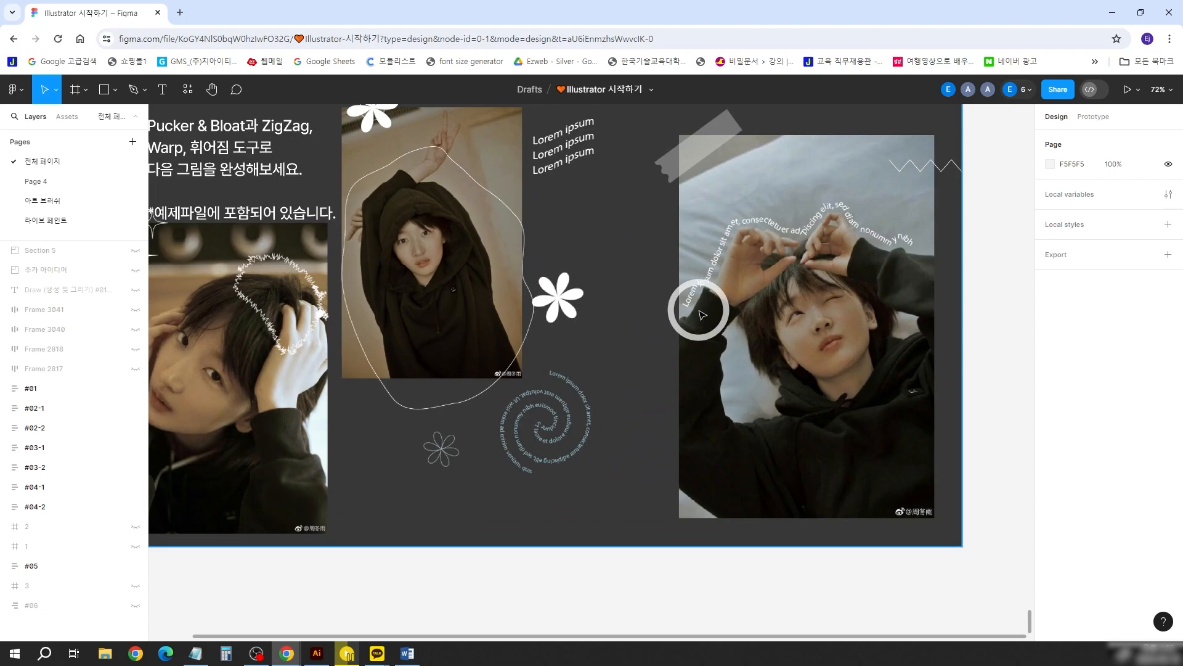
scroll(581, 229, up, 6)
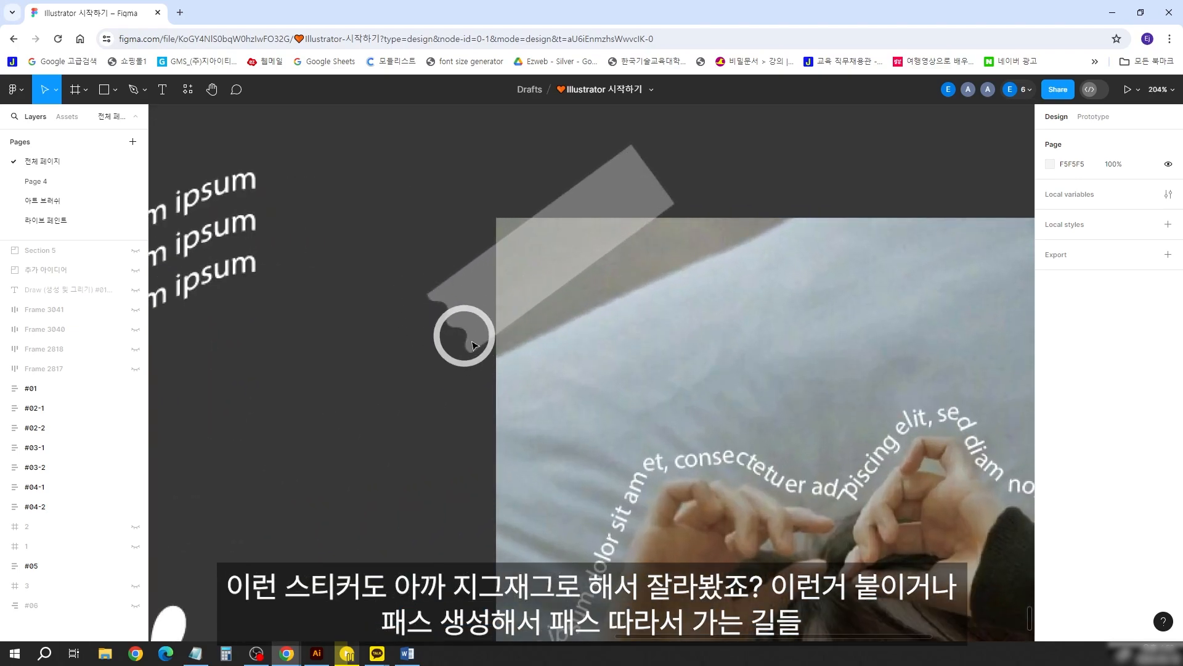
drag(537, 225, 420, 256)
drag(577, 256, 113, 256)
drag(524, 325, 798, 162)
drag(486, 370, 510, 320)
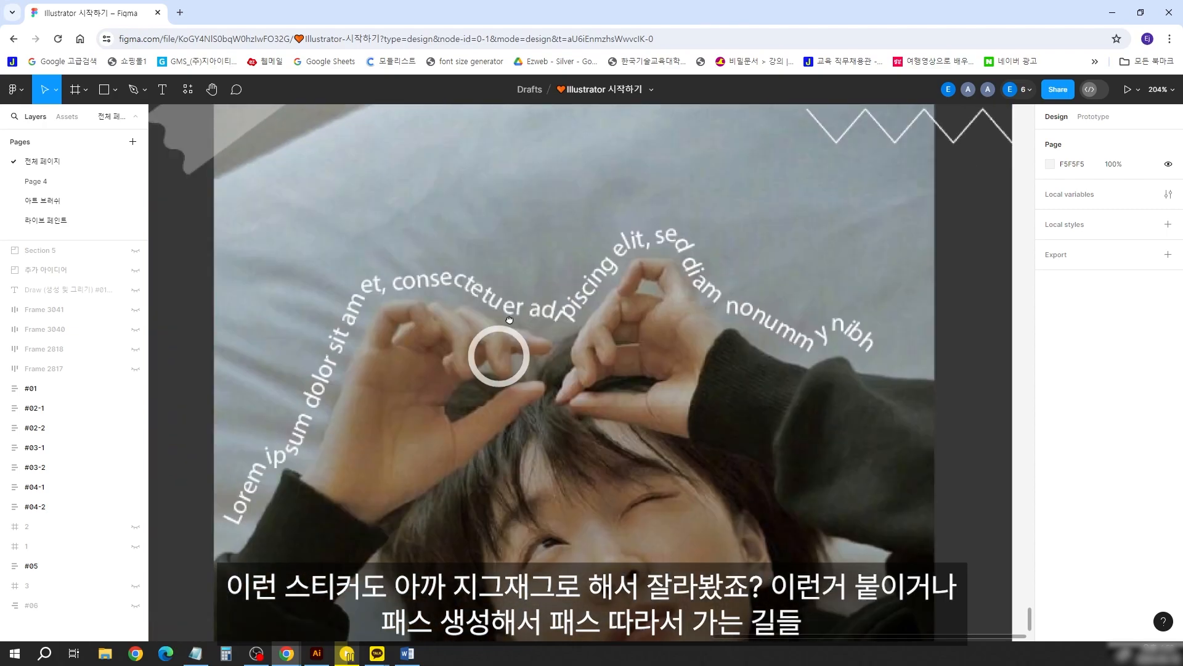
scroll(524, 357, down, 3)
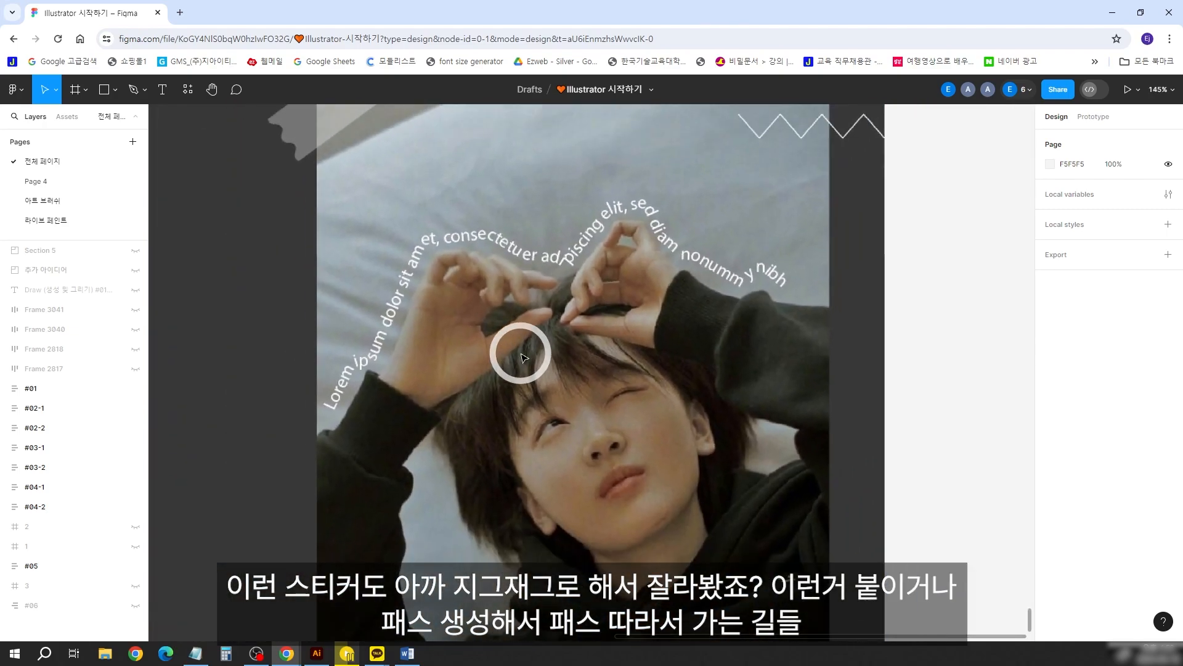
scroll(474, 266, down, 4)
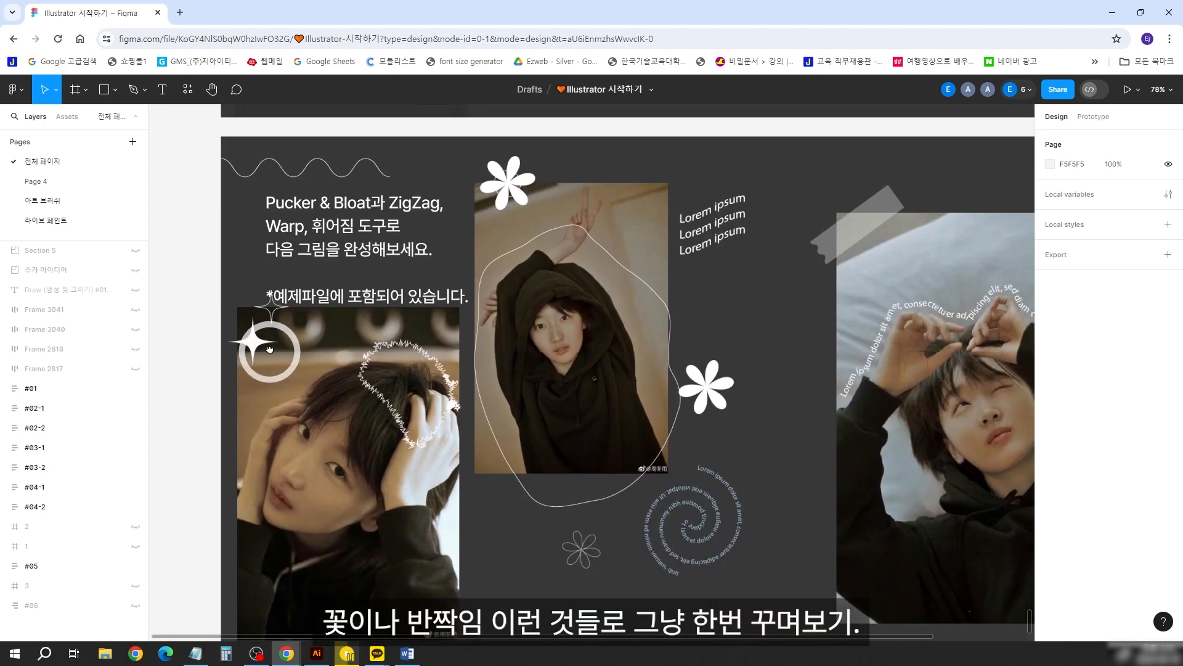
drag(678, 434, 573, 413)
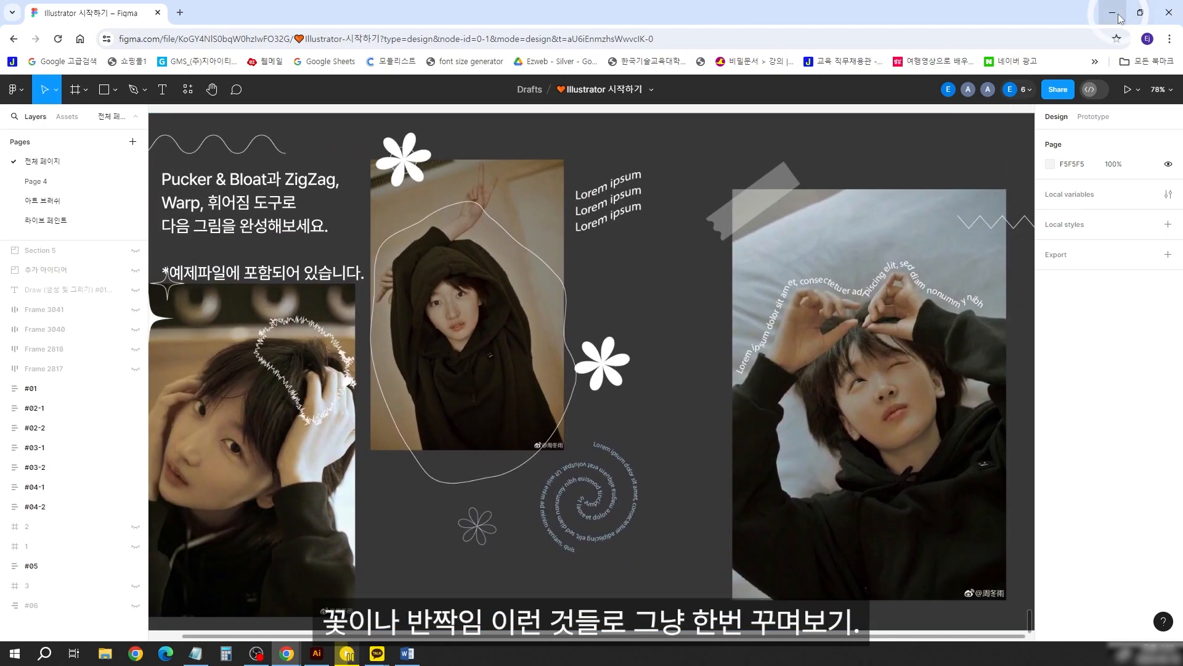